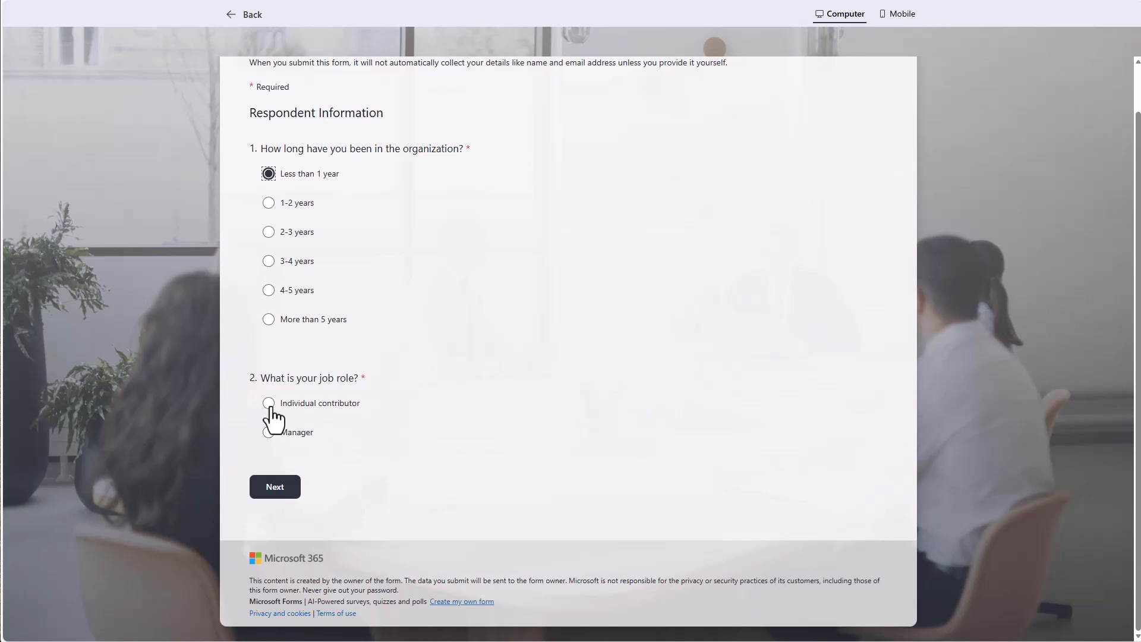
Choose Individual contributor as the job role, view the General Employee Experience section it leads to, and return to the first section.
click(273, 418)
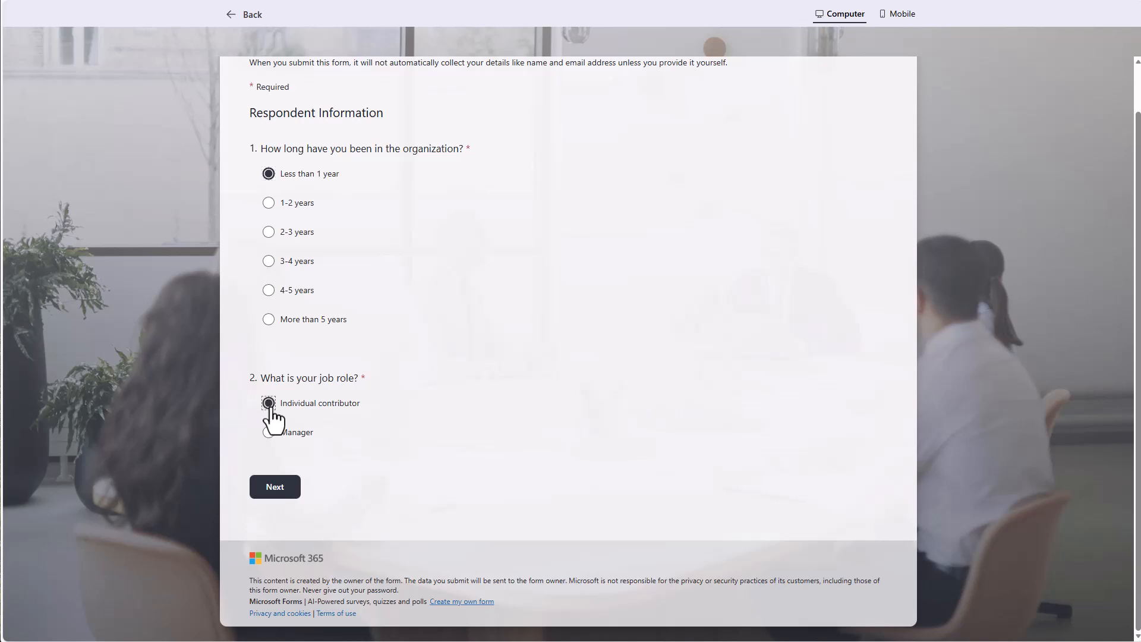
click(278, 494)
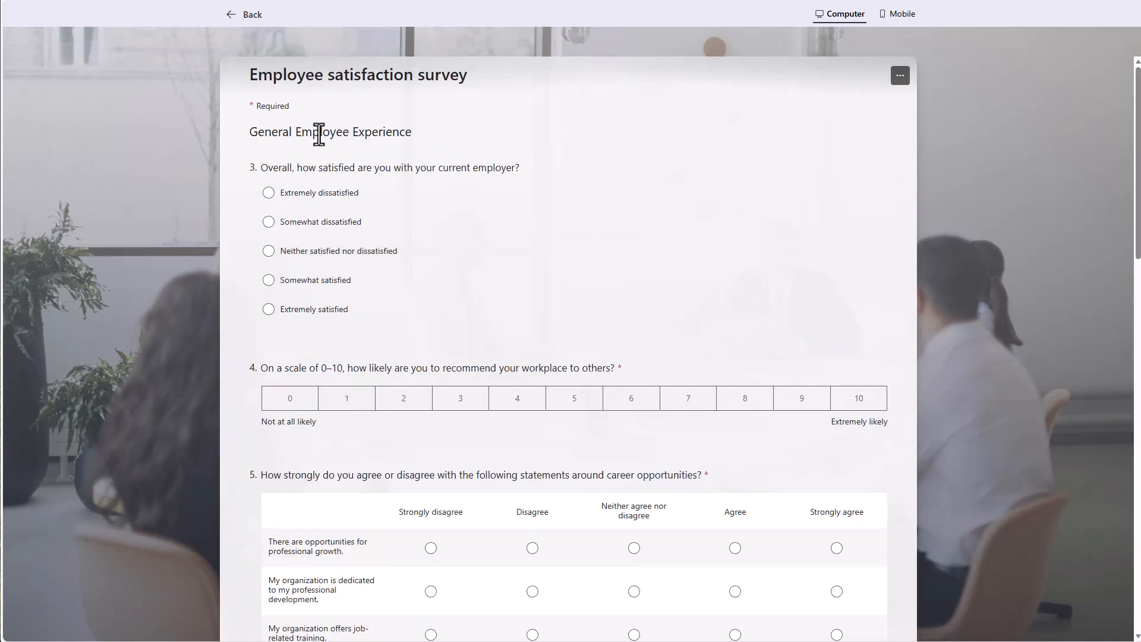
scroll(331, 159, down, 20)
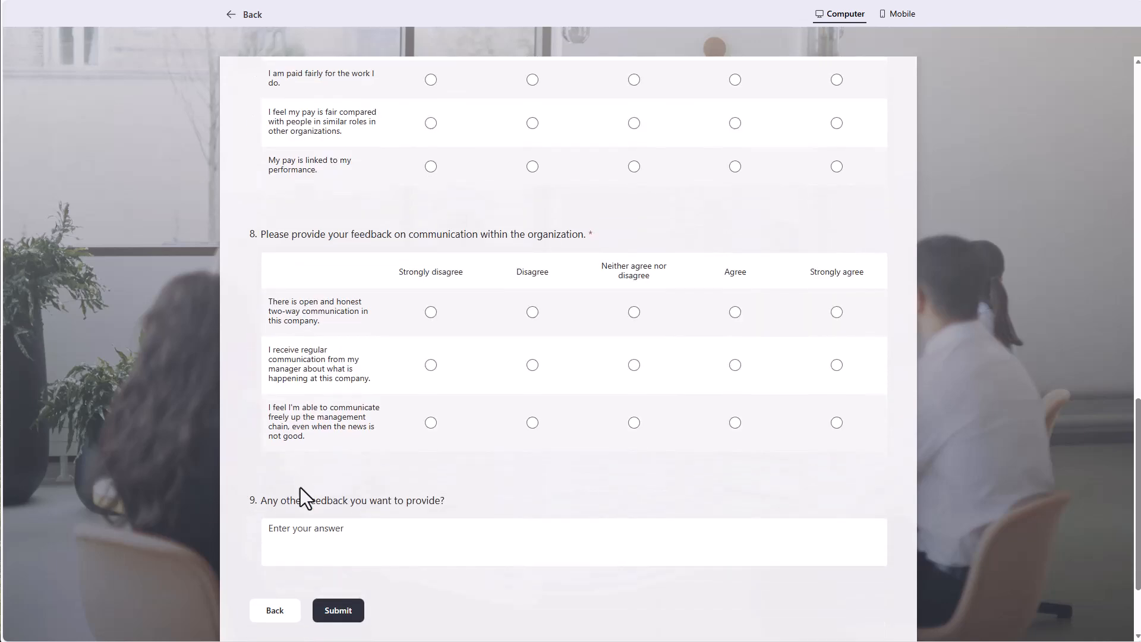
click(277, 494)
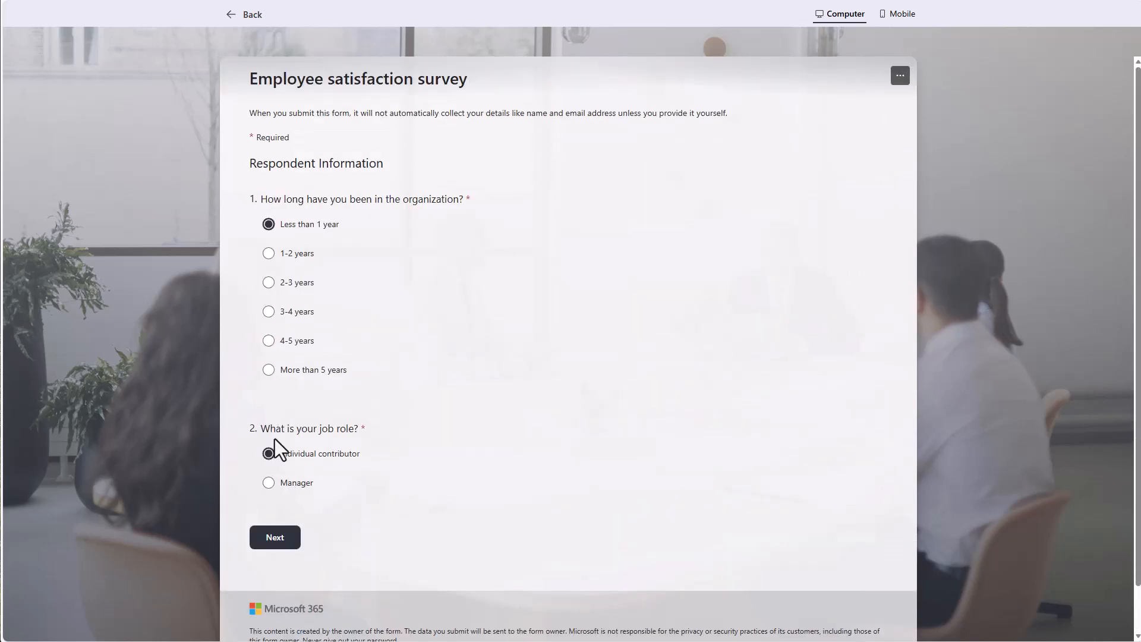
Set the job role to Manager and rate the three Management Support statements Strongly disagree, Disagree and Neither disagree nor agree, continuing to the following section.
click(270, 484)
click(275, 535)
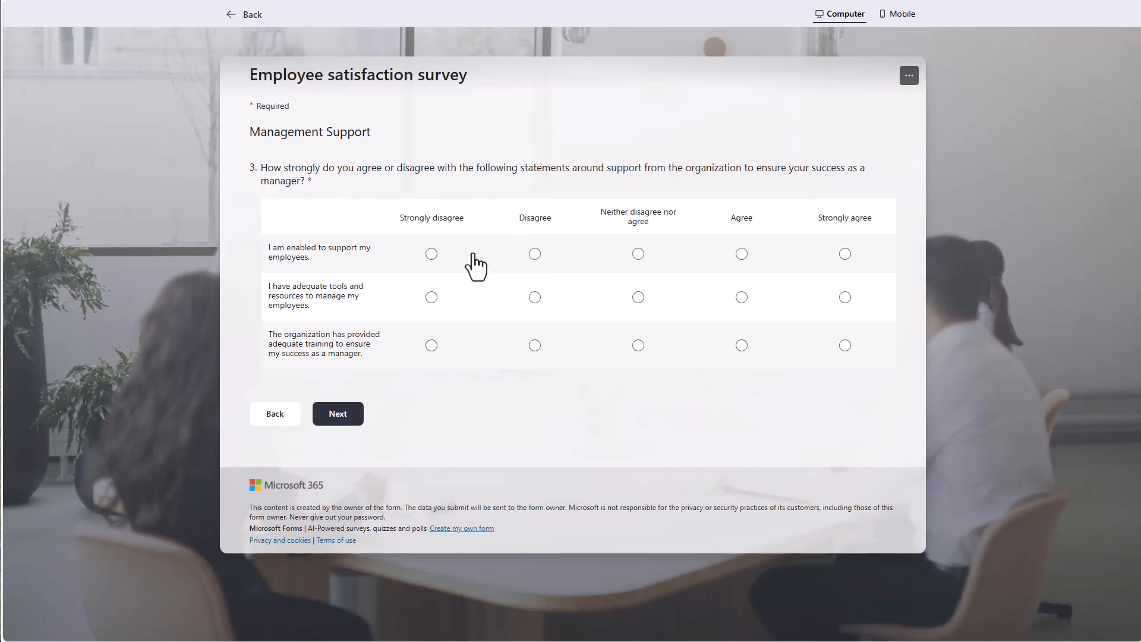
click(431, 254)
click(535, 297)
click(638, 345)
click(339, 416)
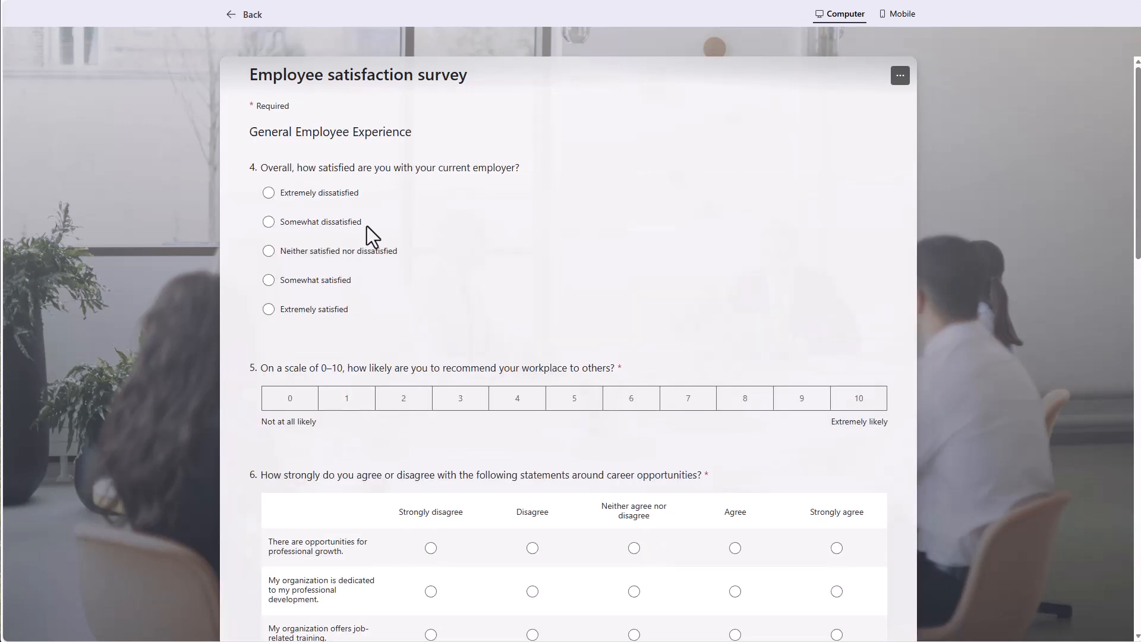
Examine the General Employee Experience questions, from overall satisfaction through to the open feedback question.
scroll(369, 225, down, 1)
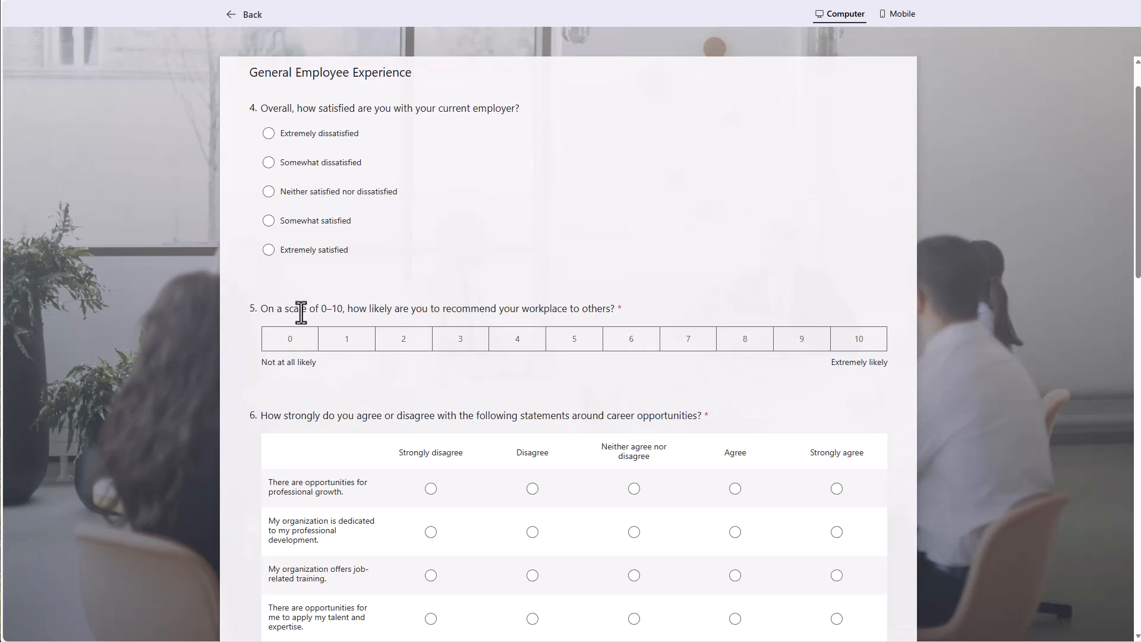
scroll(302, 312, down, 7)
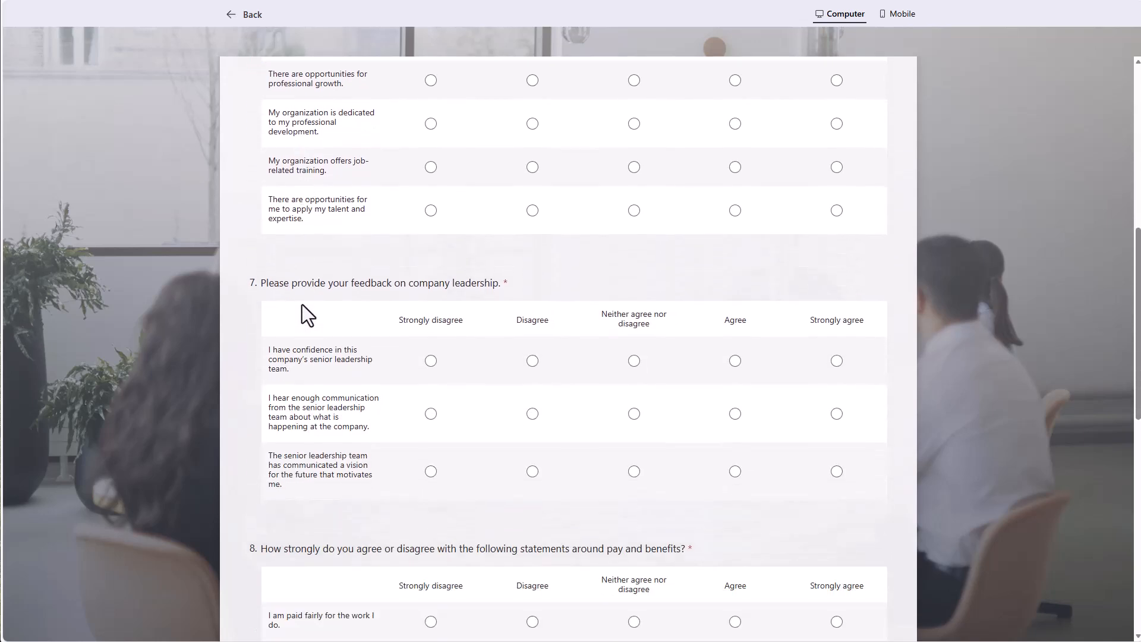
scroll(304, 304, down, 11)
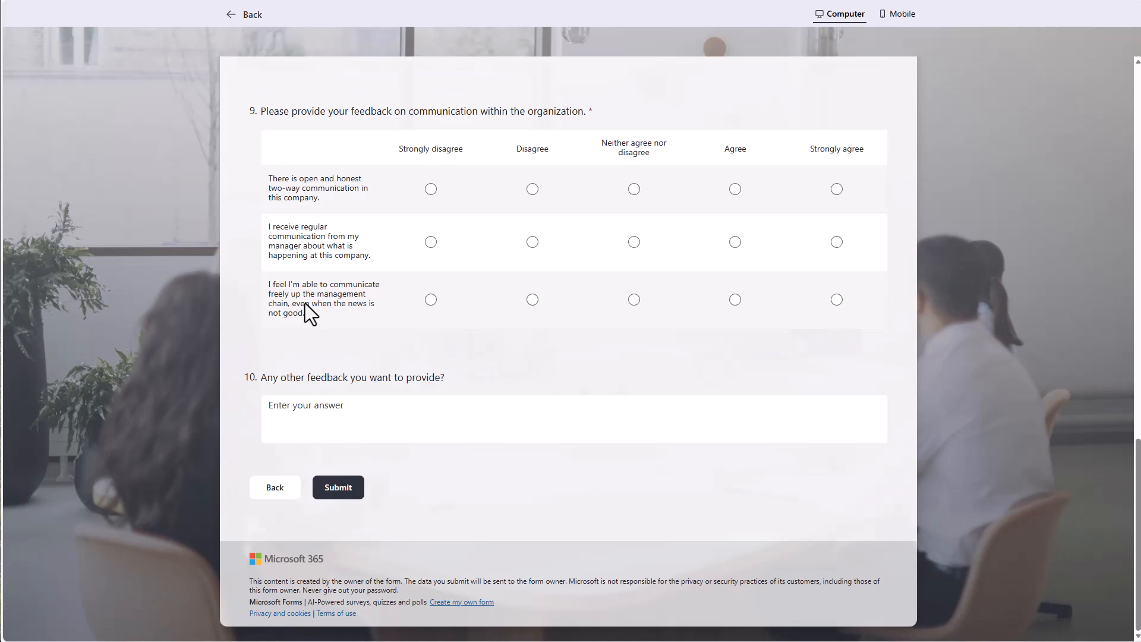
scroll(305, 303, up, 18)
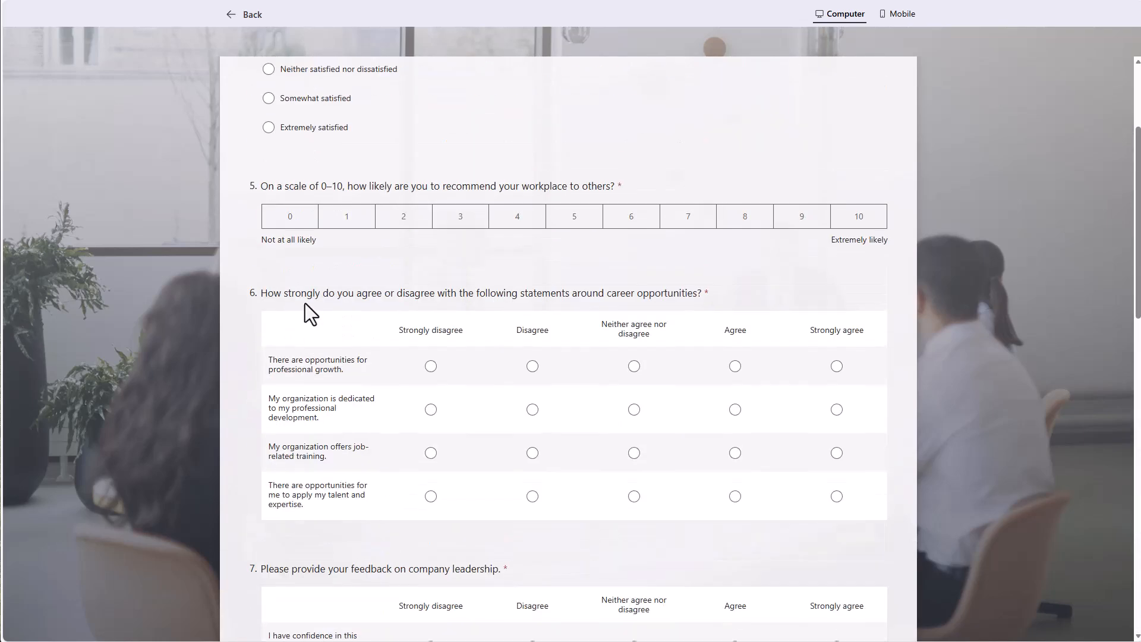
scroll(305, 303, up, 3)
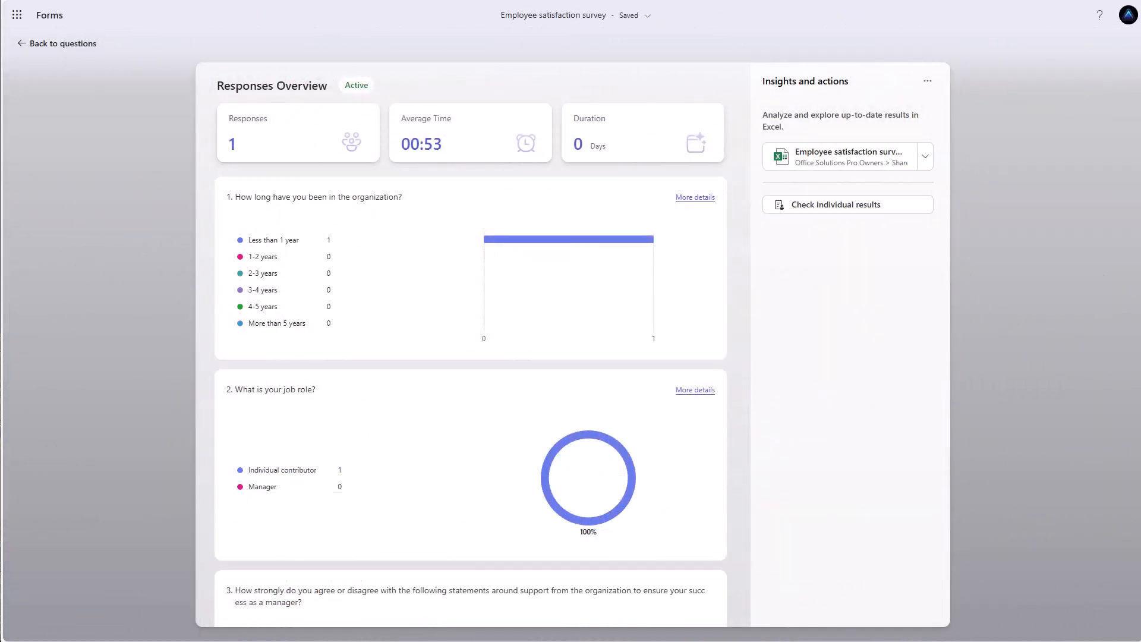
Review the charts for each survey question in the responses overview.
scroll(651, 132, down, 15)
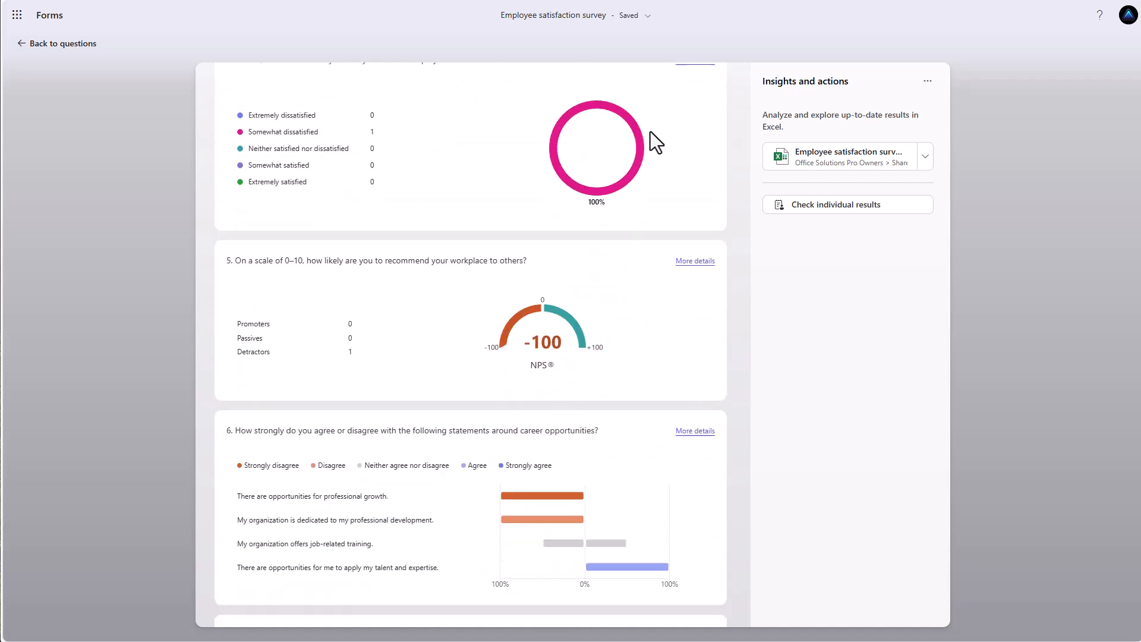
scroll(650, 132, down, 5)
scroll(650, 133, up, 5)
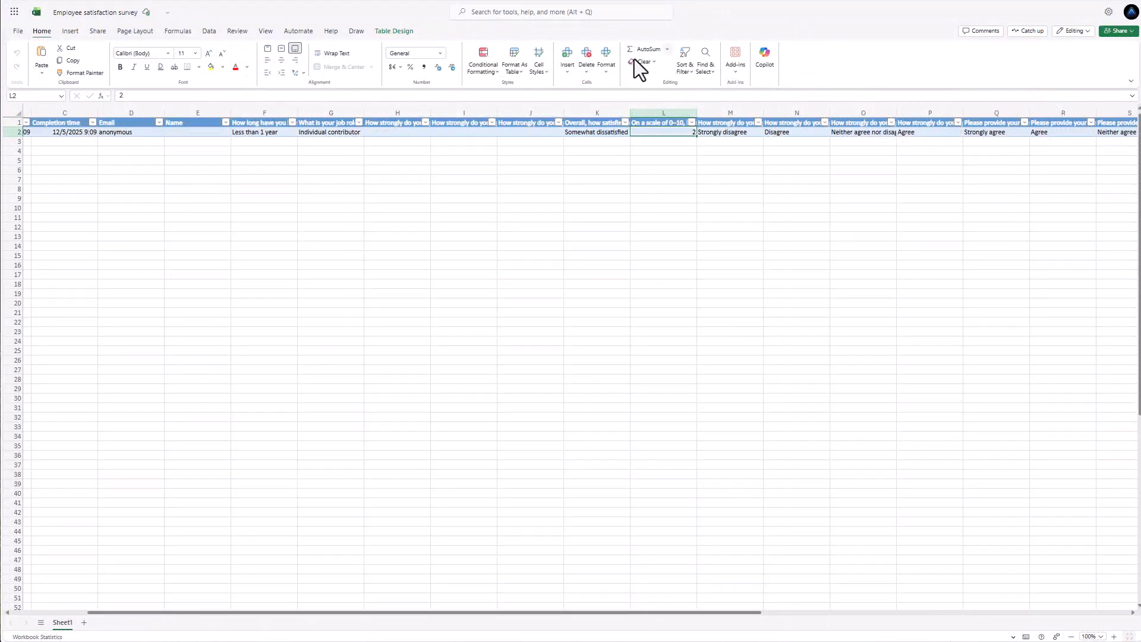
Check the file name and storage location of the survey results workbook, and close the file details.
click(143, 14)
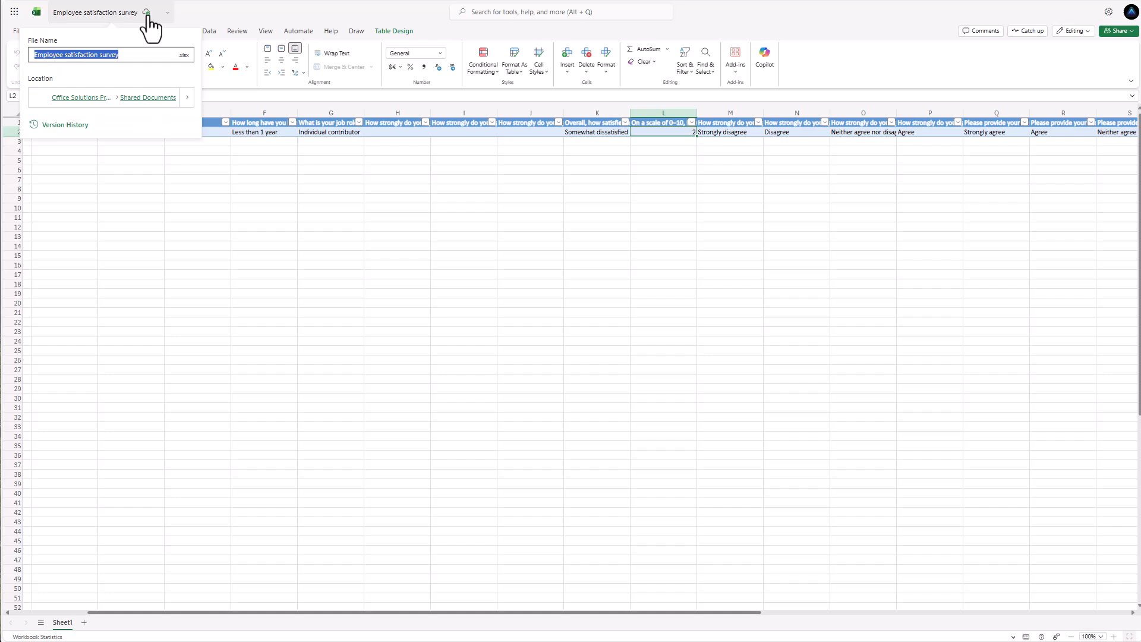
click(293, 145)
click(123, 133)
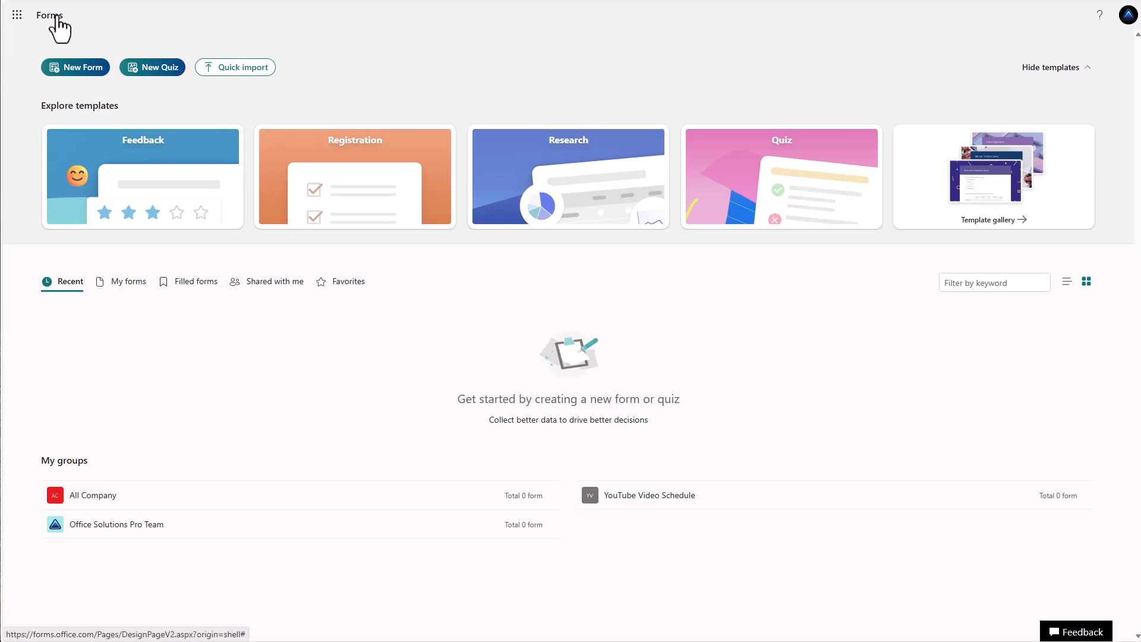
Show the list of Microsoft 365 apps to locate Forms and close it again.
click(16, 21)
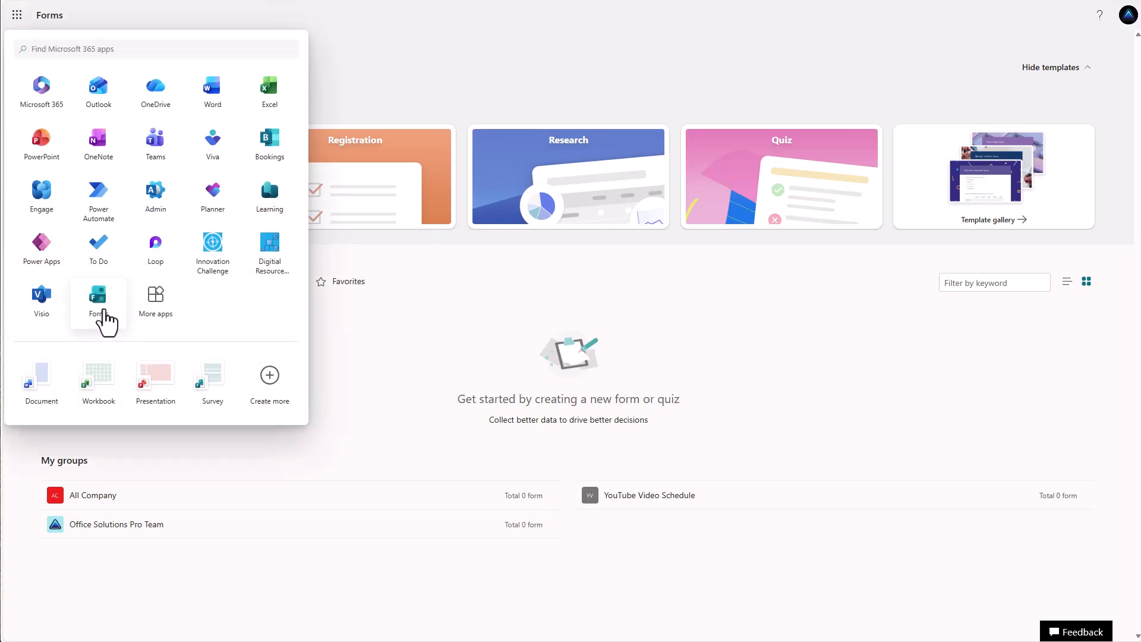
click(387, 74)
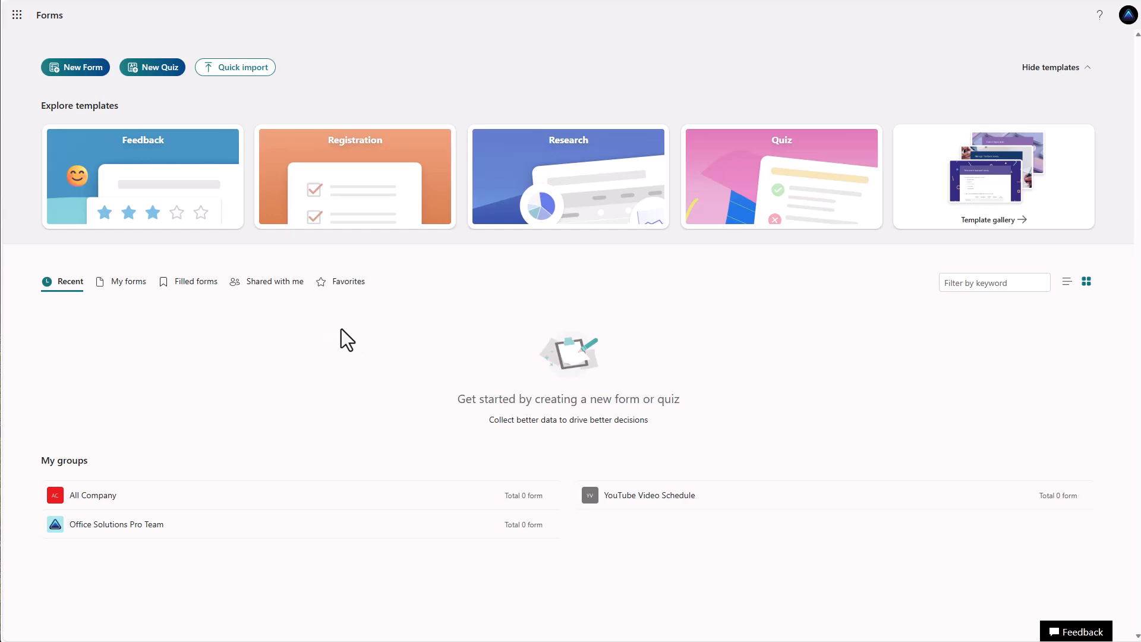
Create a form from the Employee satisfaction survey template in the gallery's Improve employee satisfaction category.
click(999, 225)
scroll(469, 401, down, 2)
scroll(470, 401, down, 1)
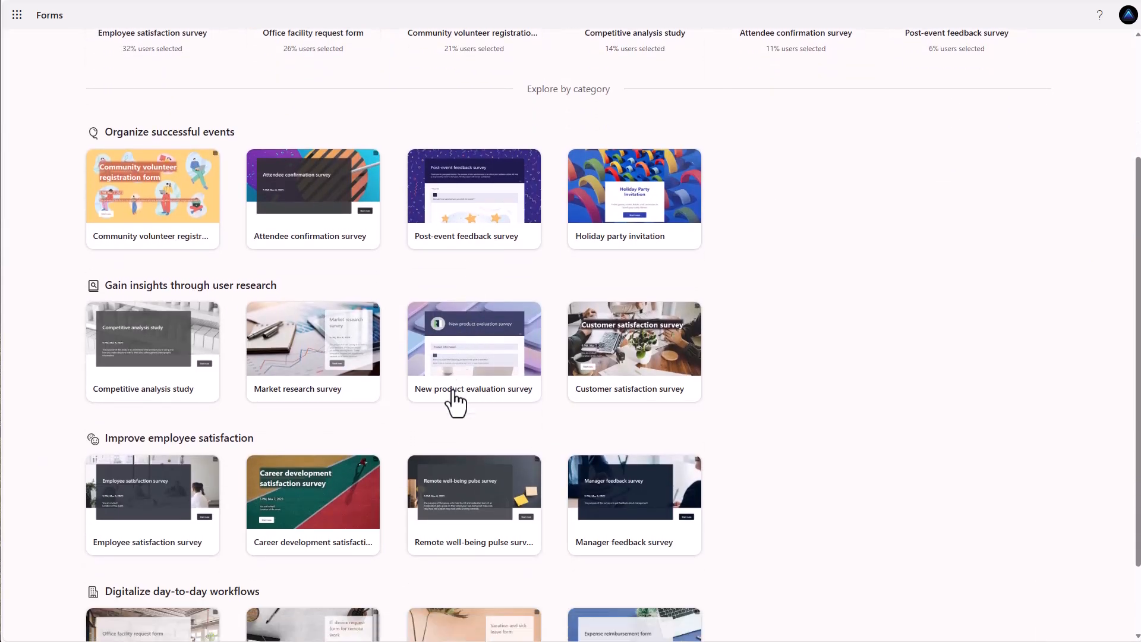
scroll(544, 423, down, 2)
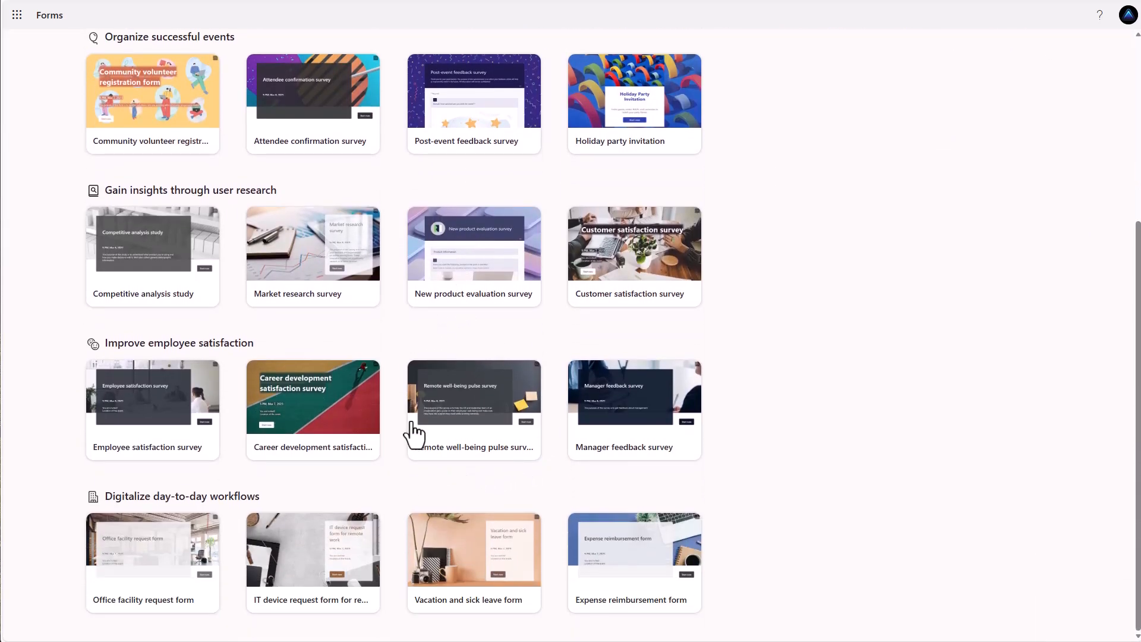
scroll(394, 342, up, 1)
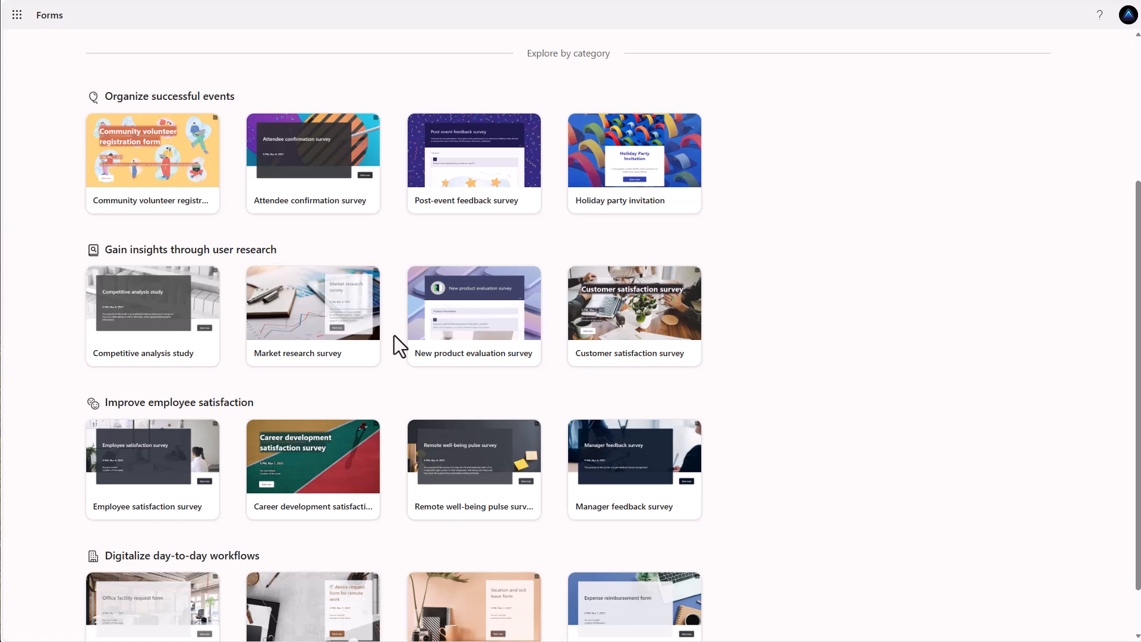
click(154, 502)
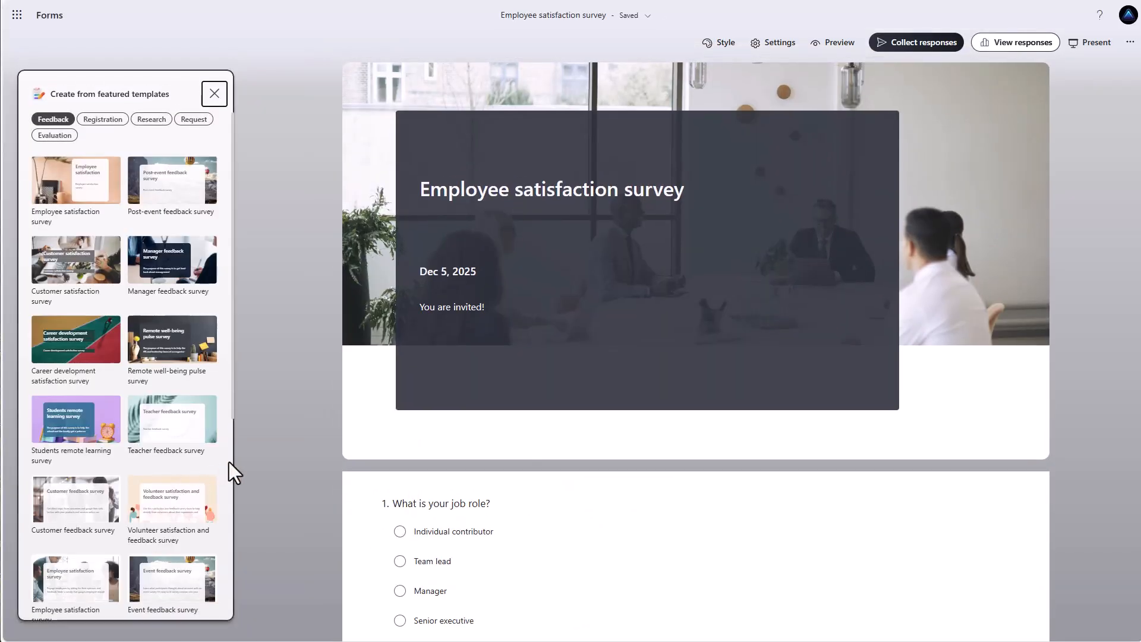
Dismiss the featured templates list and delete the date from the survey's cover card.
scroll(198, 396, down, 5)
scroll(169, 473, up, 5)
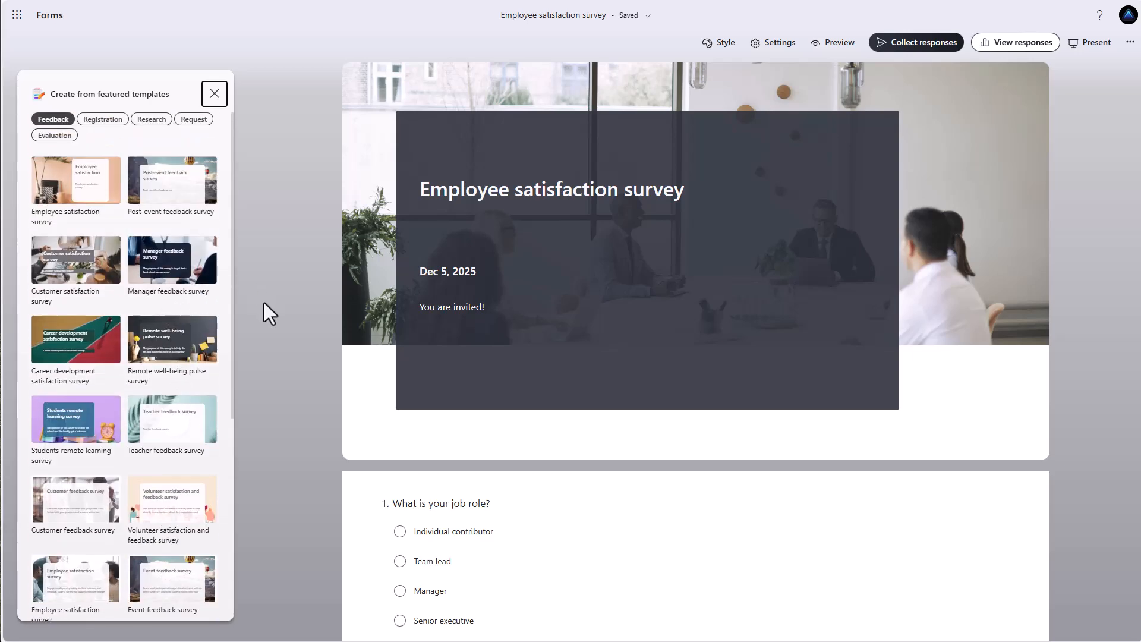
click(526, 208)
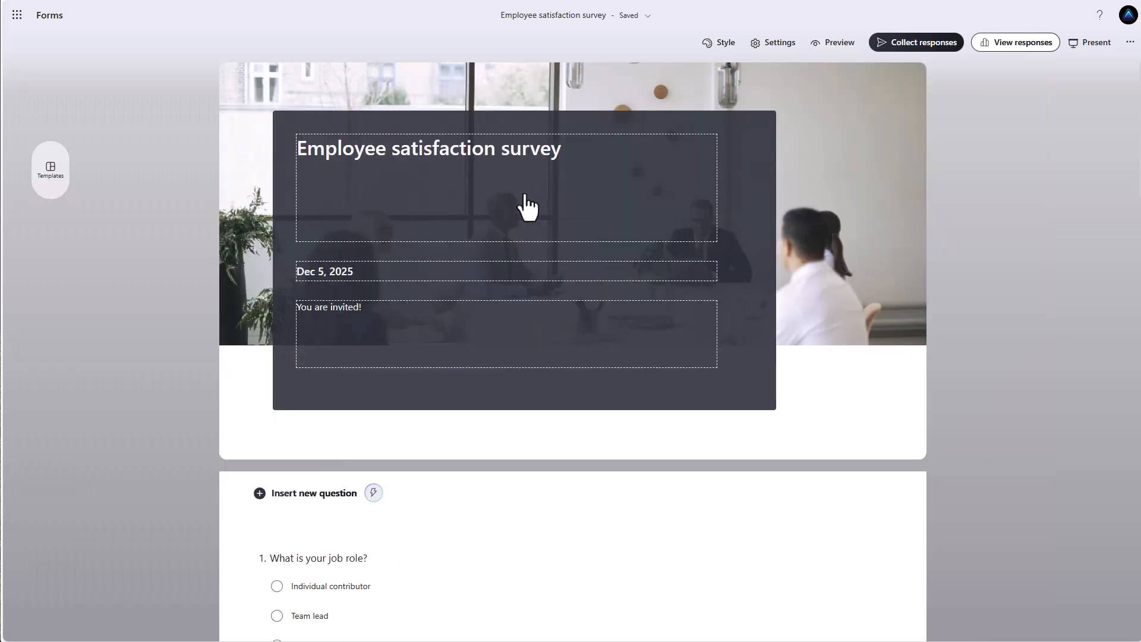
click(541, 150)
drag(367, 278, 285, 288)
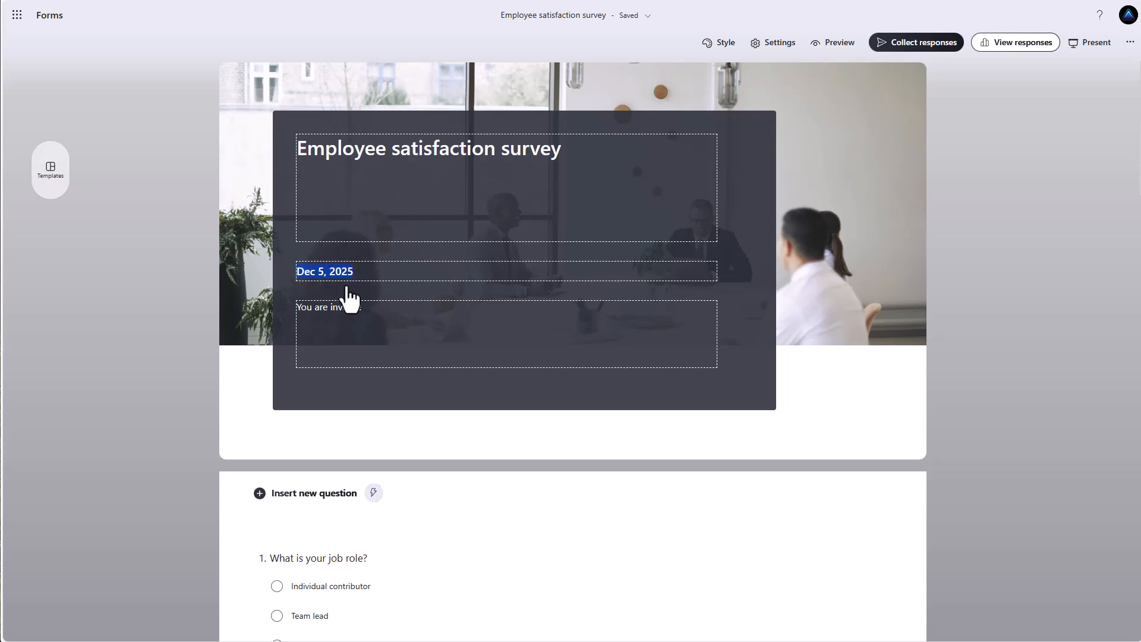
key(BackSpace)
click(356, 312)
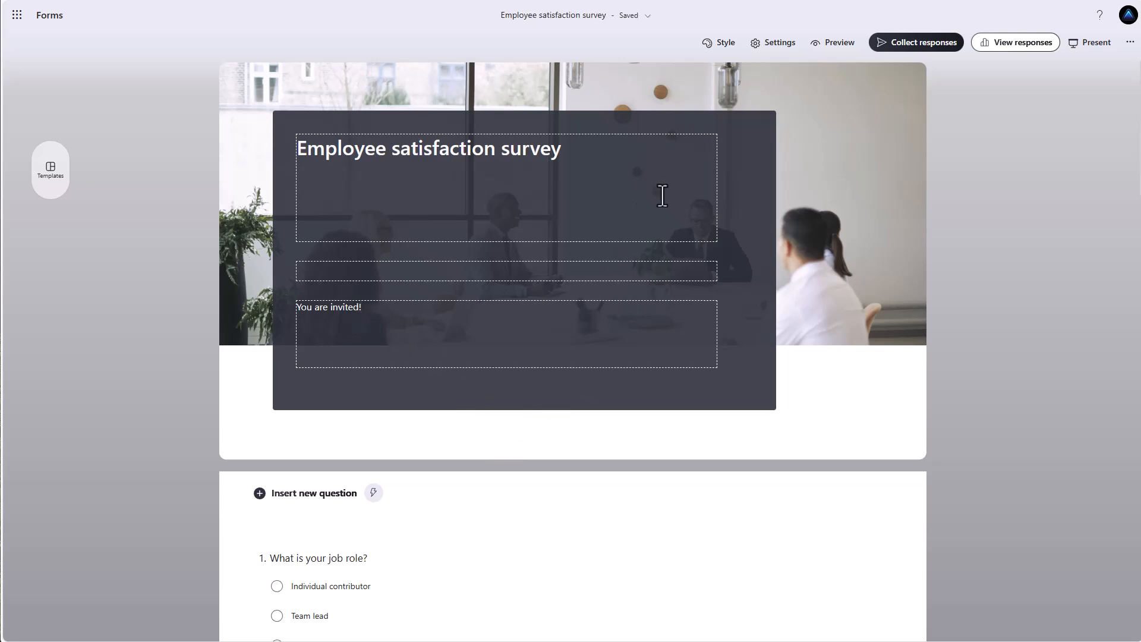
Open the form's style options, switch background music on to view the available tracks, and switch it off again.
click(722, 45)
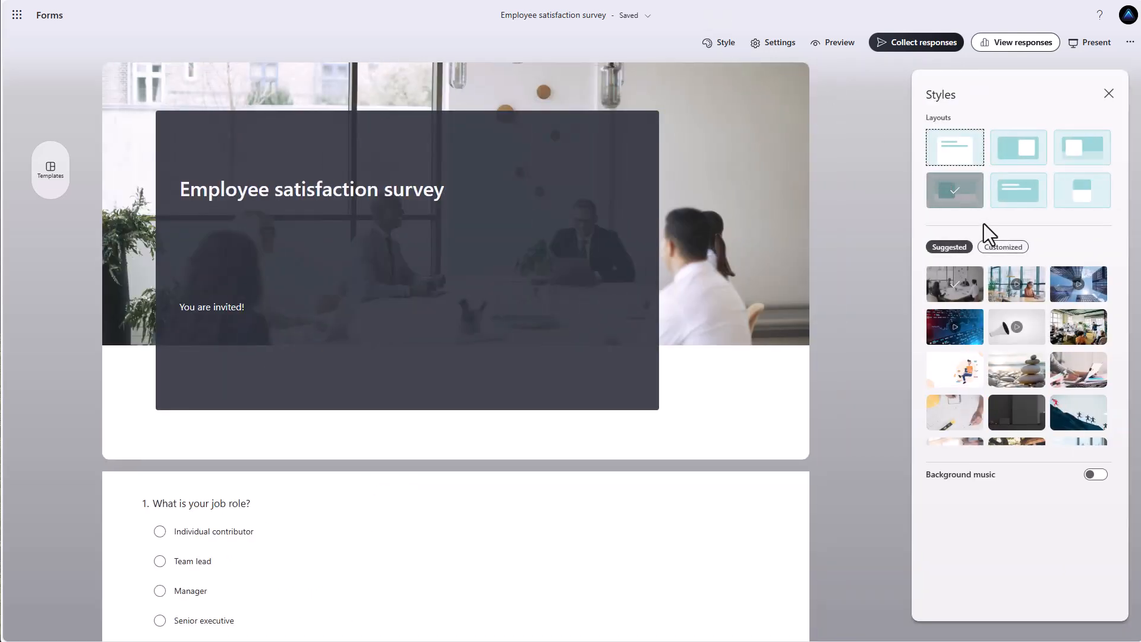
click(1095, 476)
click(1062, 503)
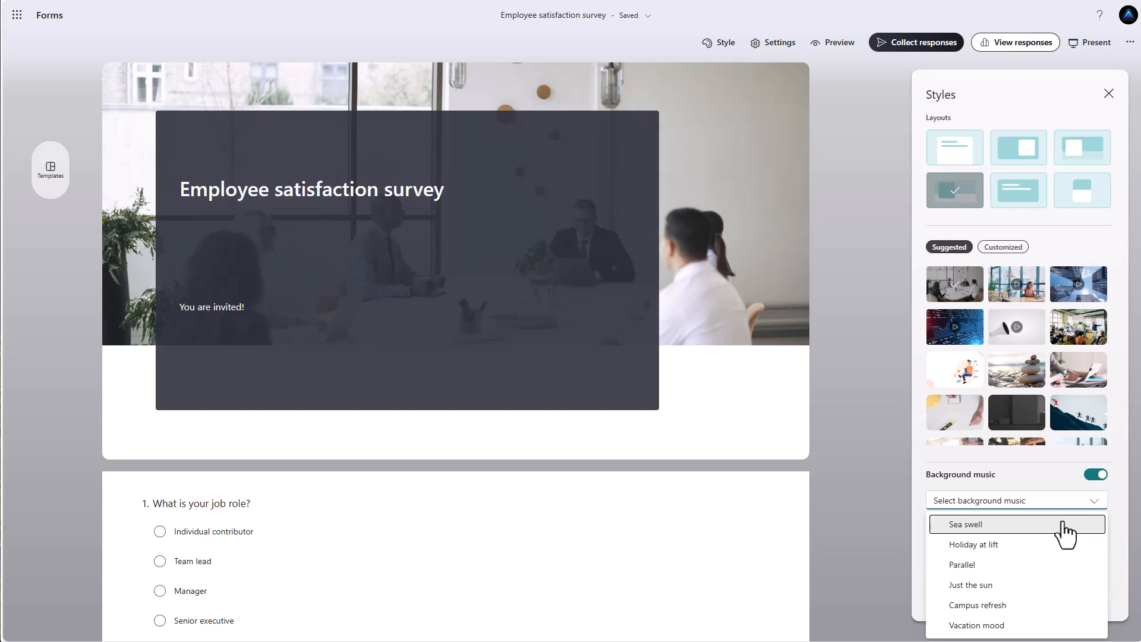
click(1094, 476)
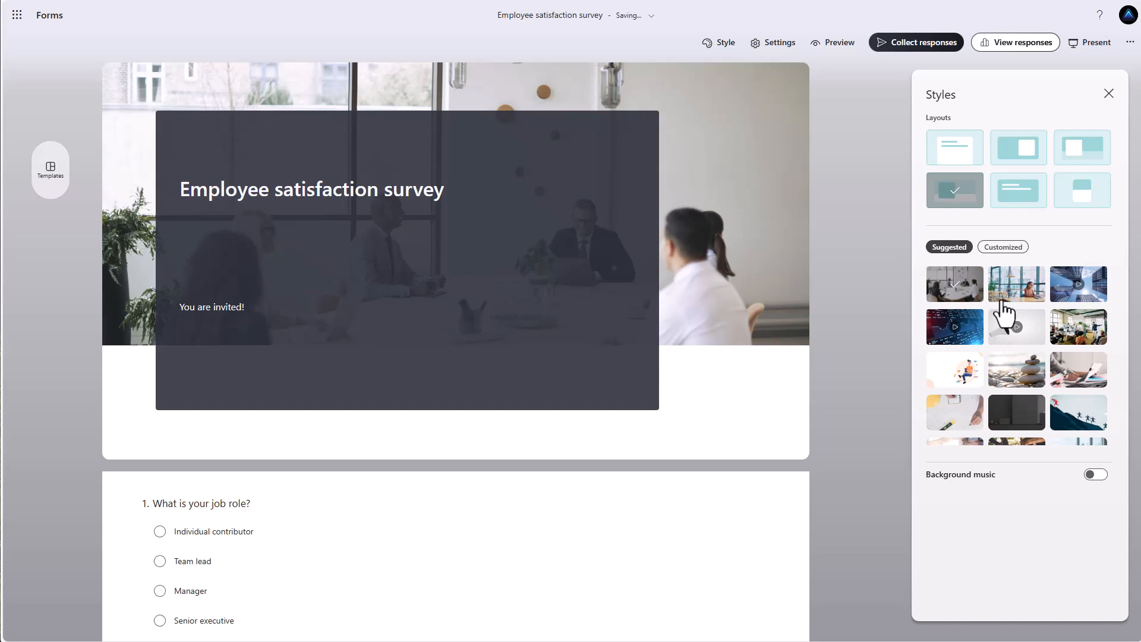
Browse the suggested themes, try the office-window and skyscraper backgrounds, and reapply the meeting-room background.
scroll(1011, 321, down, 3)
scroll(1014, 366, down, 5)
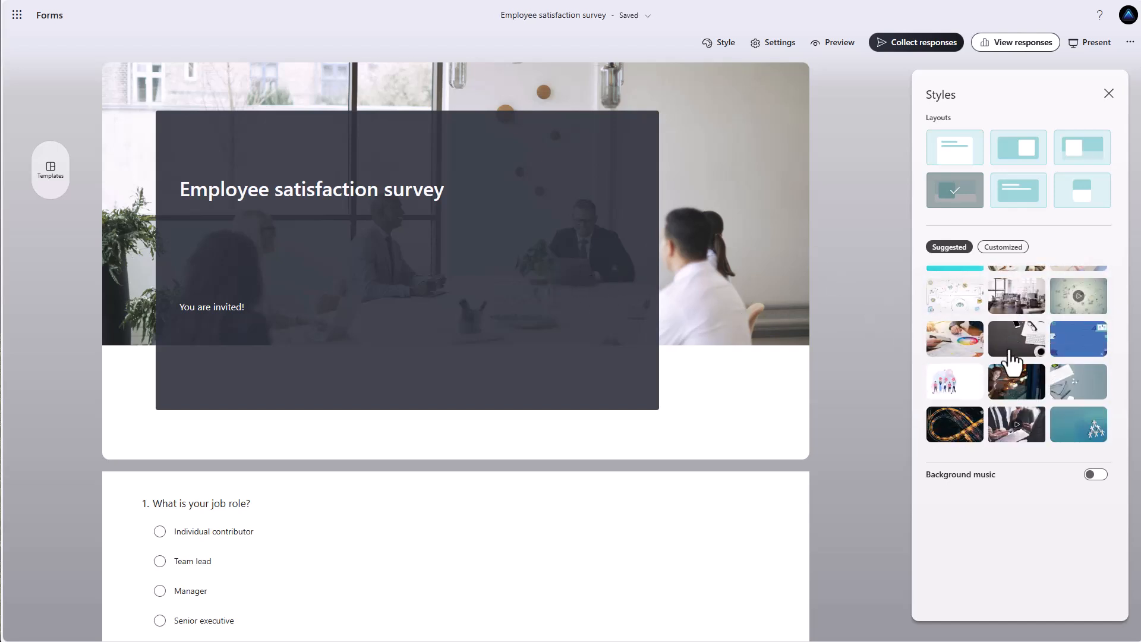
scroll(1013, 354, down, 5)
scroll(1017, 357, up, 1)
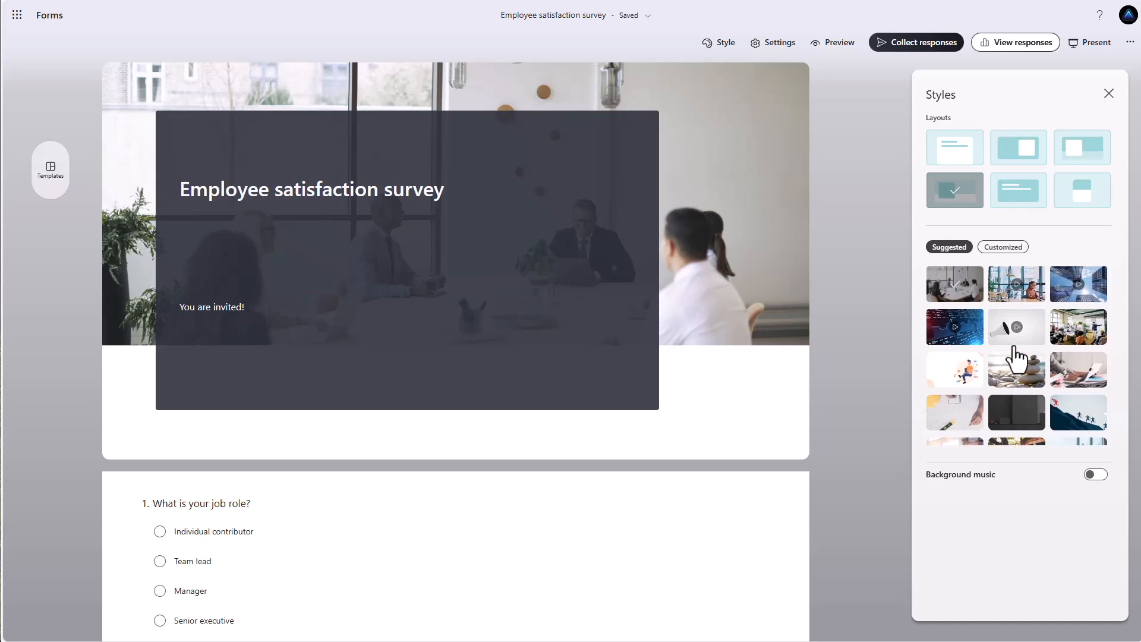
click(1019, 291)
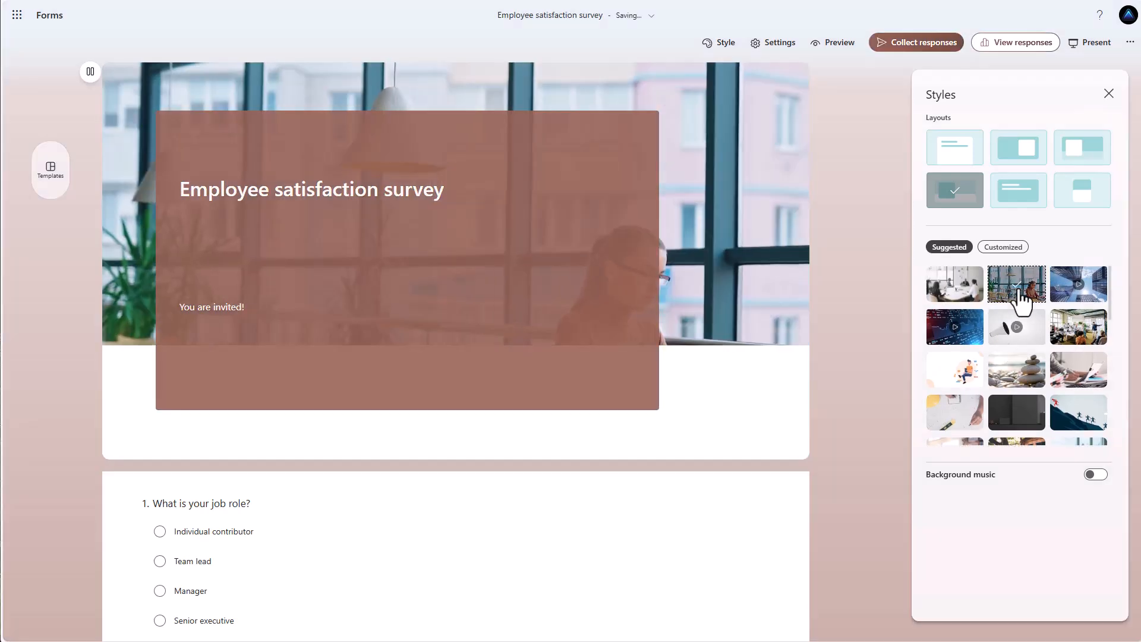
click(1066, 294)
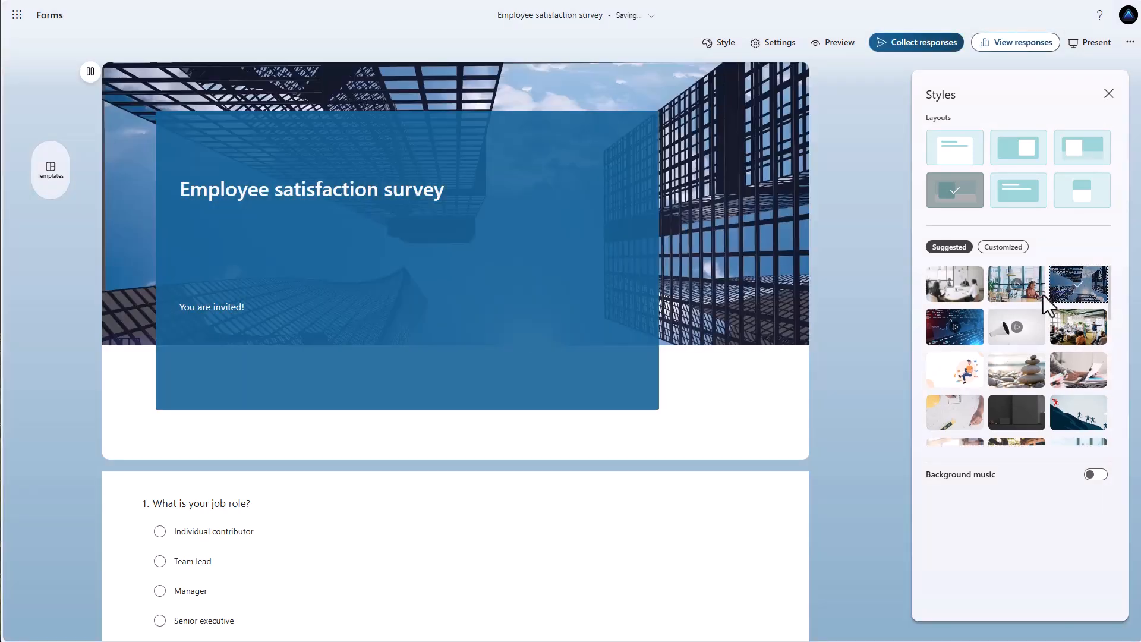
click(963, 291)
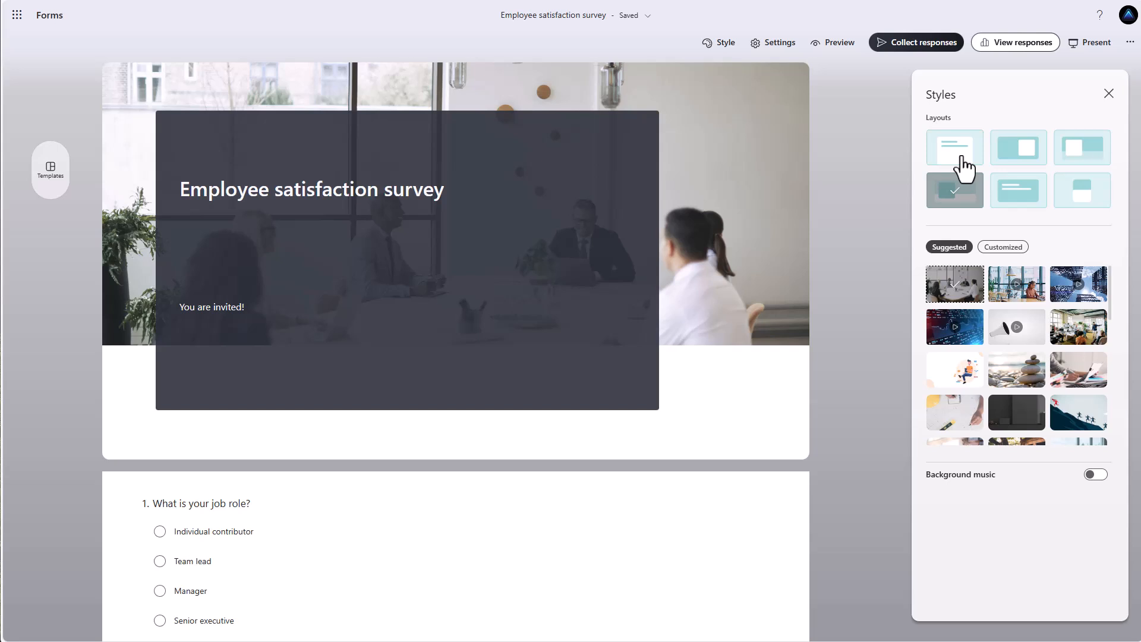
Try the plain layout without a cover, and apply the full-image cover layout with a light title card over the picture's right side.
click(963, 161)
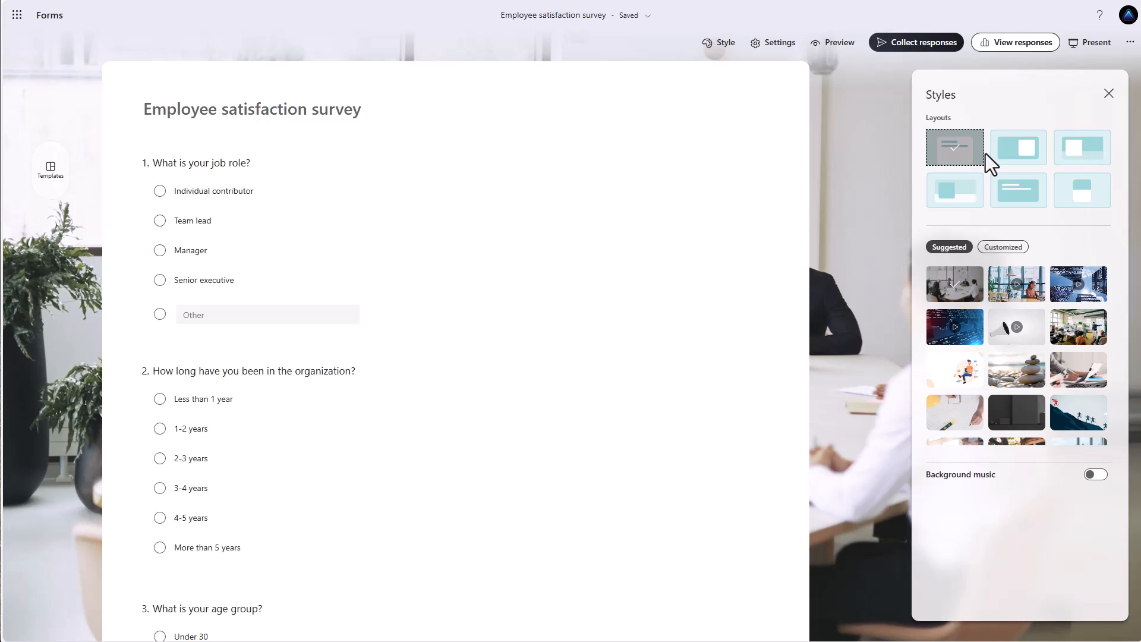
click(1018, 150)
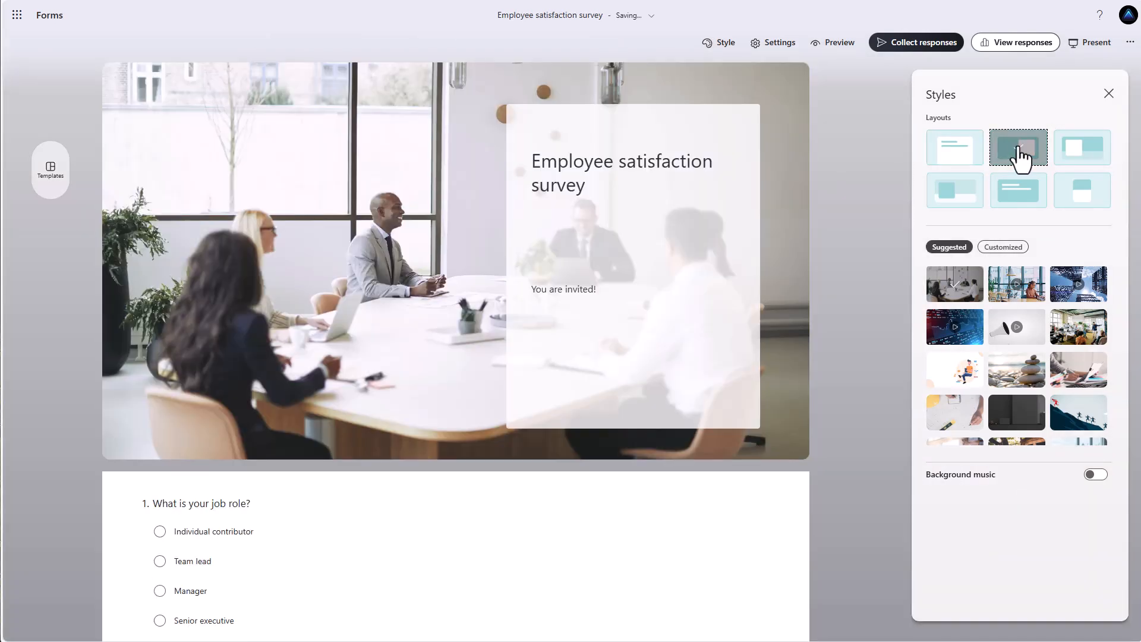
Try the overlapping title card layout, apply the full-image layout with a large bold title, and open the cover's text for editing.
click(1078, 157)
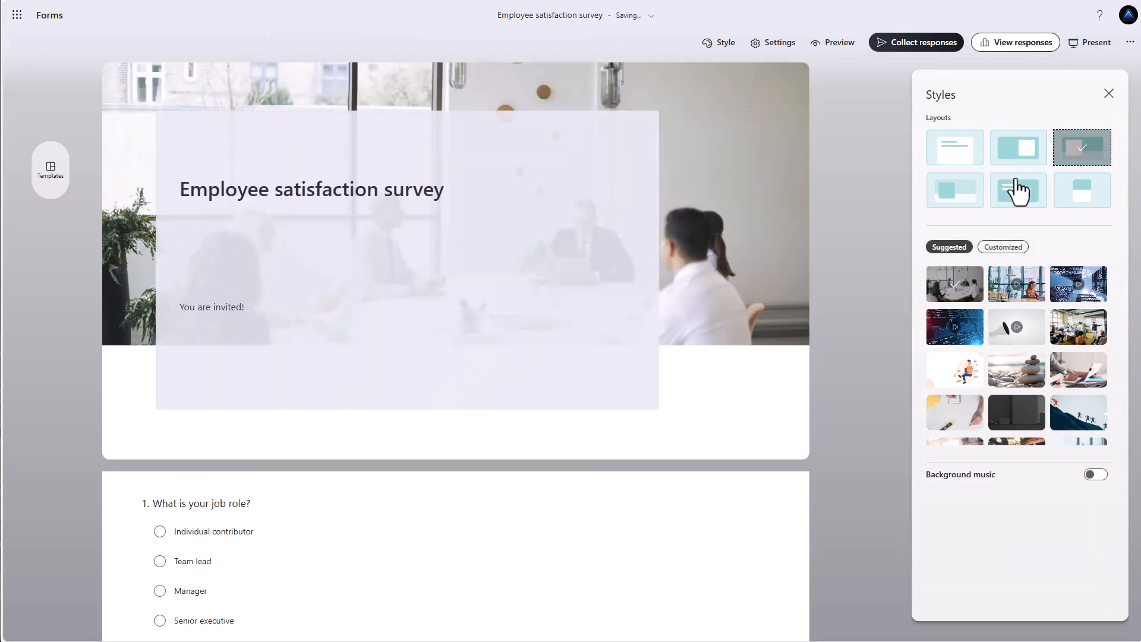
click(1011, 197)
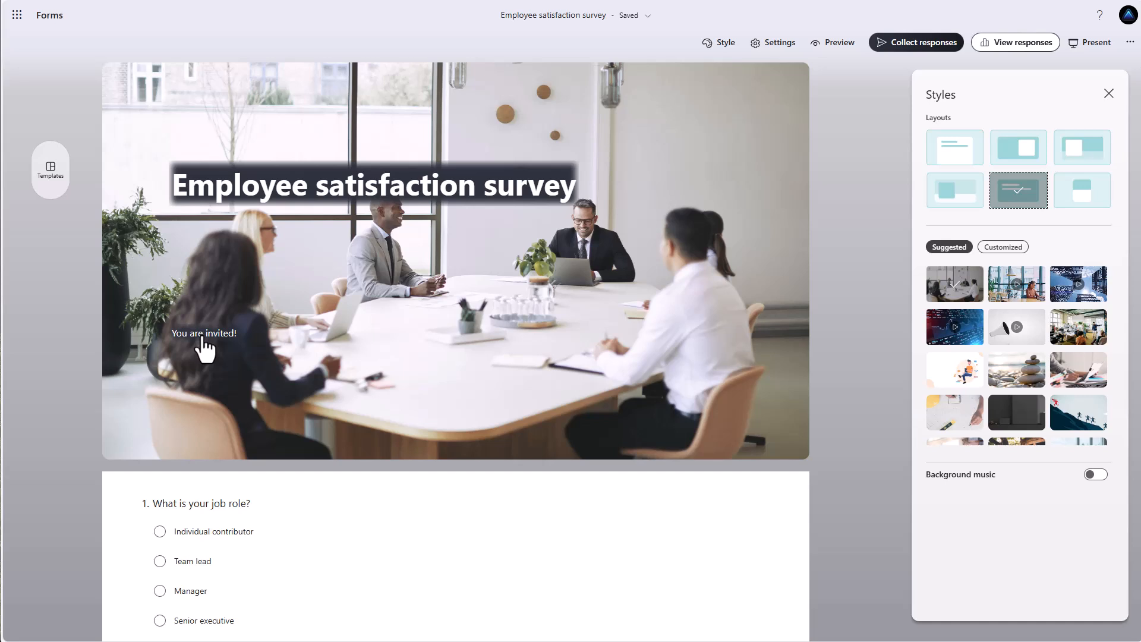
click(230, 355)
click(331, 334)
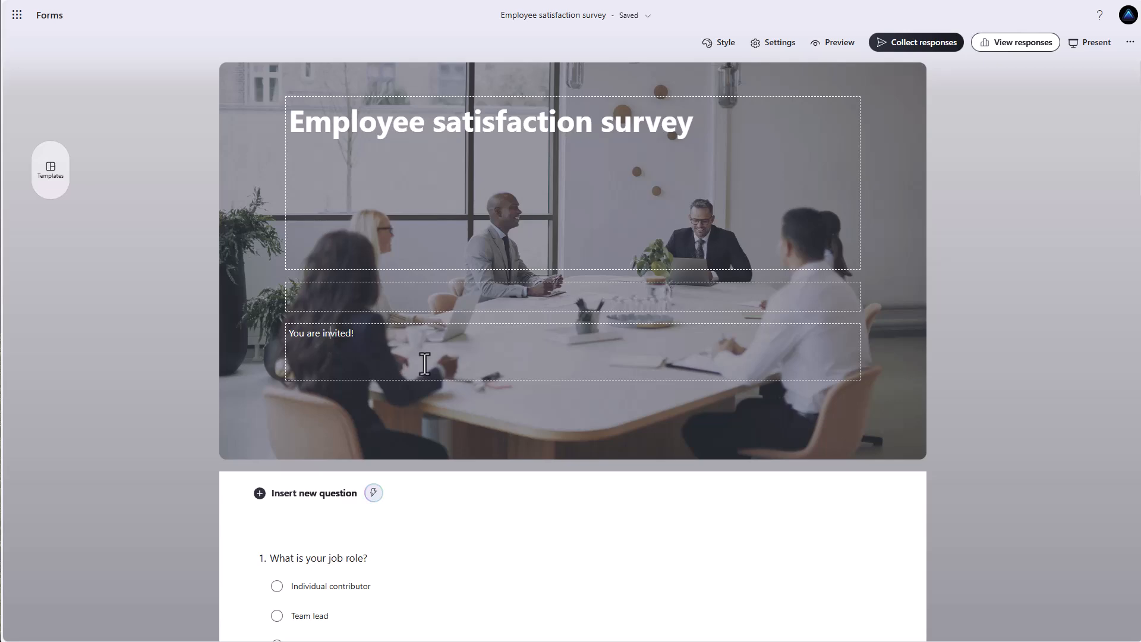
Open the survey's settings for respondents and response options.
scroll(437, 419, down, 1)
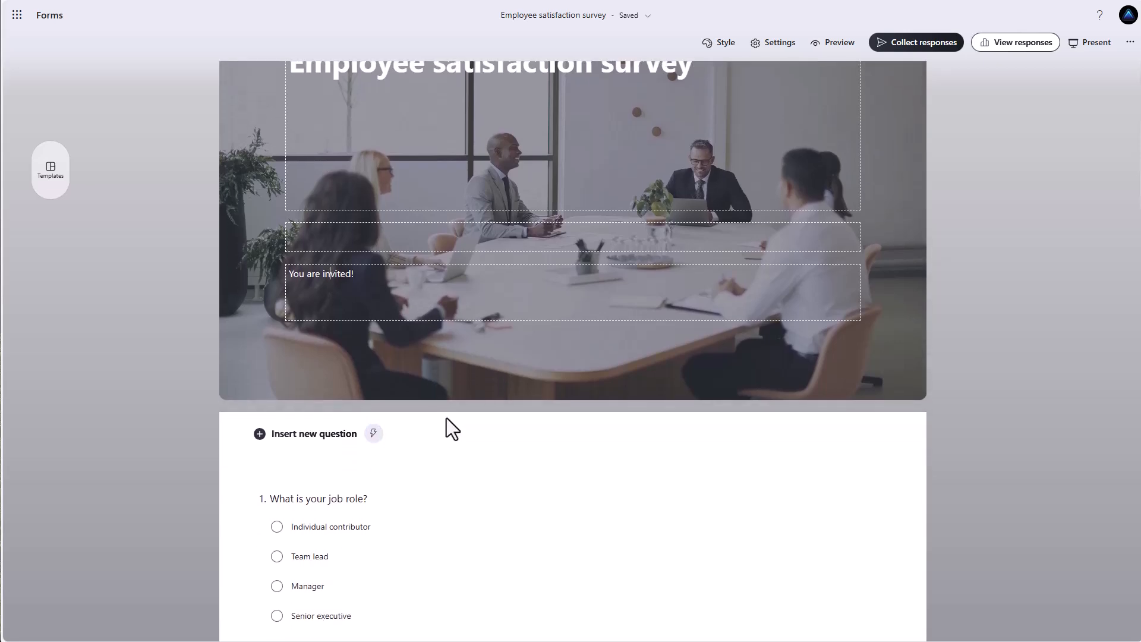
scroll(447, 418, up, 1)
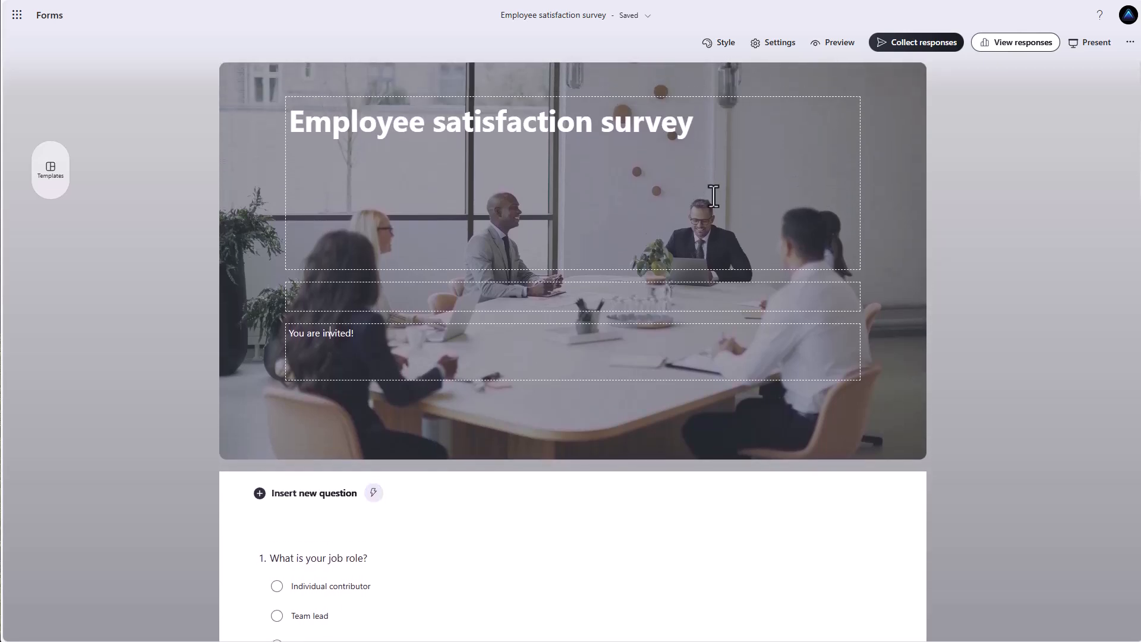
click(779, 53)
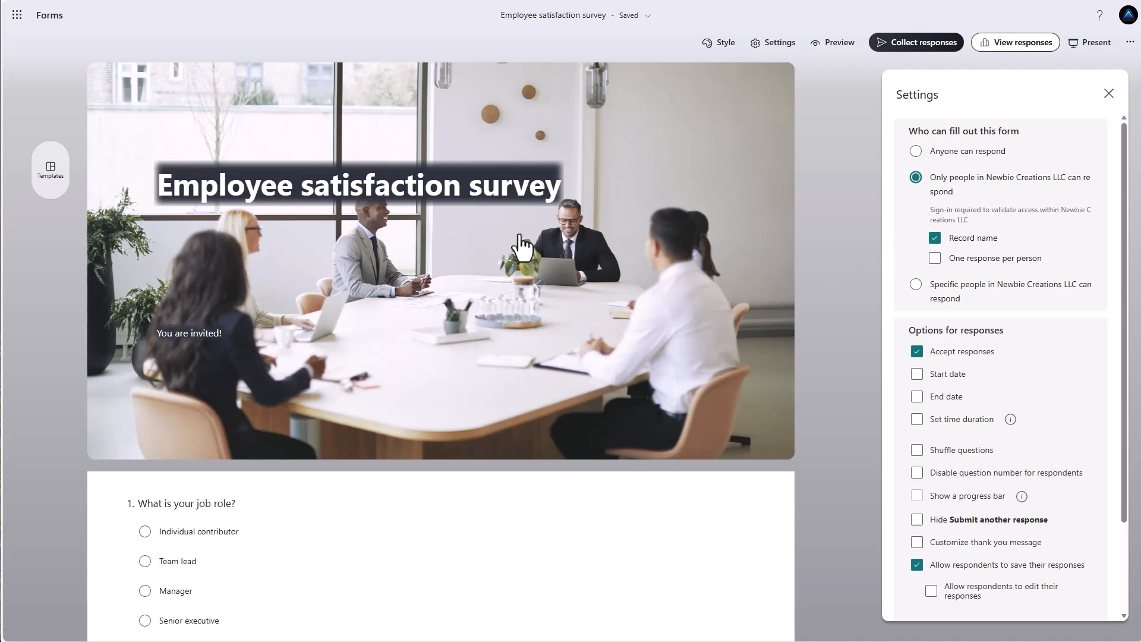
Try limiting the survey to one response per person without recording names, and switch the audience to anyone.
click(935, 259)
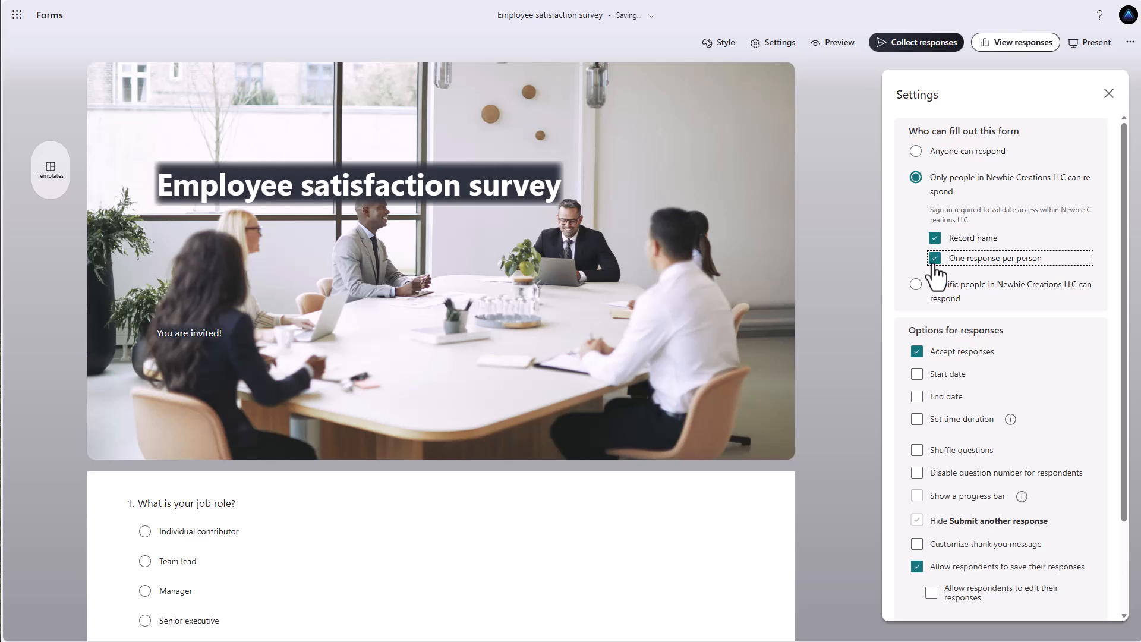
click(938, 243)
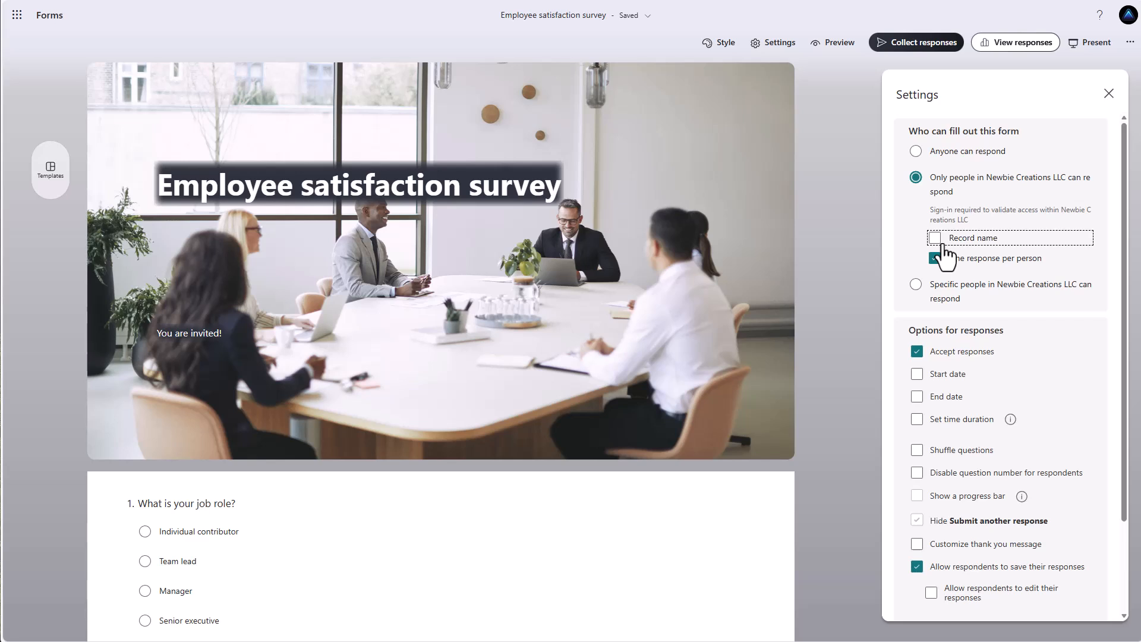
click(921, 157)
scroll(908, 302, down, 2)
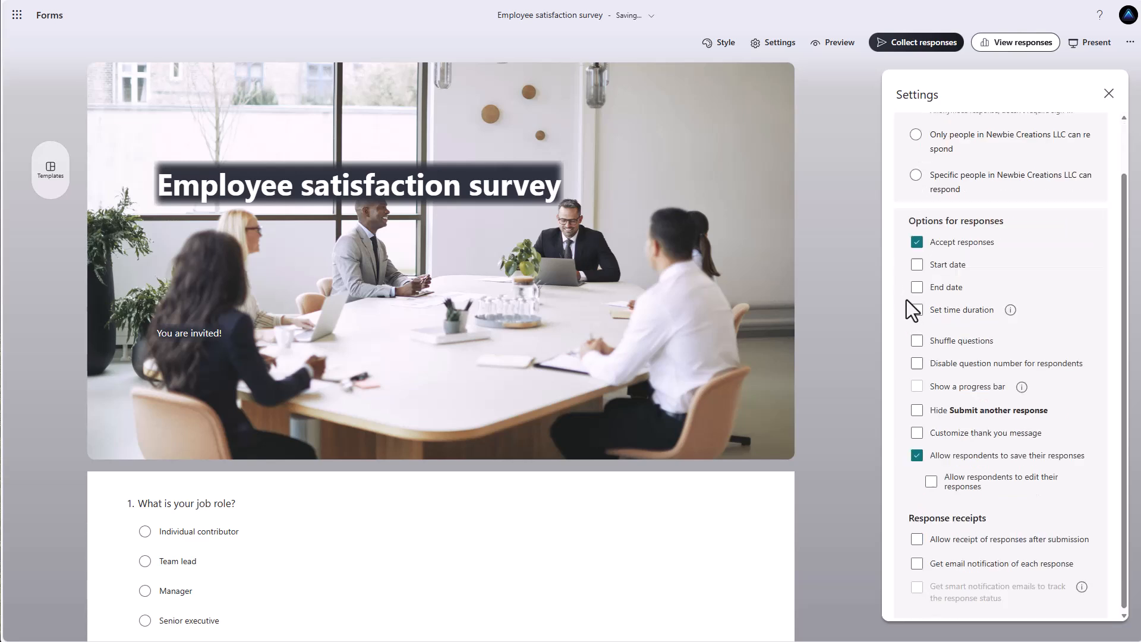
scroll(913, 306, up, 2)
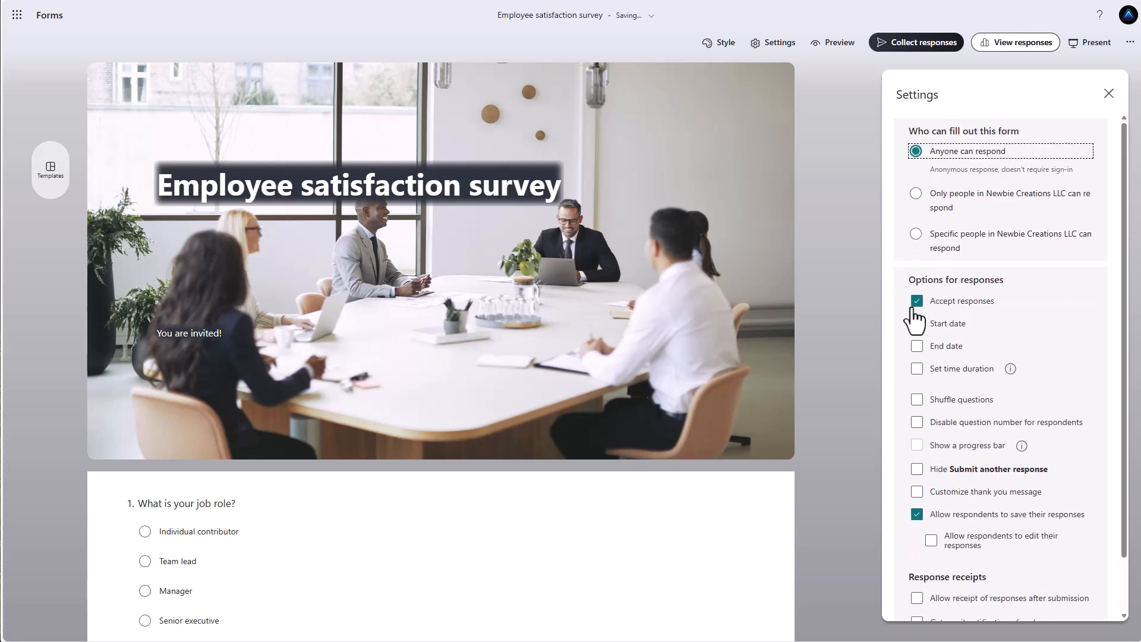
Try the organization-only, specific-people and anyone audiences, and reselect the option for only people in Newbie Creations LLC.
click(922, 201)
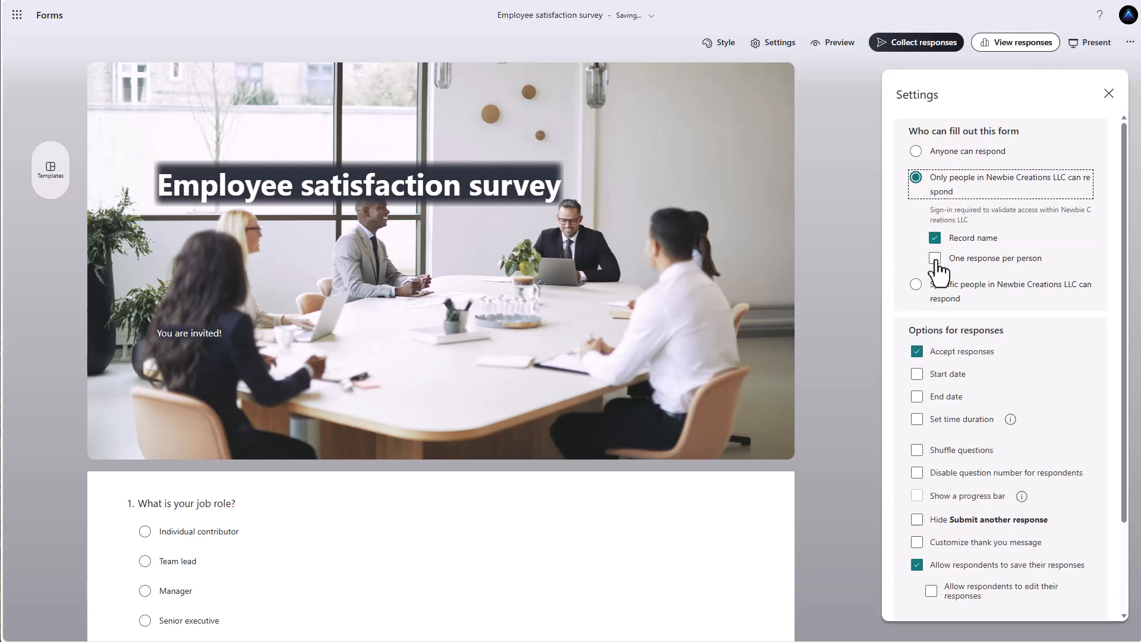
click(927, 285)
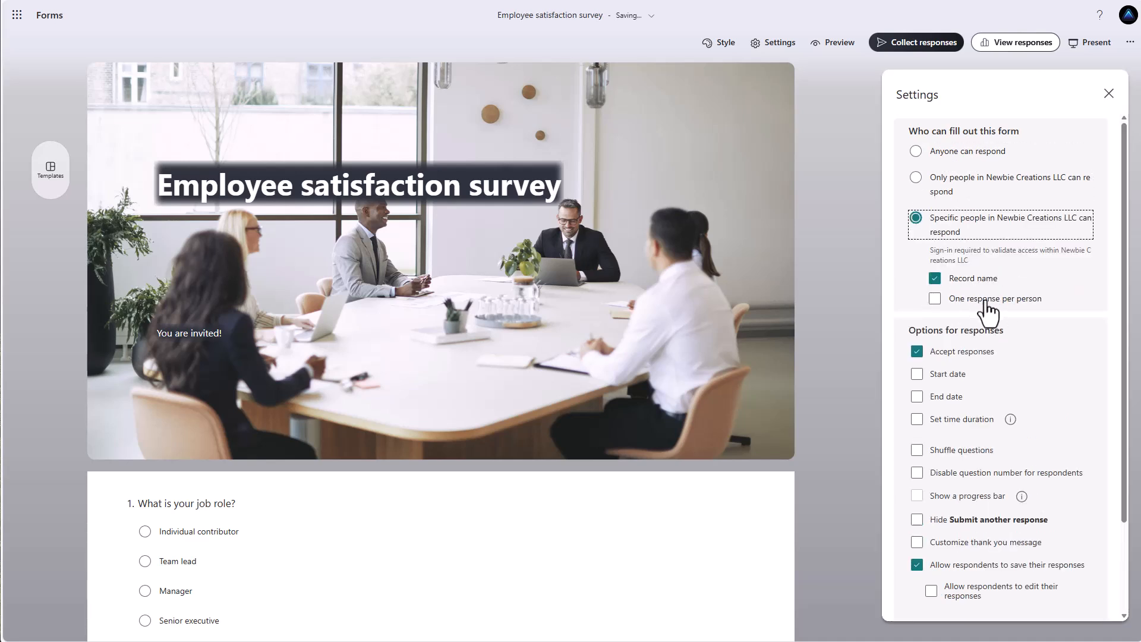
click(918, 153)
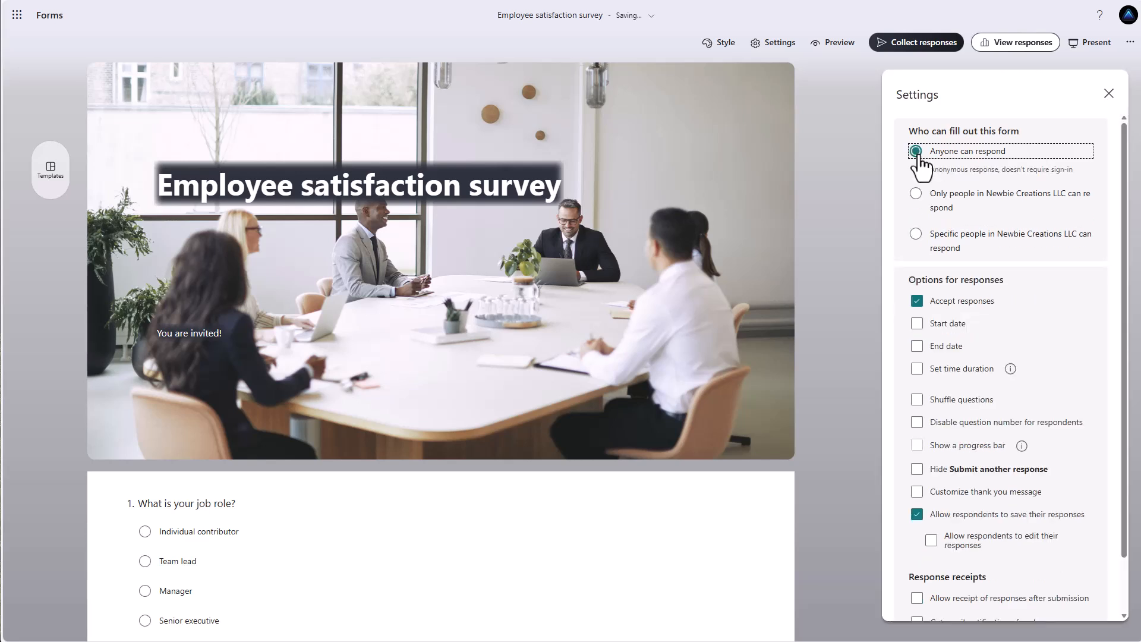
click(917, 201)
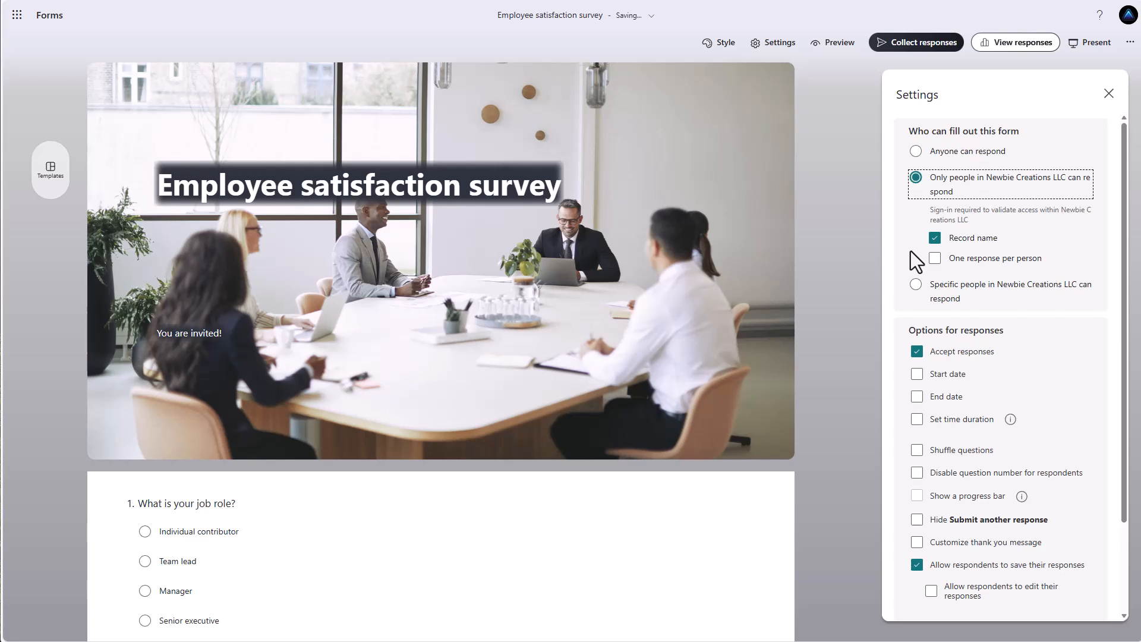
Turn off name recording, enable hiding of Submit another response, and close the settings.
click(935, 242)
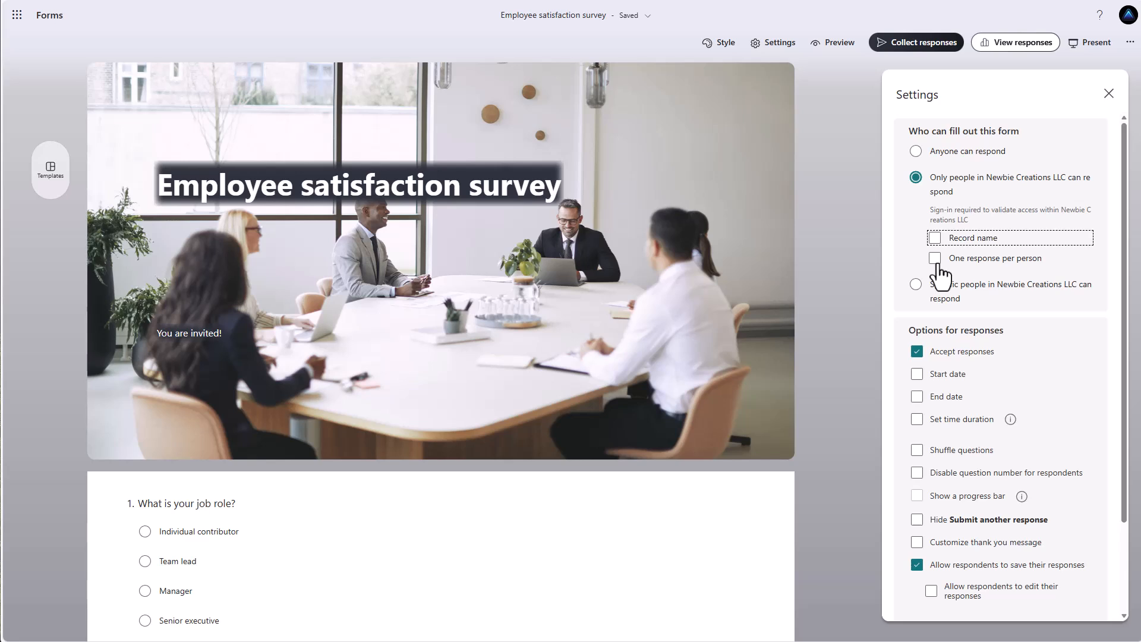
scroll(938, 298, down, 2)
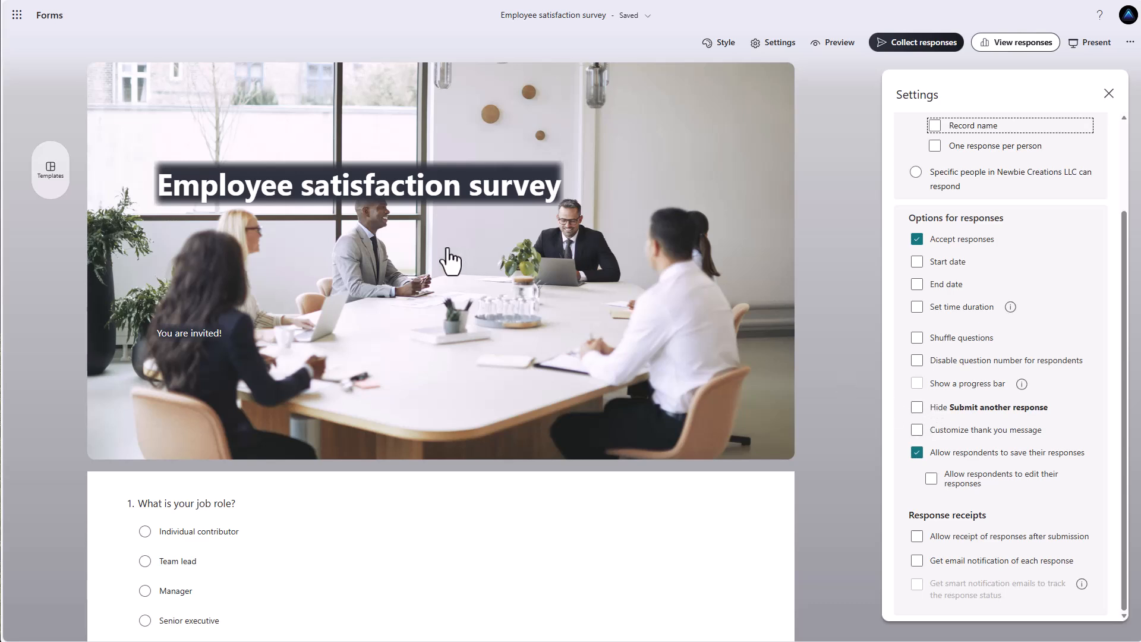
click(918, 412)
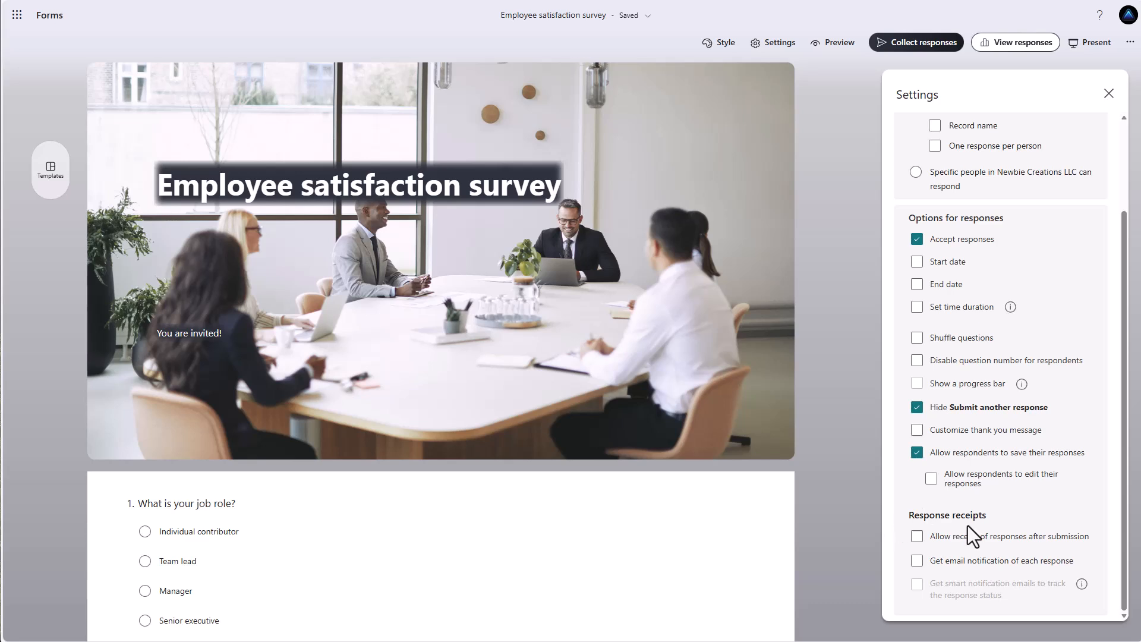
scroll(966, 541, up, 2)
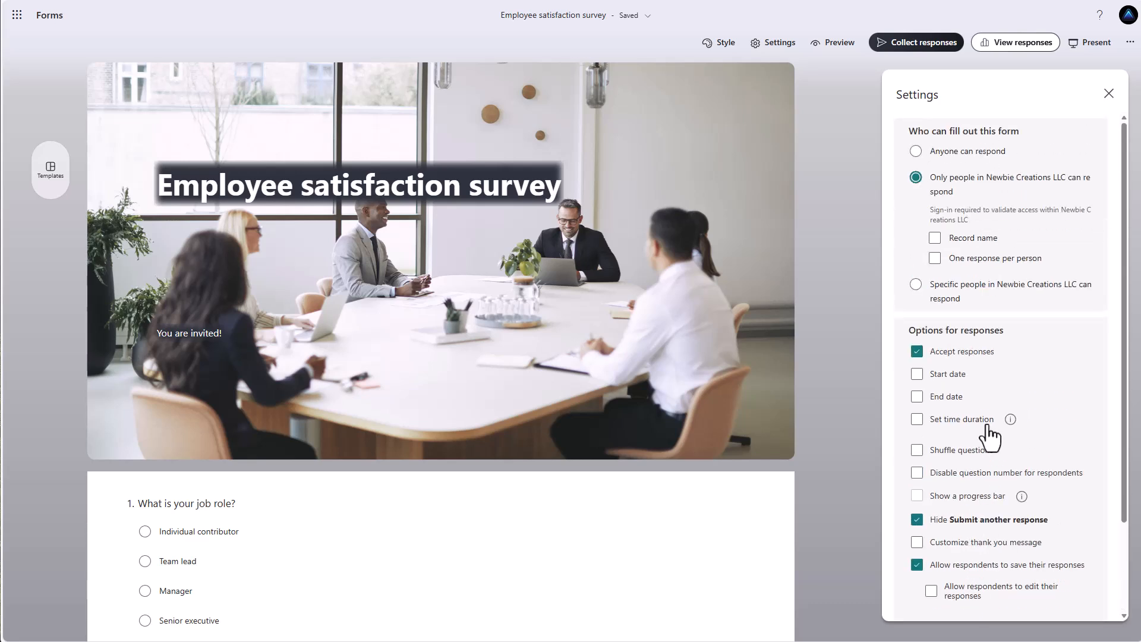
click(1109, 95)
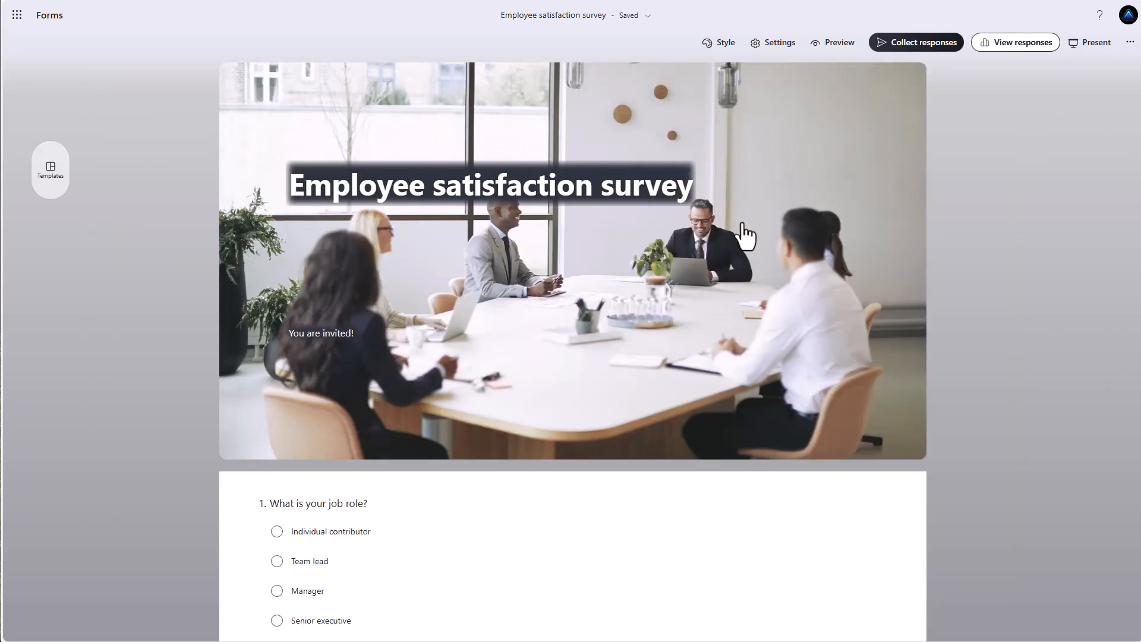
In the job role question, delete the Team lead, Senior executive and Other options and make the question required.
scroll(734, 241, down, 3)
scroll(493, 331, down, 1)
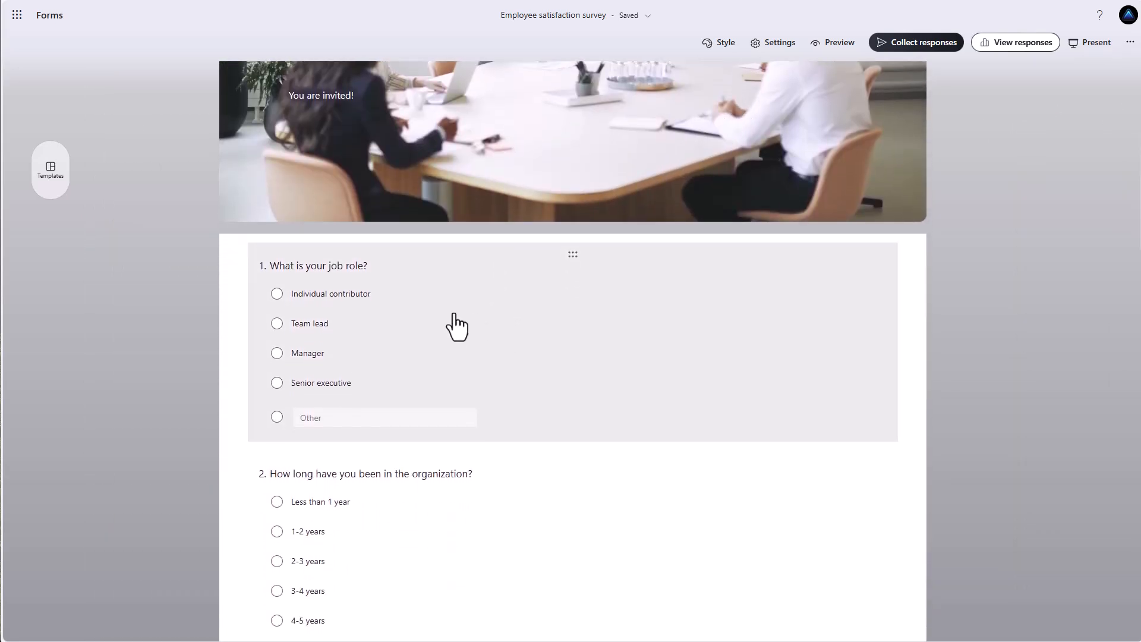
scroll(456, 327, down, 1)
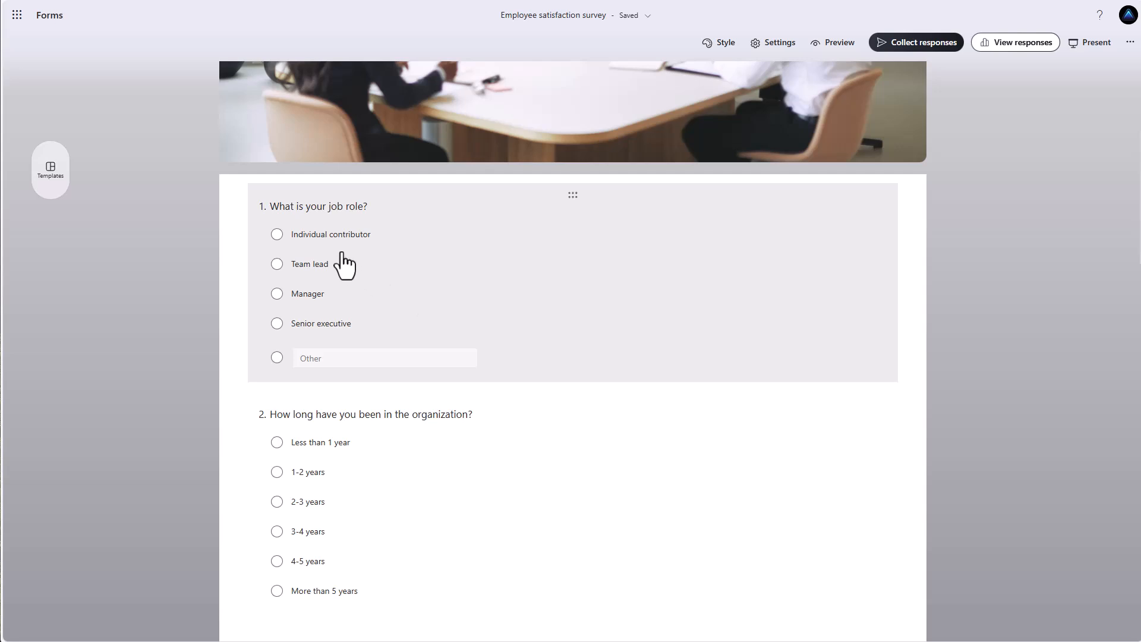
click(434, 227)
mouse_move(499, 294)
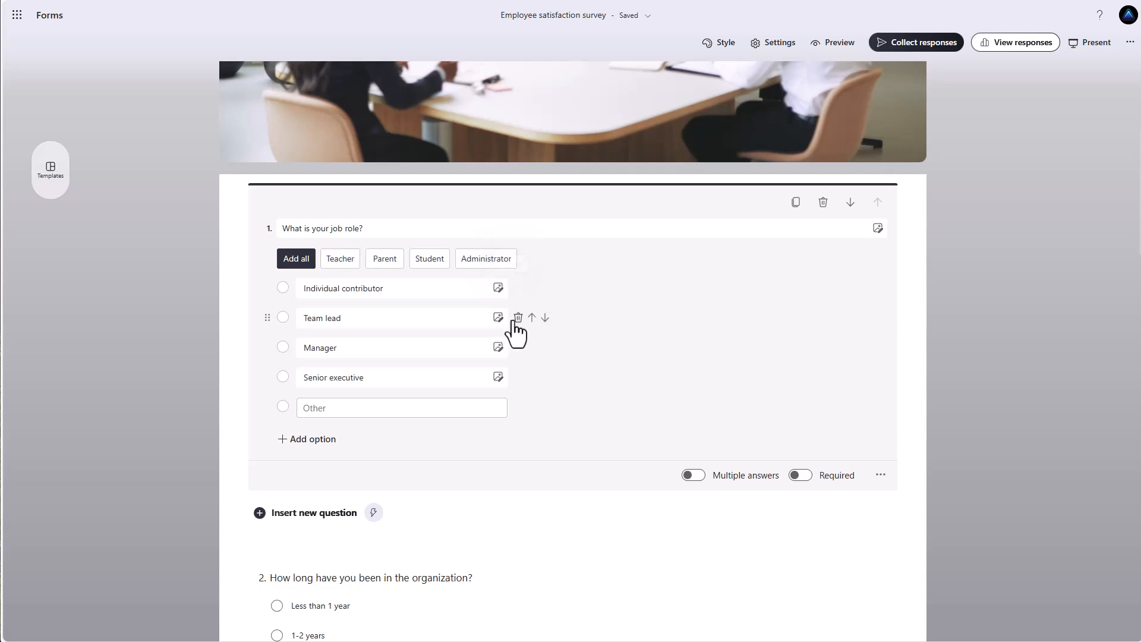
click(519, 319)
click(518, 347)
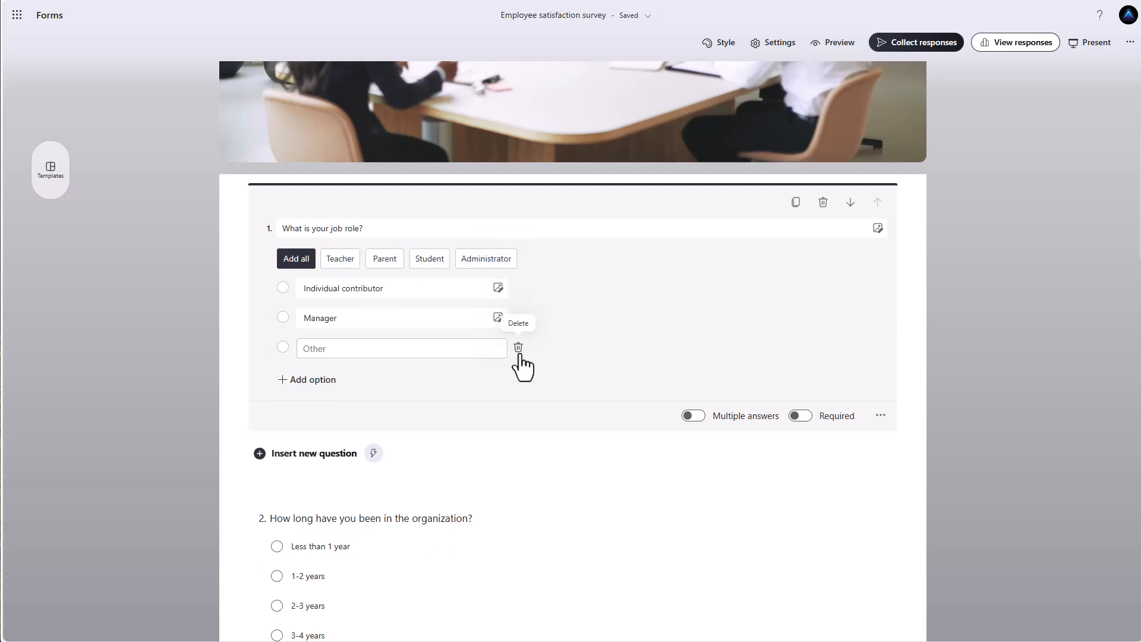
click(518, 348)
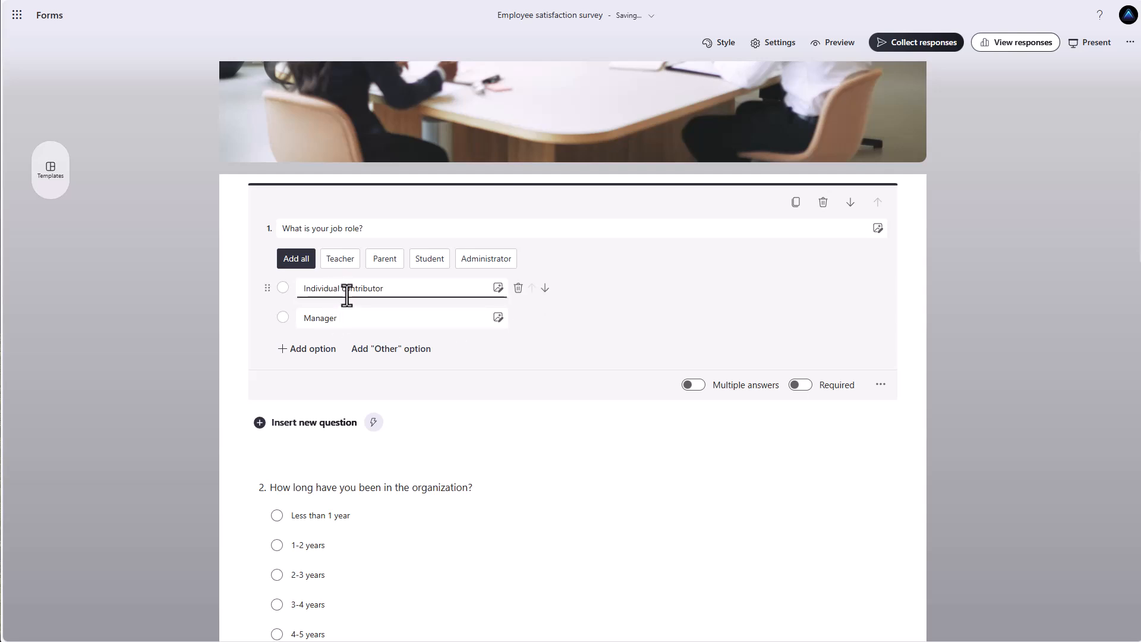
click(802, 386)
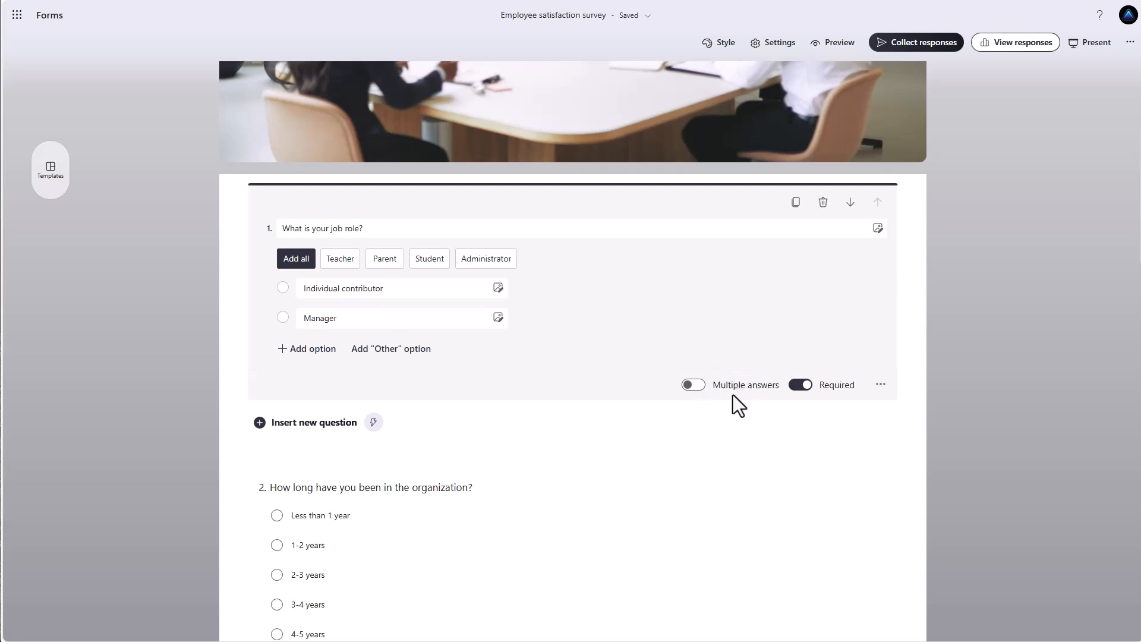
Delete the "What is your age group?" question from the survey.
scroll(748, 392, down, 4)
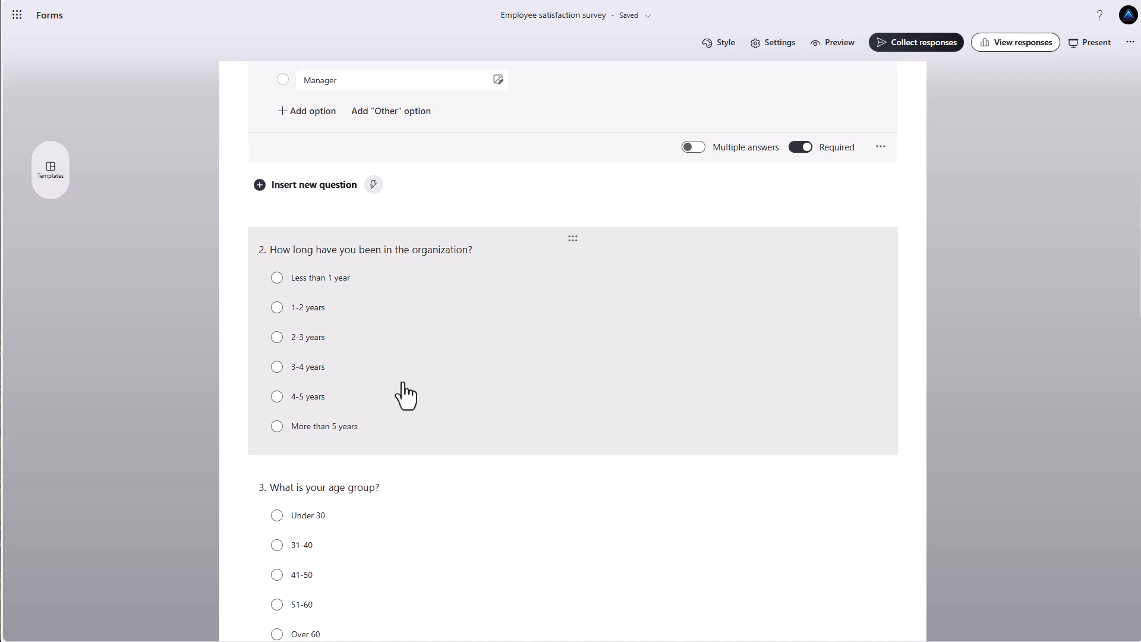
scroll(406, 395, down, 2)
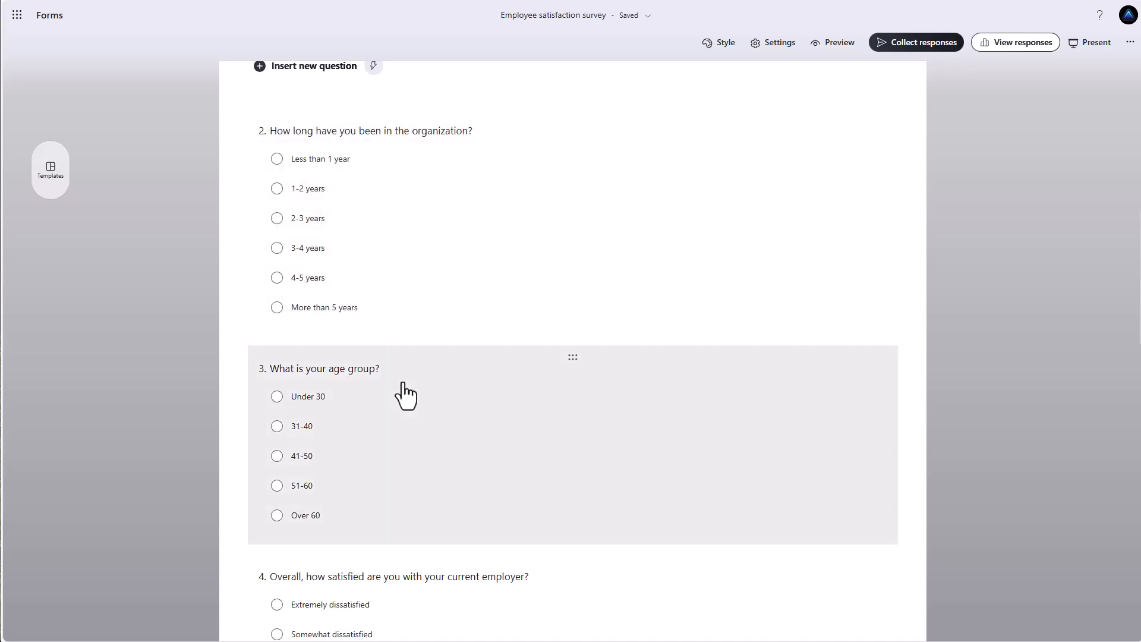
scroll(407, 392, down, 1)
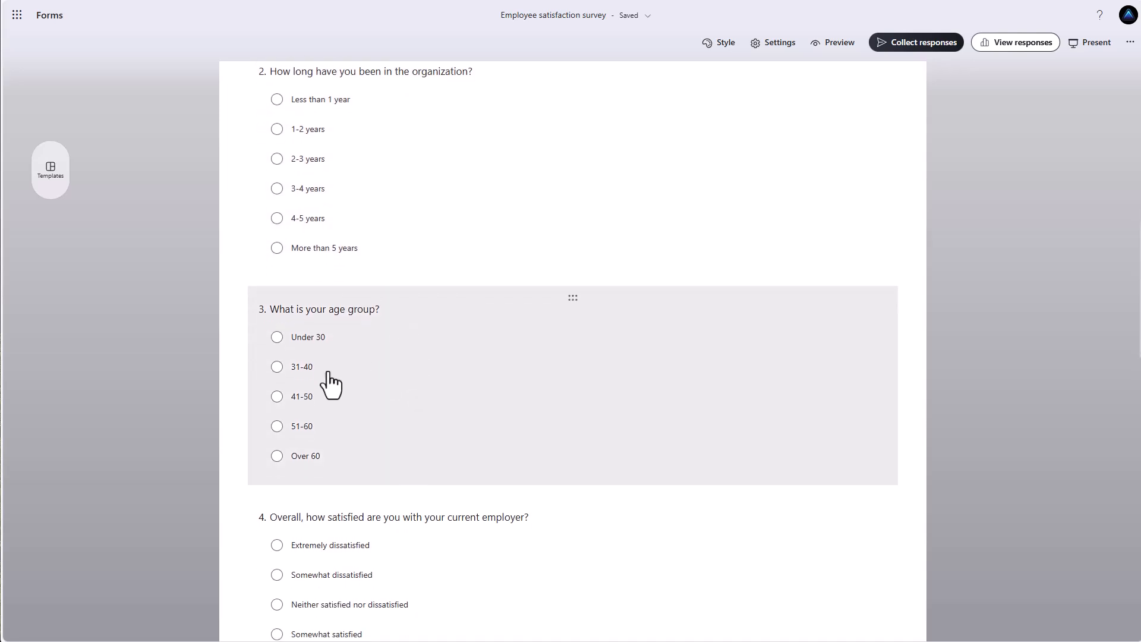
scroll(329, 401, down, 1)
scroll(329, 402, up, 2)
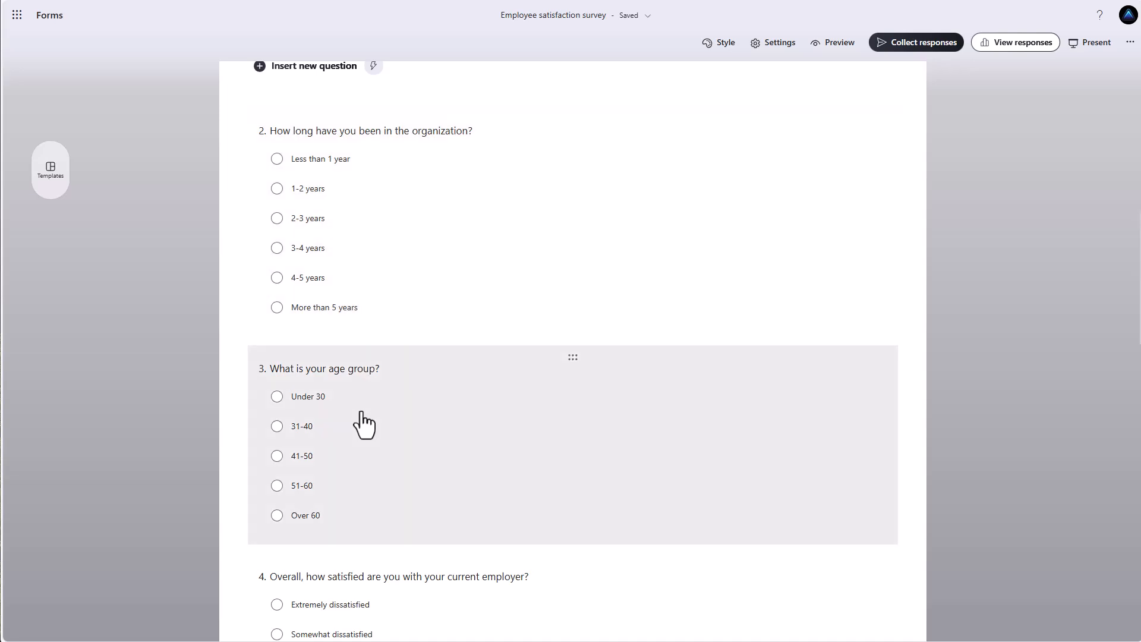
scroll(364, 425, down, 1)
scroll(410, 390, up, 1)
scroll(395, 400, down, 1)
click(615, 325)
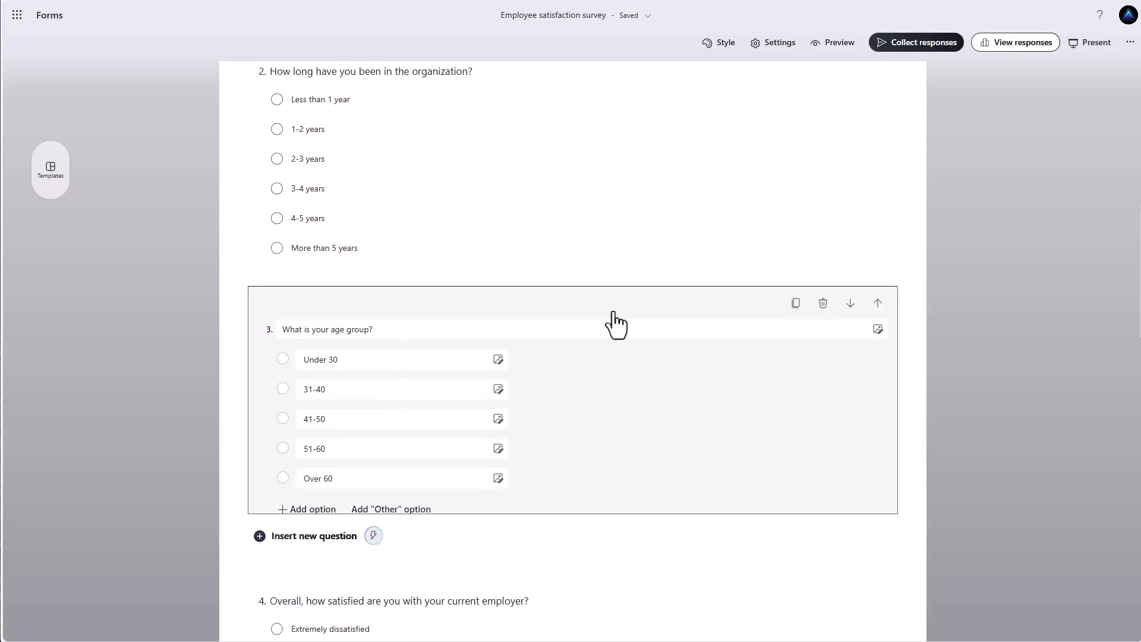
click(823, 305)
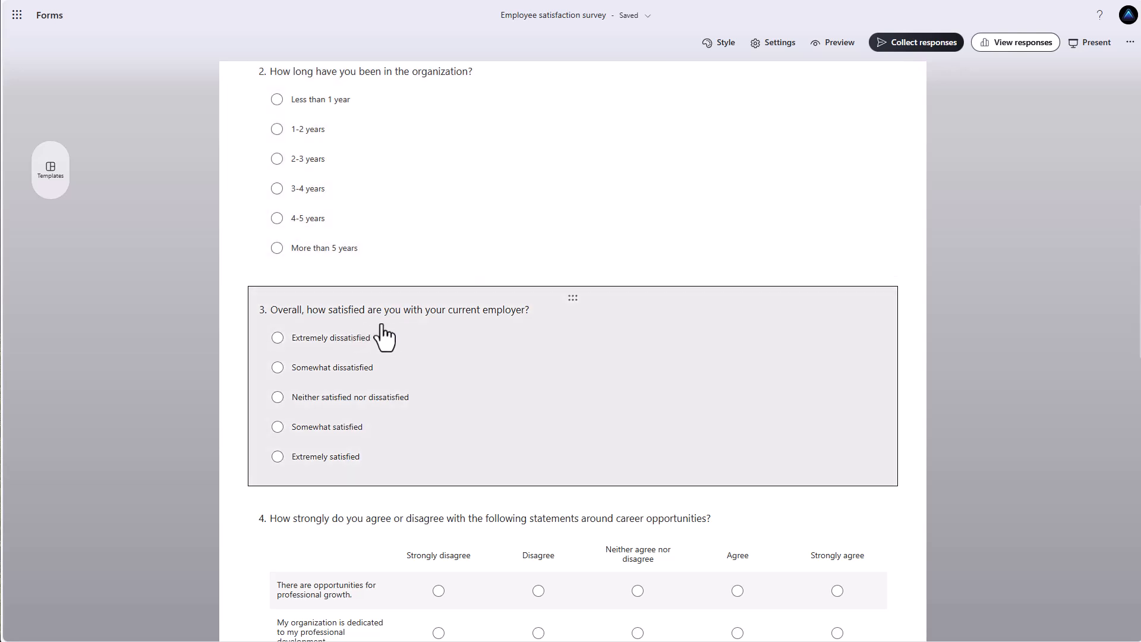
Examine the remaining survey questions, from the overall employer satisfaction question through the agreement tables to the closing feedback question.
scroll(469, 338, down, 3)
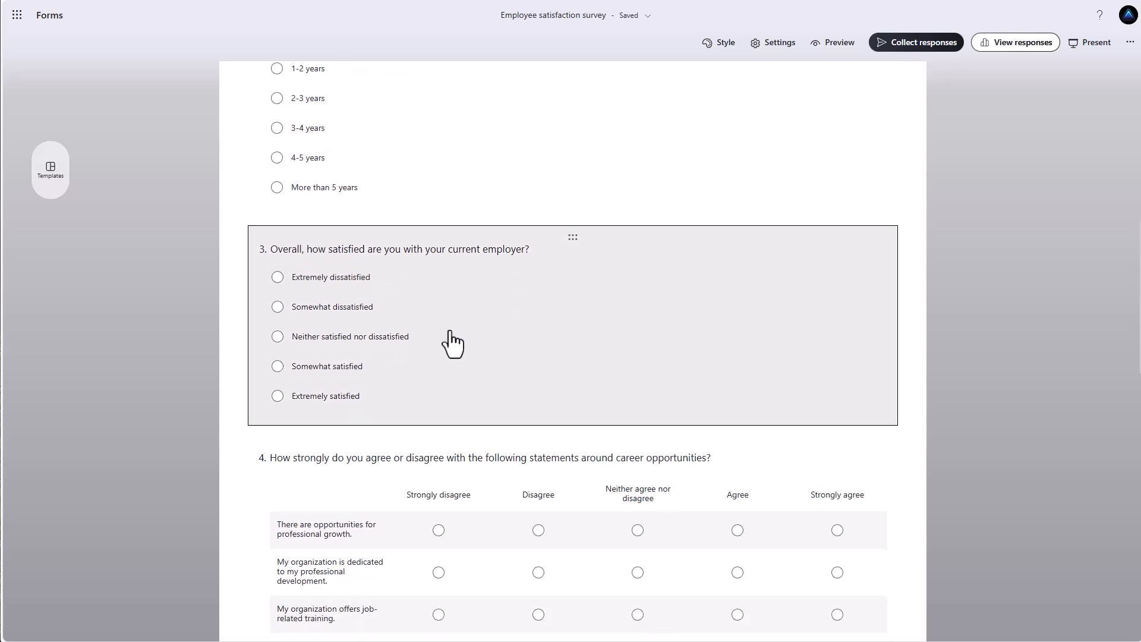
scroll(413, 237, down, 2)
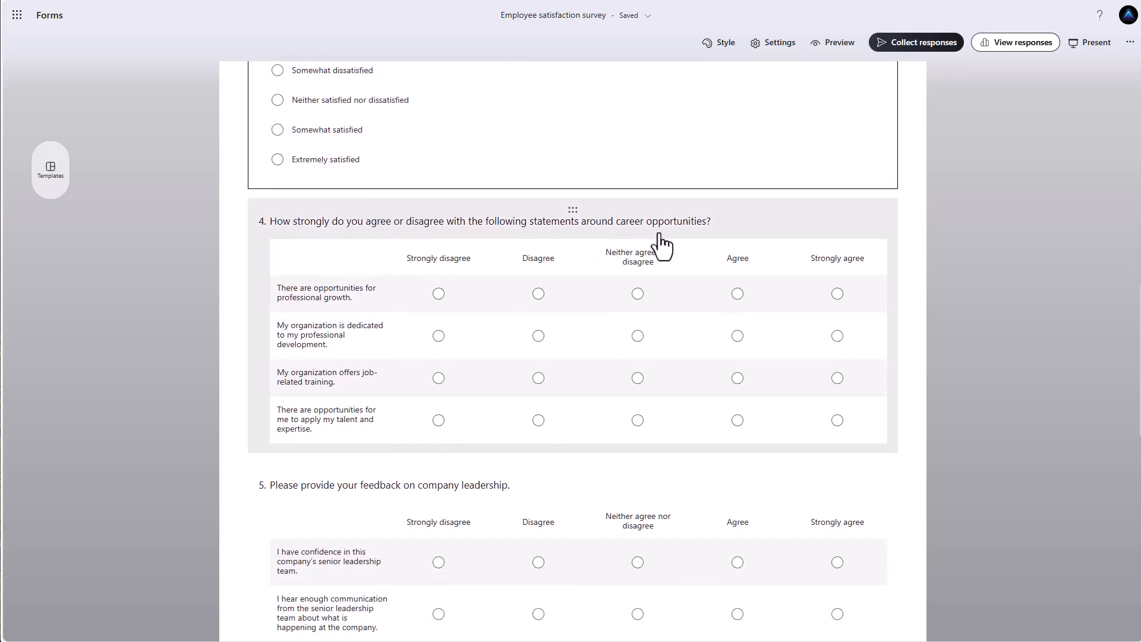
scroll(396, 326, down, 2)
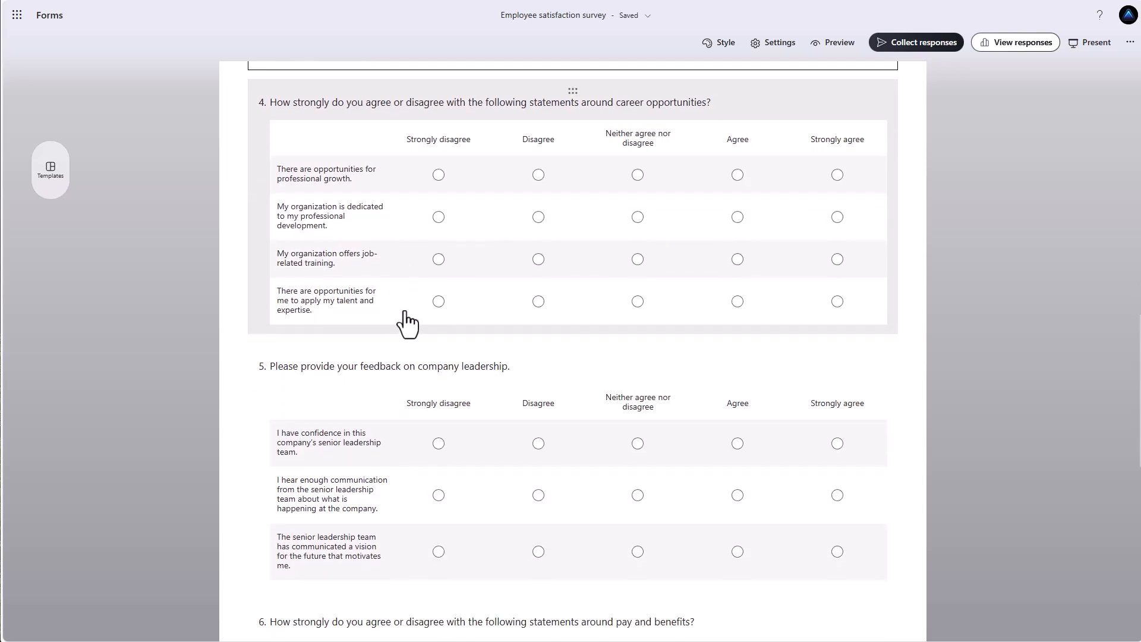
scroll(408, 321, down, 2)
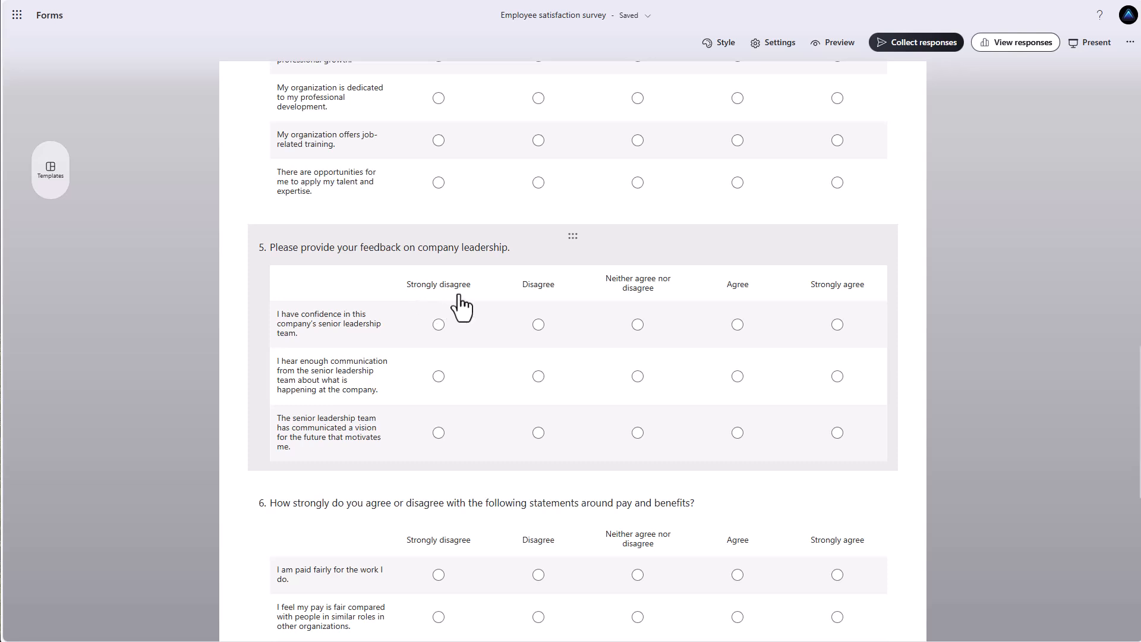
scroll(461, 307, down, 1)
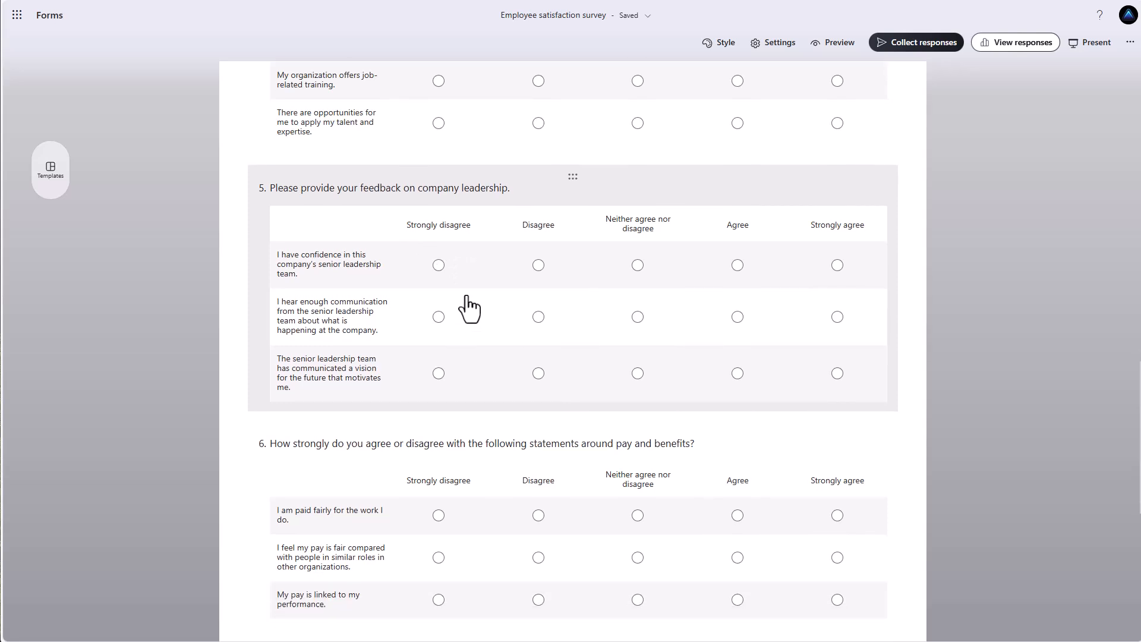
scroll(469, 308, down, 3)
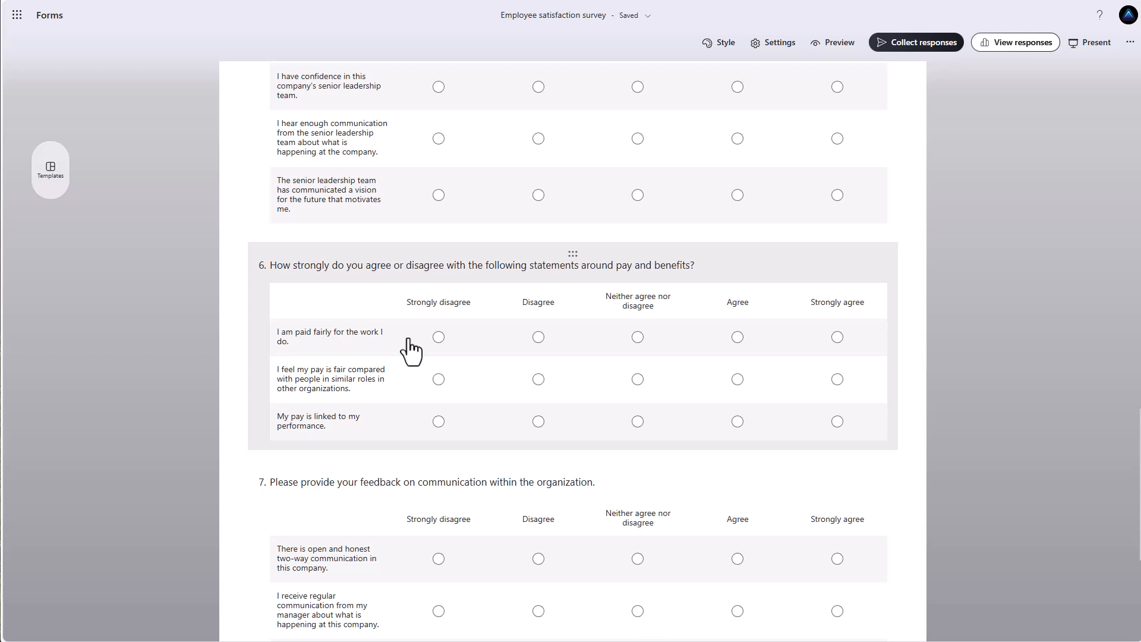
scroll(374, 339, down, 1)
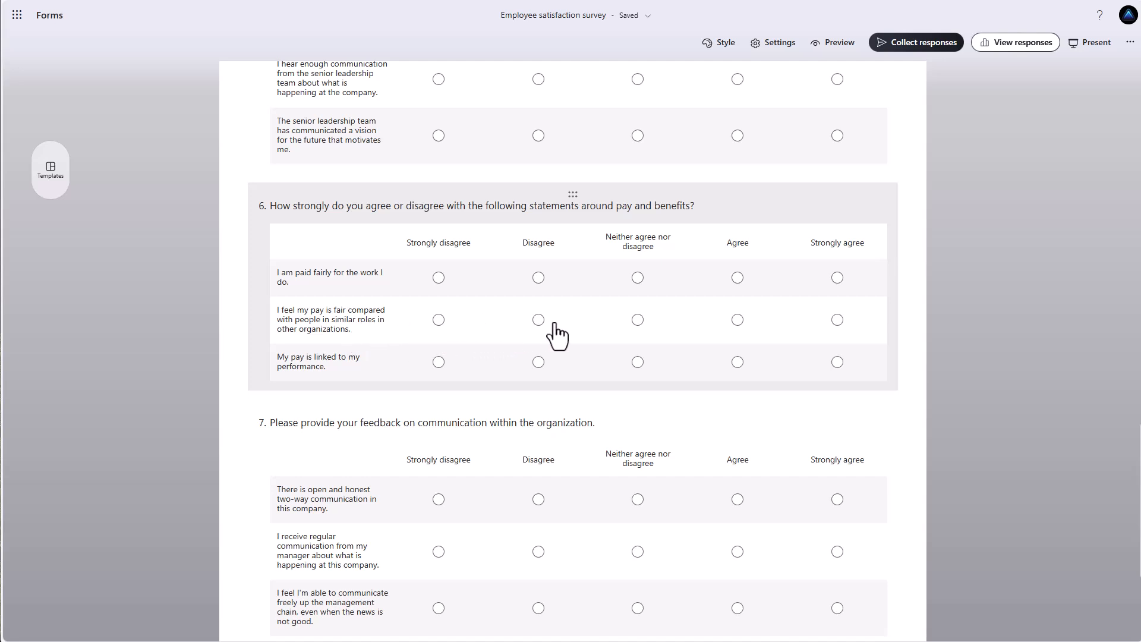
scroll(551, 339, down, 2)
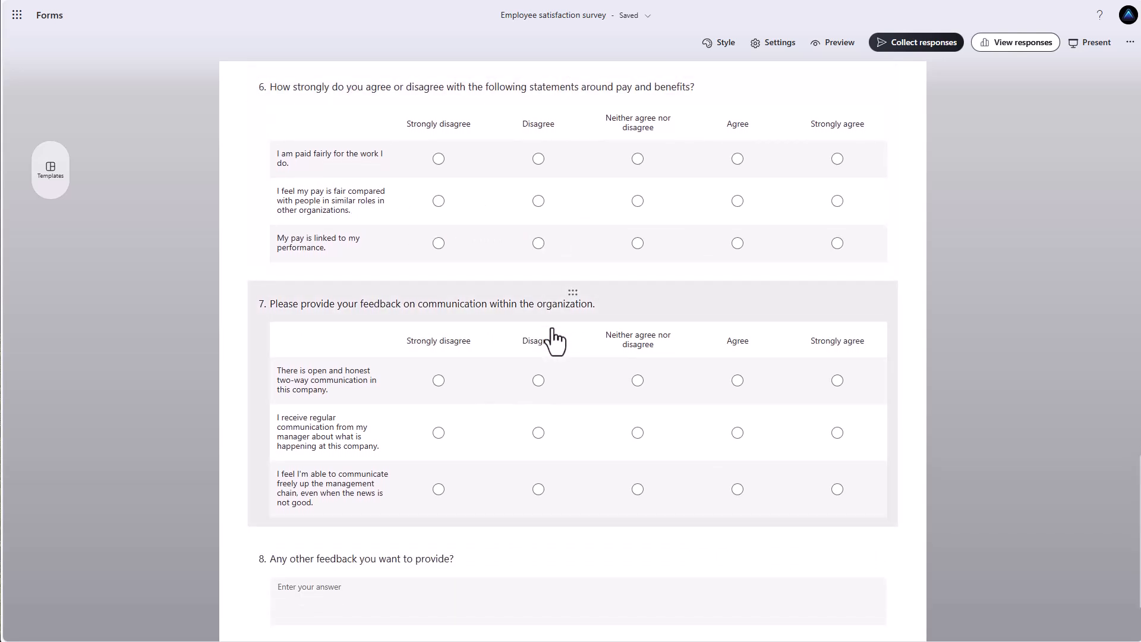
scroll(553, 339, down, 1)
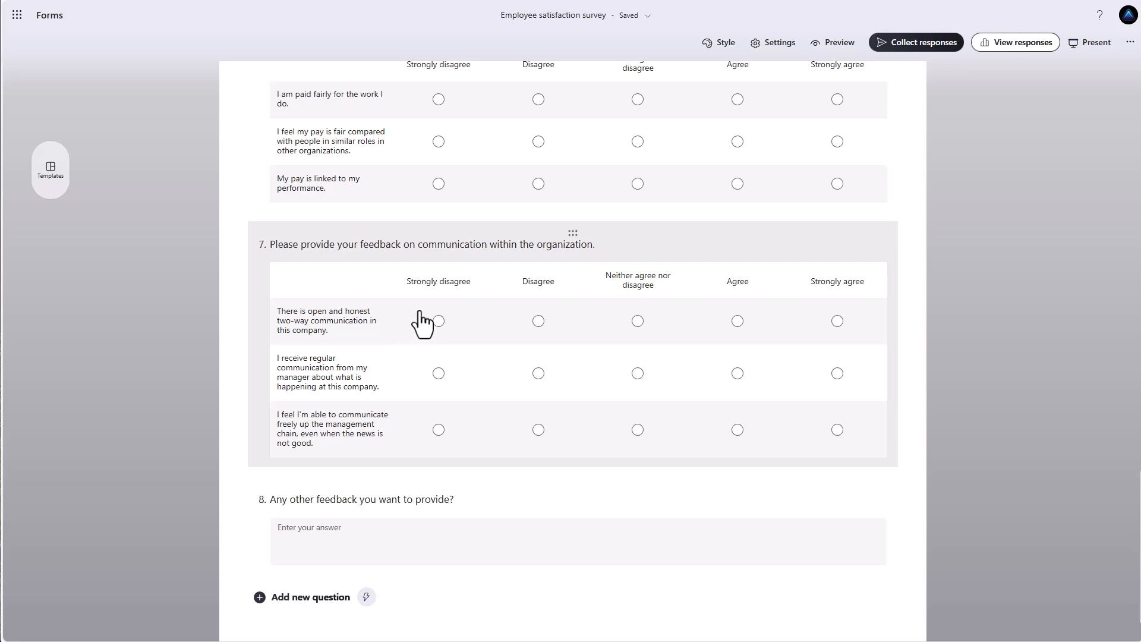
scroll(423, 325, down, 1)
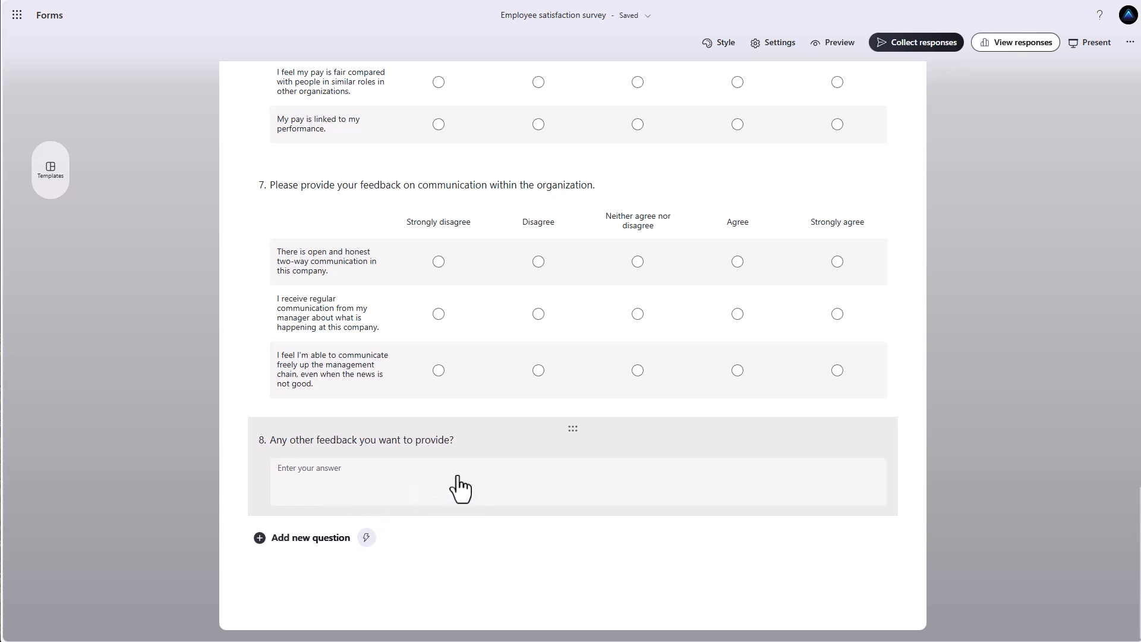
Go through the whole survey once more and open the final "Any other feedback you want to provide?" question to check its answer options.
scroll(556, 443, up, 8)
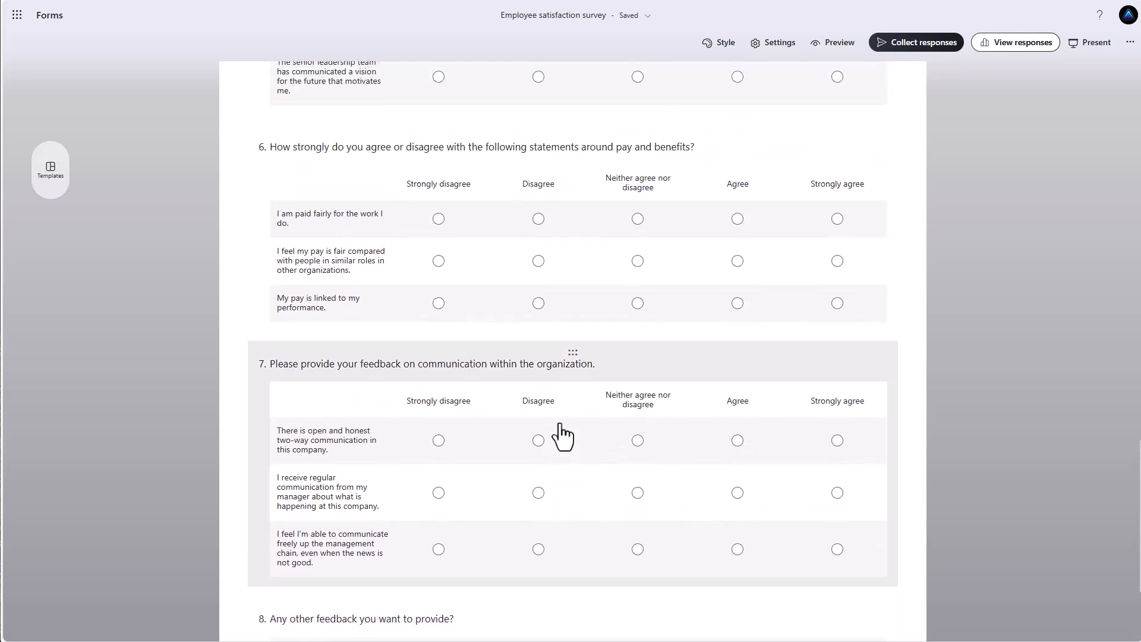
scroll(561, 423, up, 9)
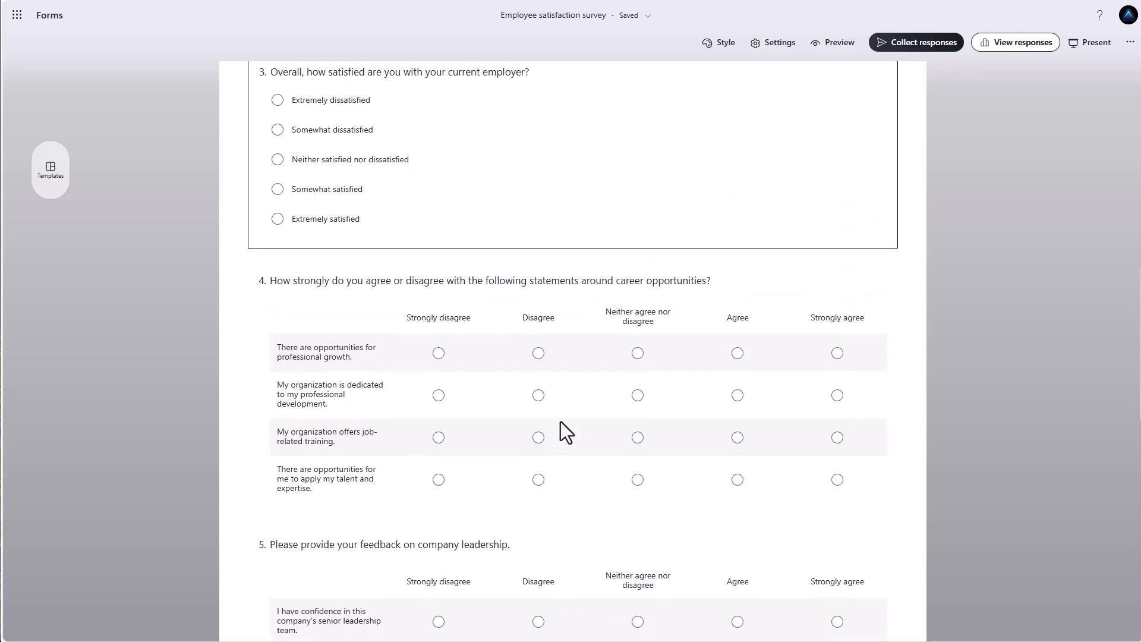
scroll(561, 423, up, 8)
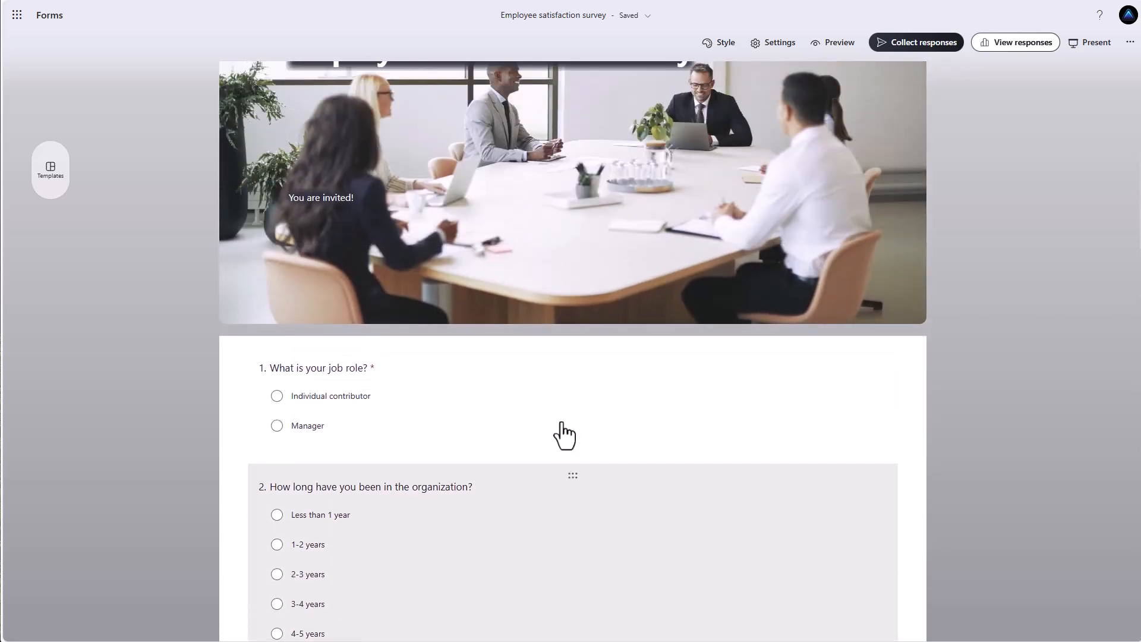
scroll(561, 422, down, 9)
scroll(563, 434, down, 16)
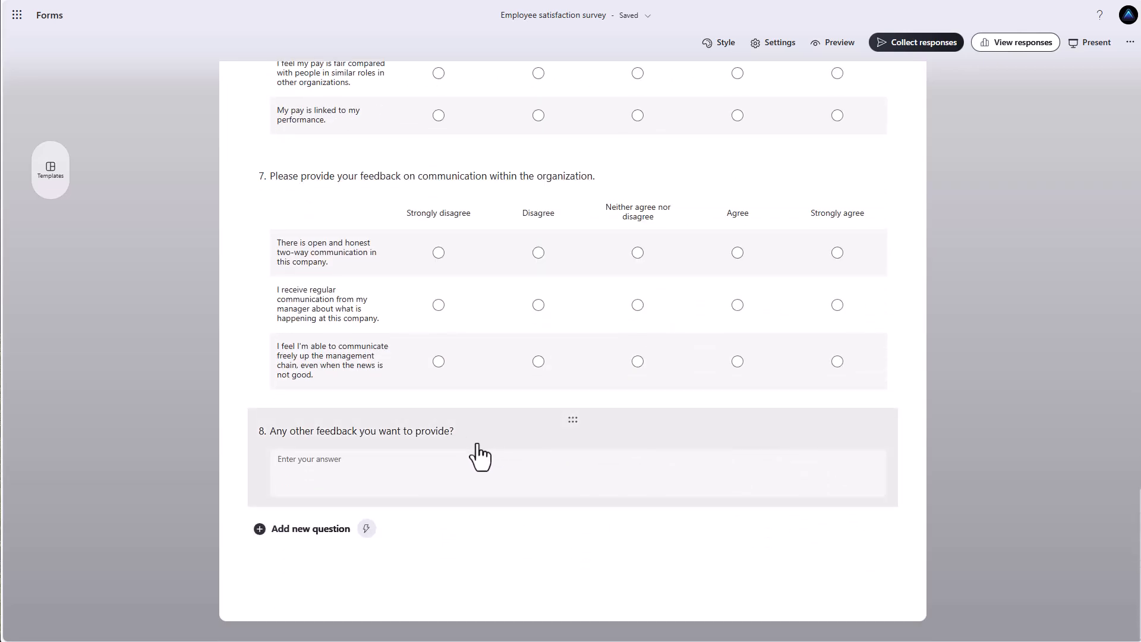
click(485, 468)
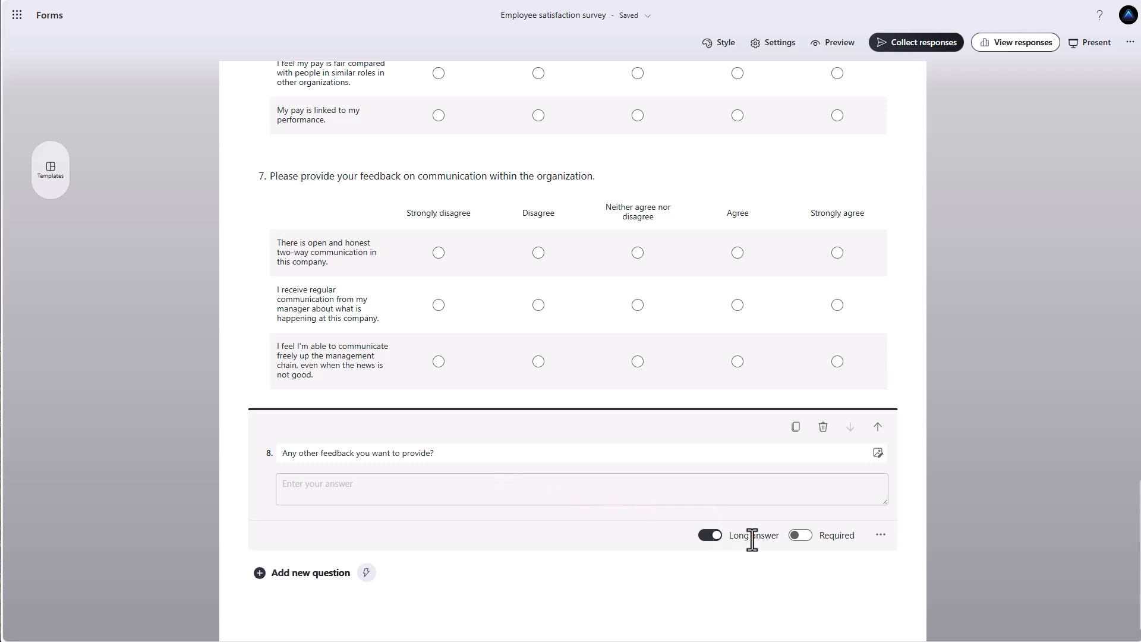
scroll(632, 467, up, 15)
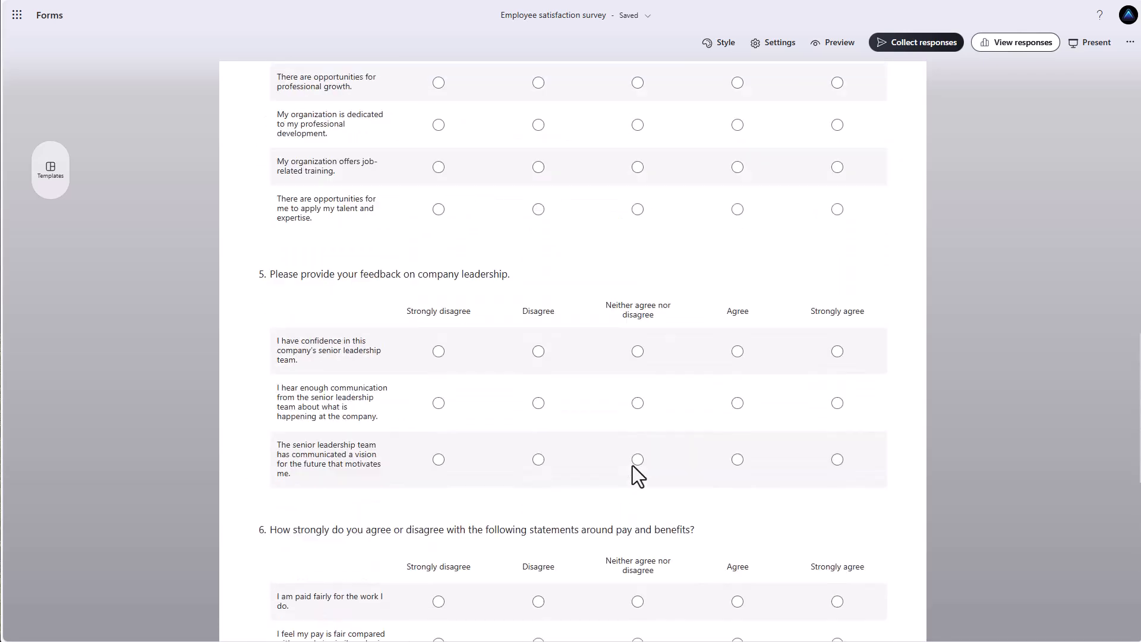
scroll(633, 465, up, 10)
Insert a new section below the job role question and title it "Respondent Information".
scroll(632, 465, down, 3)
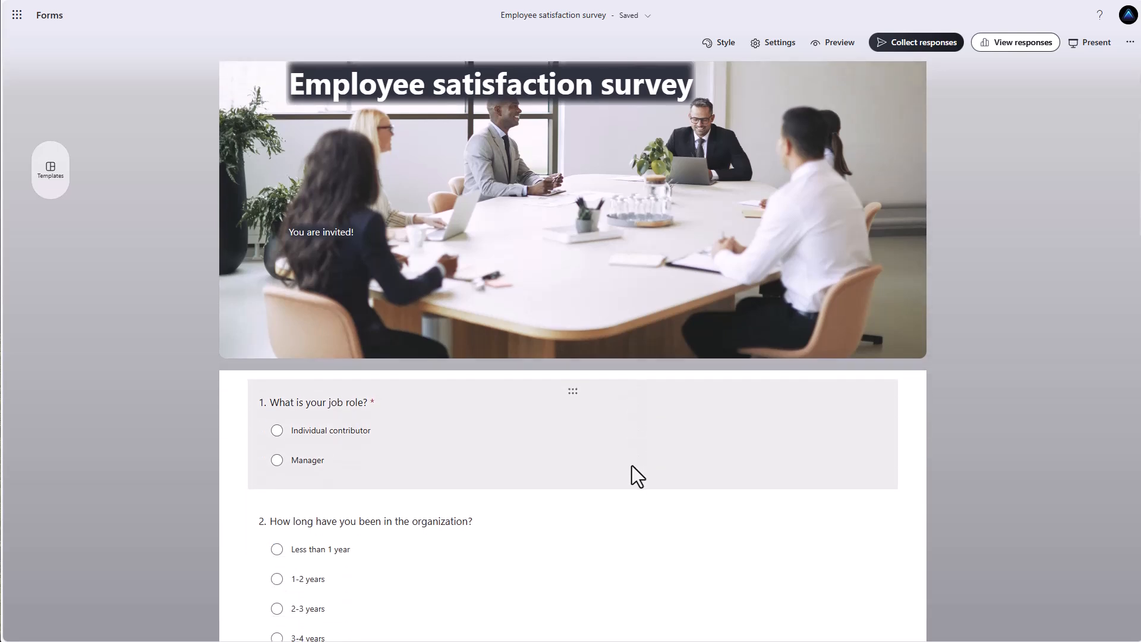
scroll(633, 466, down, 2)
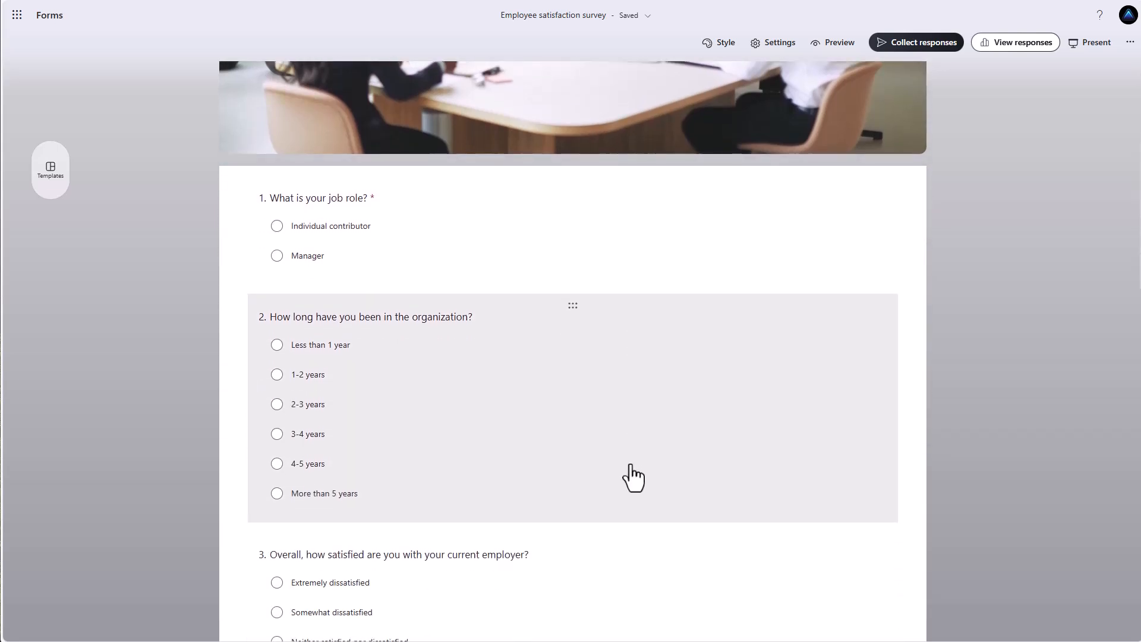
click(573, 275)
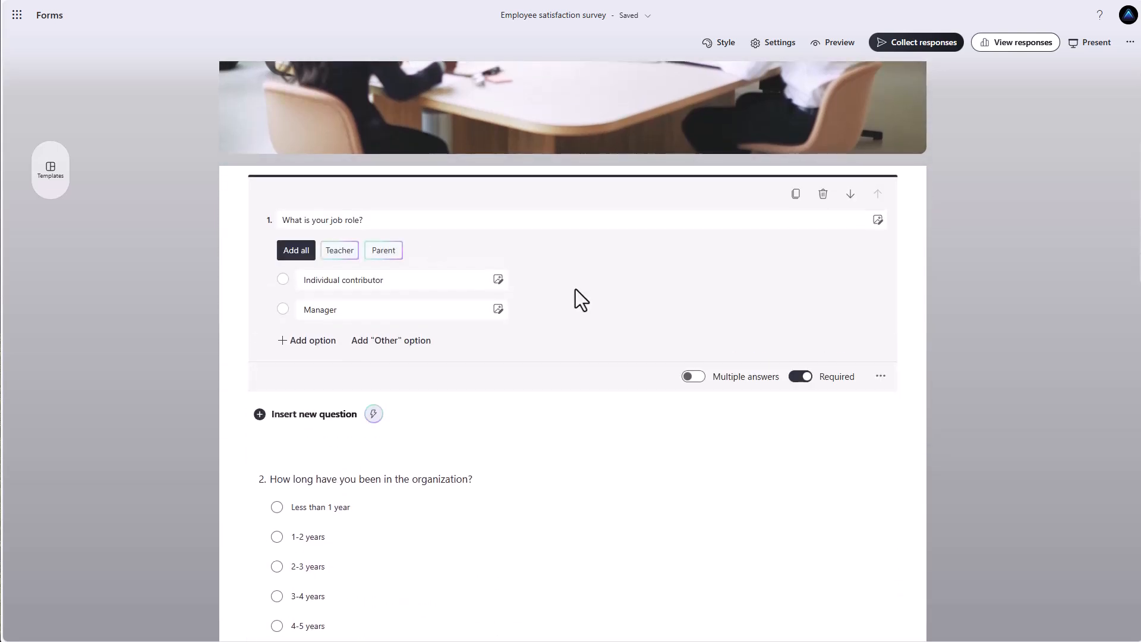
click(301, 419)
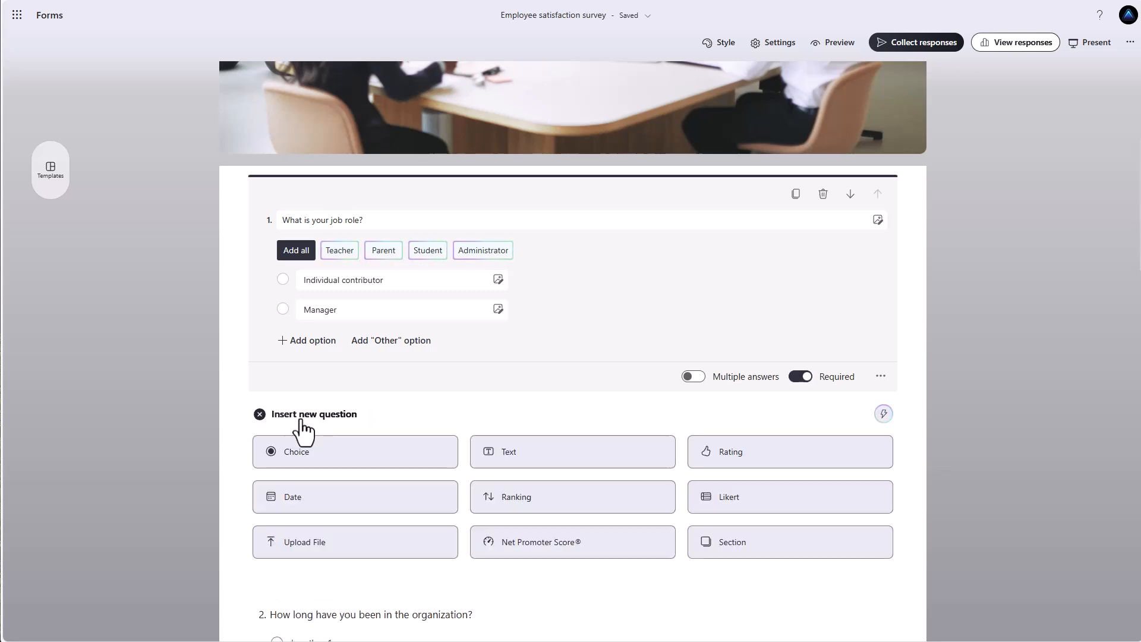
click(752, 553)
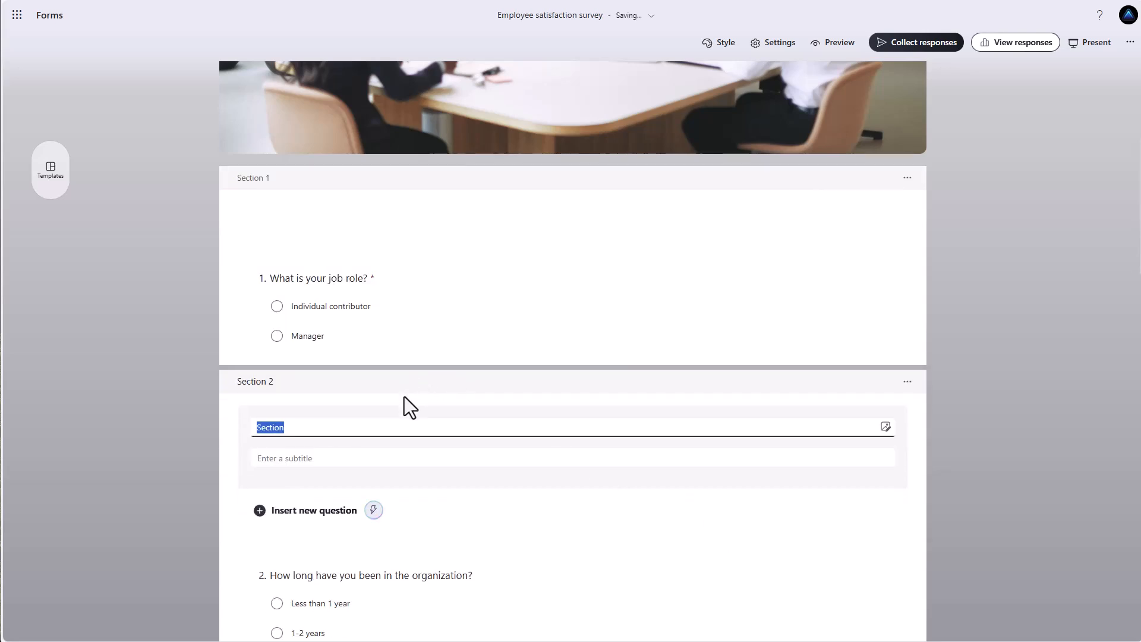
double_click(301, 429)
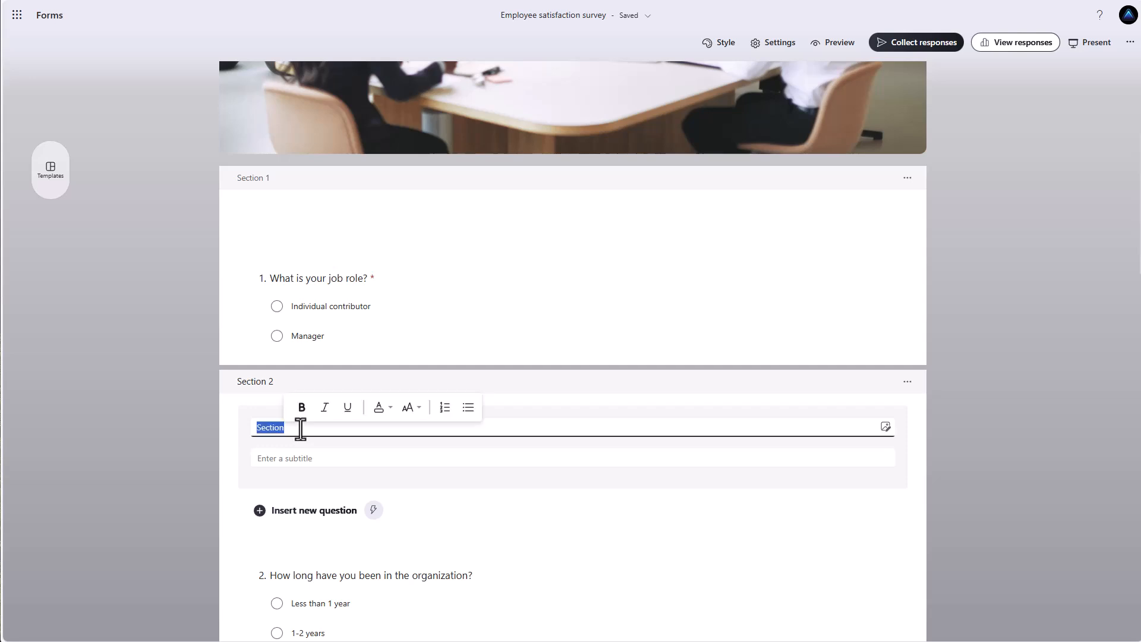
text(Responden)
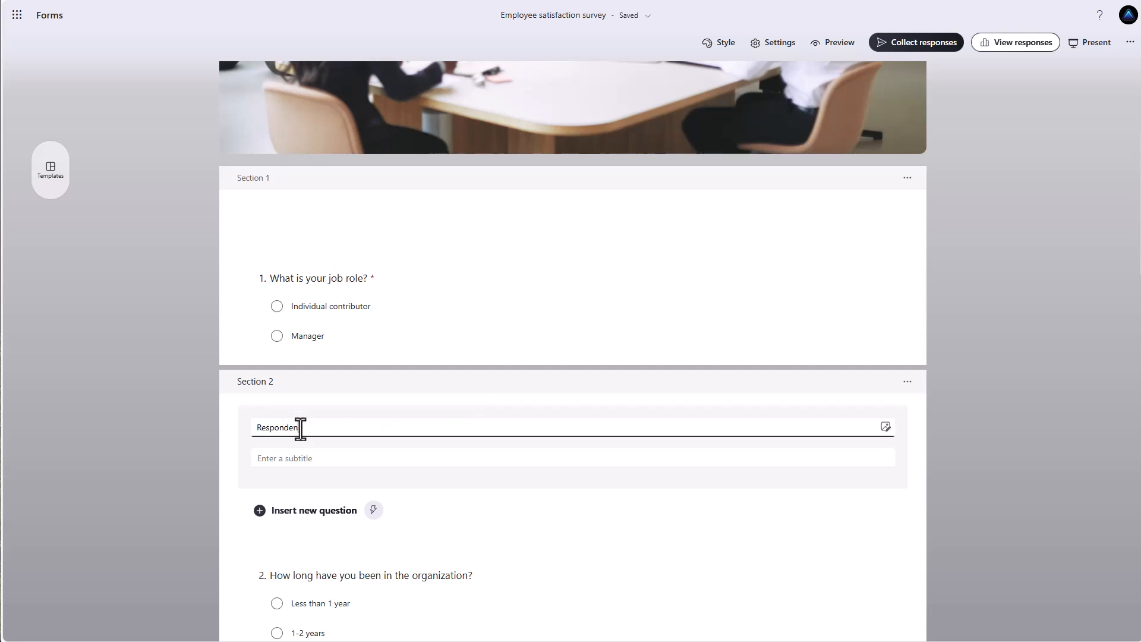
text(t Information)
click(519, 399)
click(509, 421)
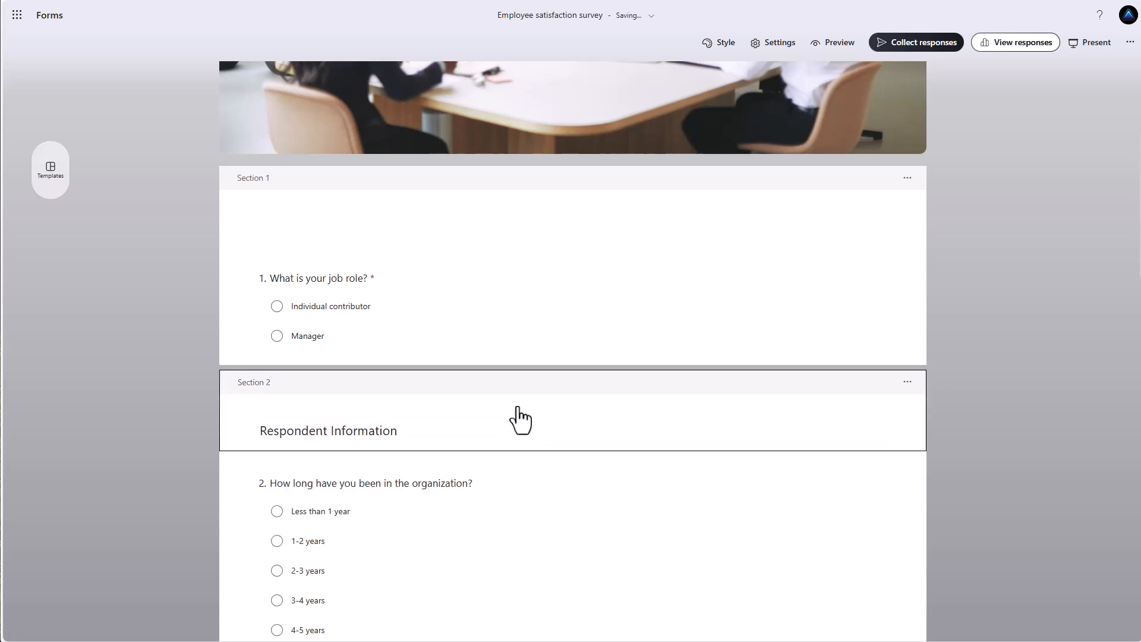
Move the job role question into the Respondent Information section and remove the empty first section.
click(519, 408)
click(578, 366)
drag(575, 345, 577, 319)
click(911, 180)
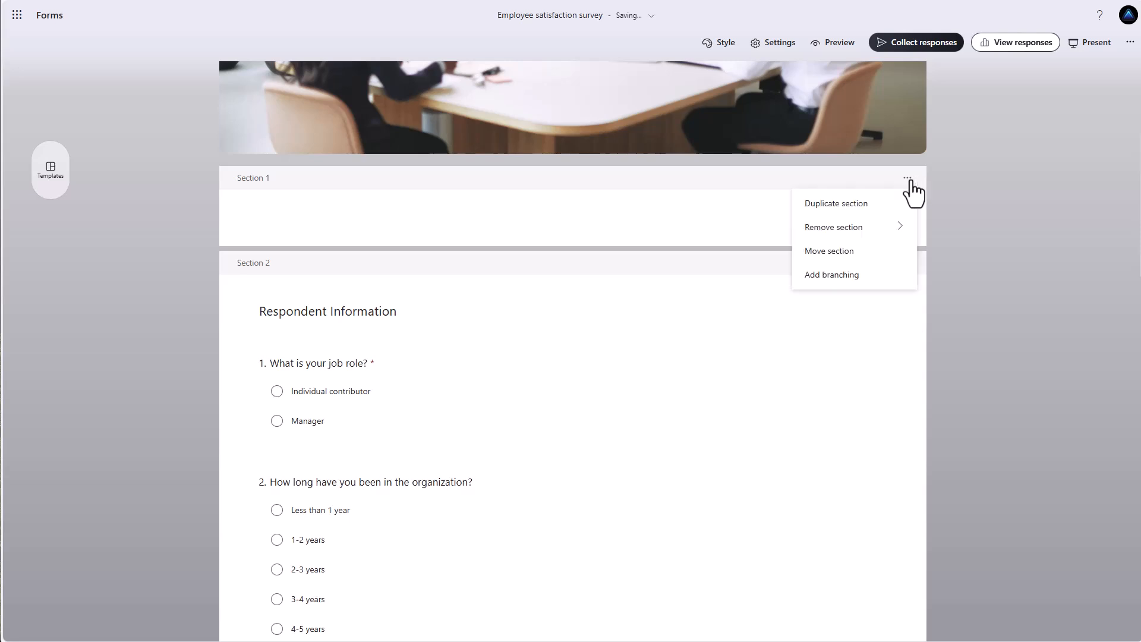
mouse_move(885, 230)
click(695, 202)
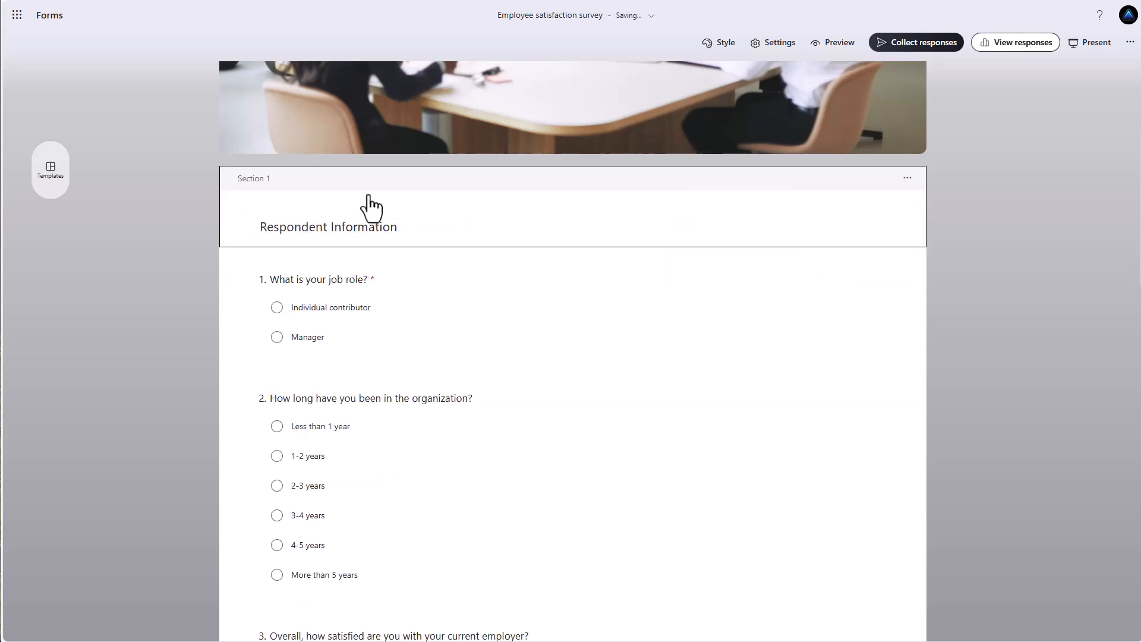
Move the job role question below the "How long have you been in the organization?" question.
scroll(357, 253, down, 1)
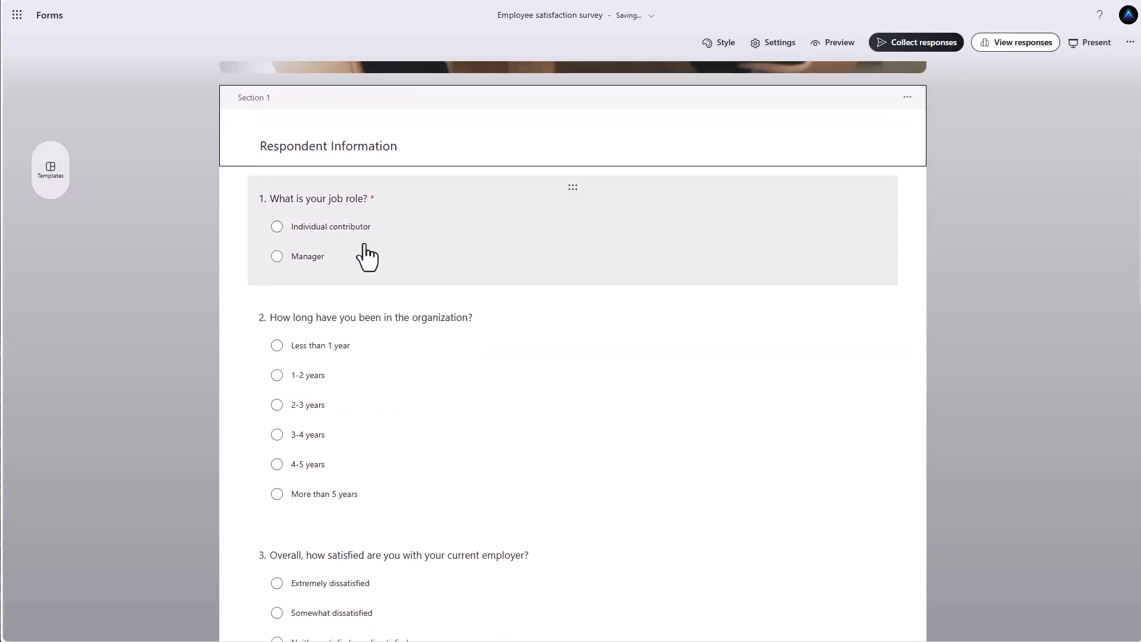
scroll(367, 257, down, 3)
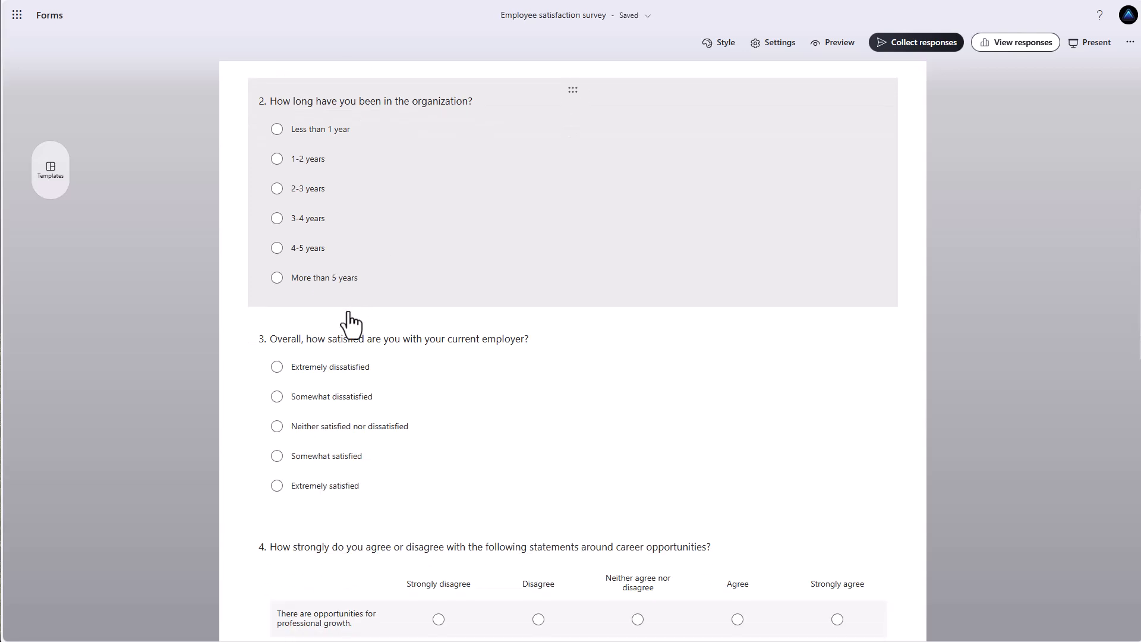
scroll(396, 321, down, 1)
scroll(455, 312, down, 1)
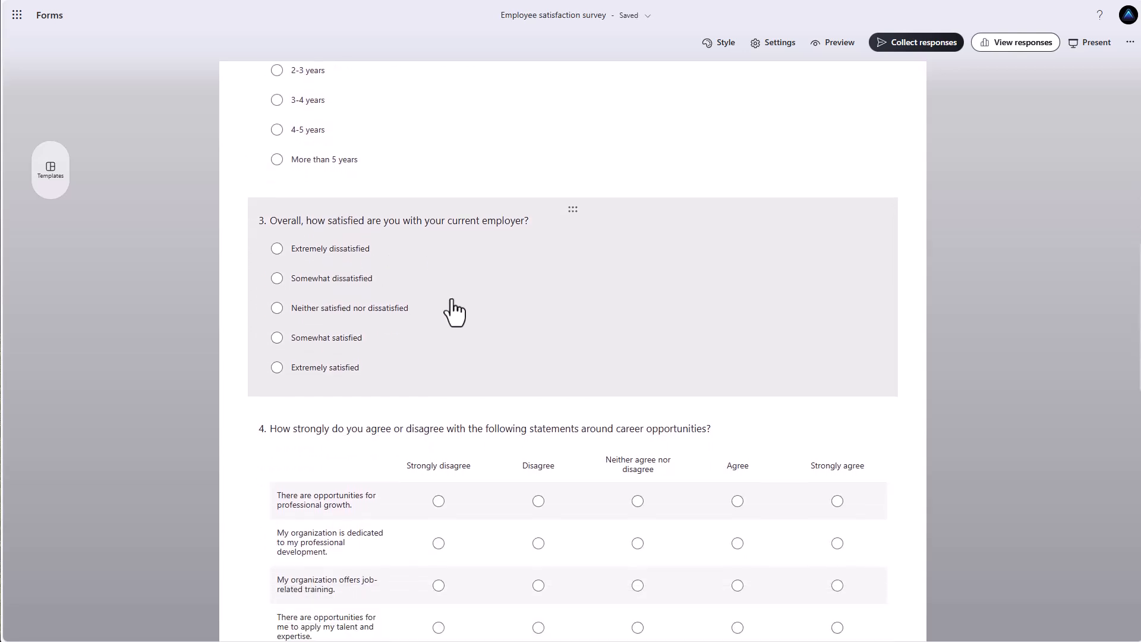
scroll(452, 310, up, 5)
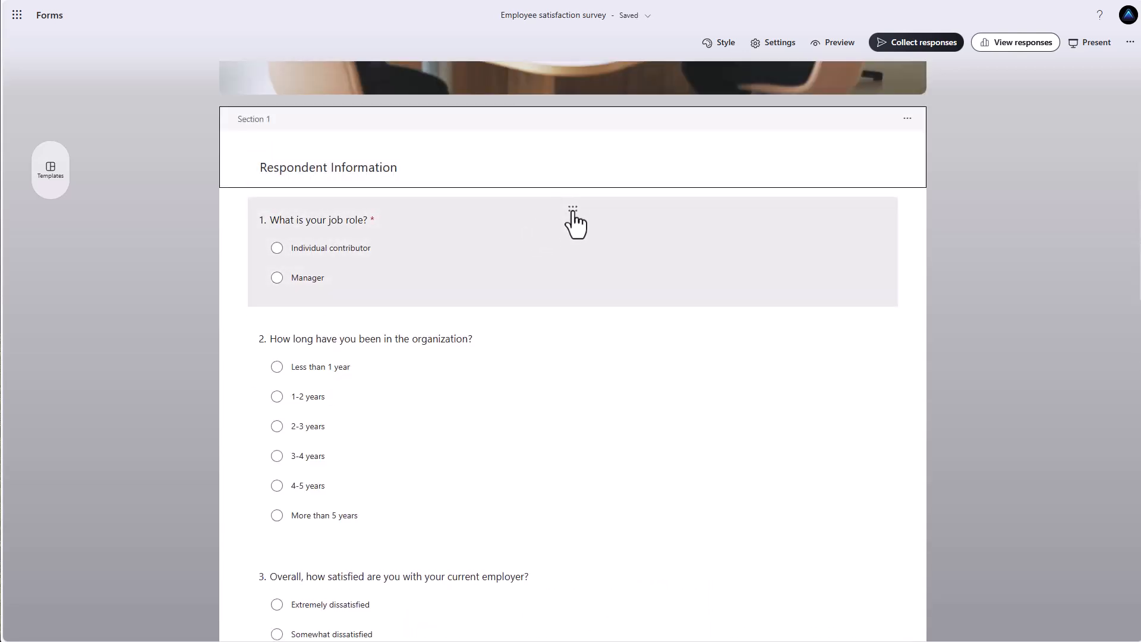
drag(573, 208, 579, 262)
scroll(357, 260, up, 1)
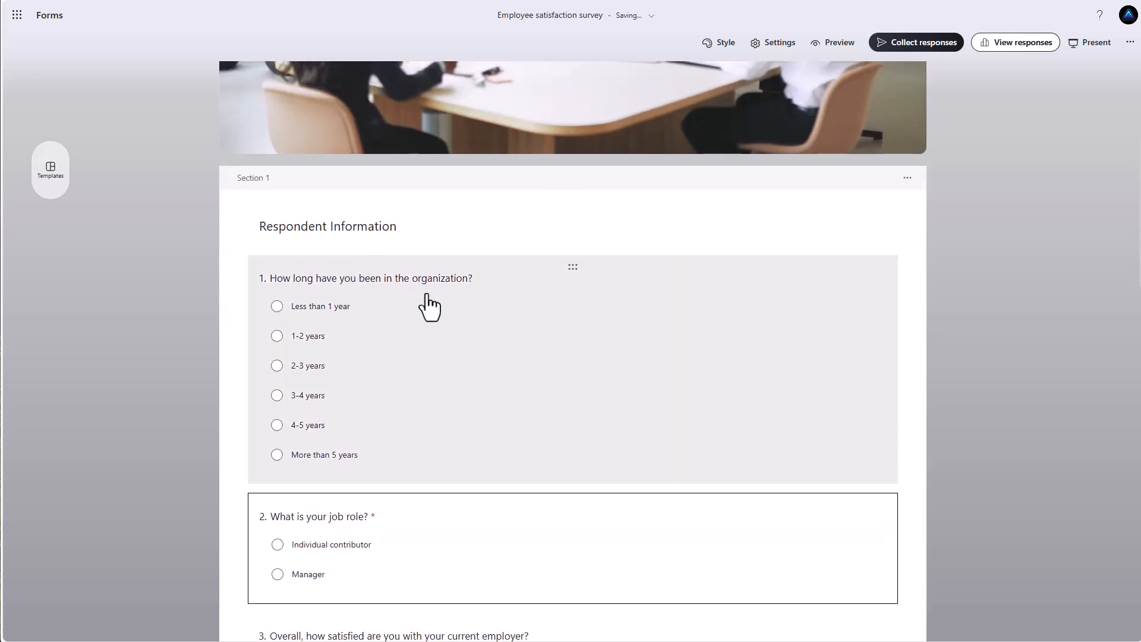
Insert a required Likert question below the job role question, with three statements about organizational support for success as a manager.
scroll(462, 321, down, 3)
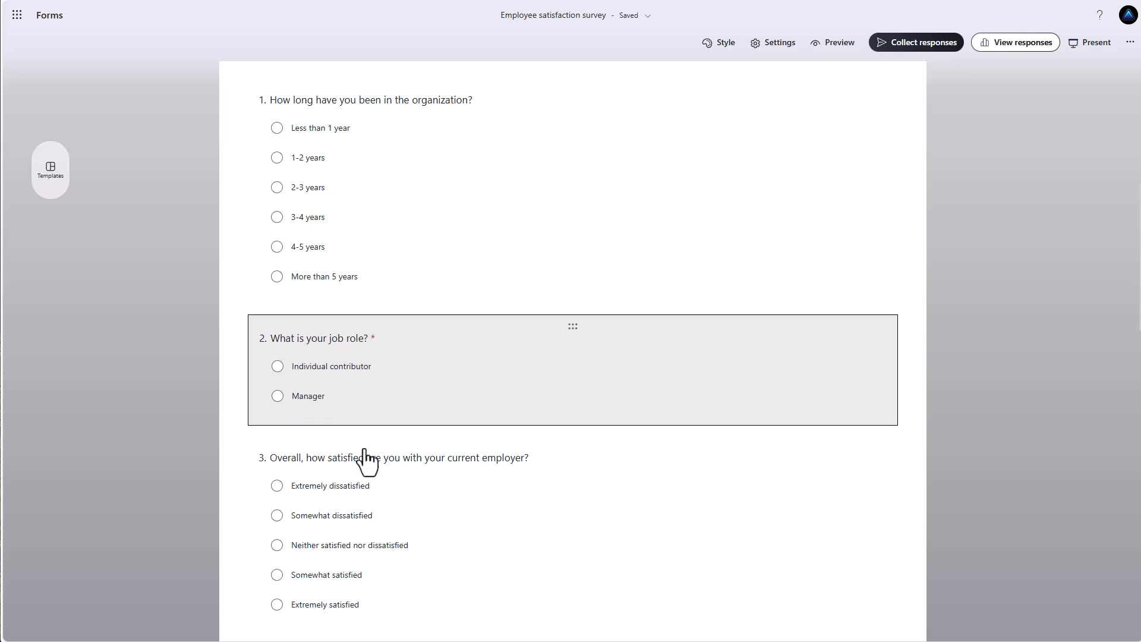
scroll(374, 466, down, 5)
scroll(387, 476, up, 5)
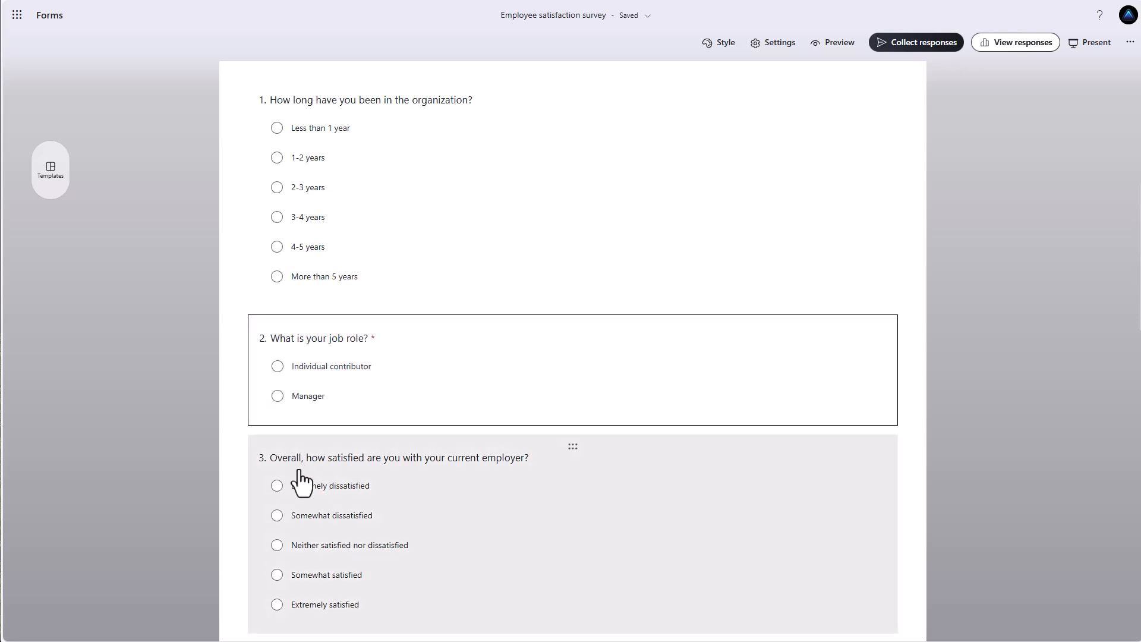
click(528, 423)
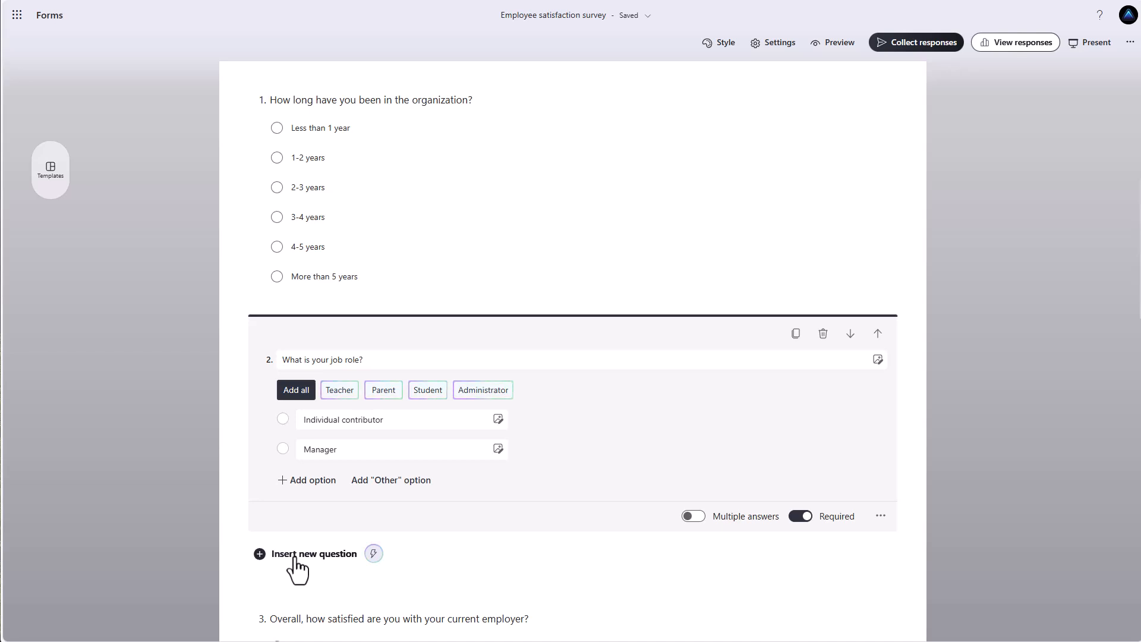
click(296, 556)
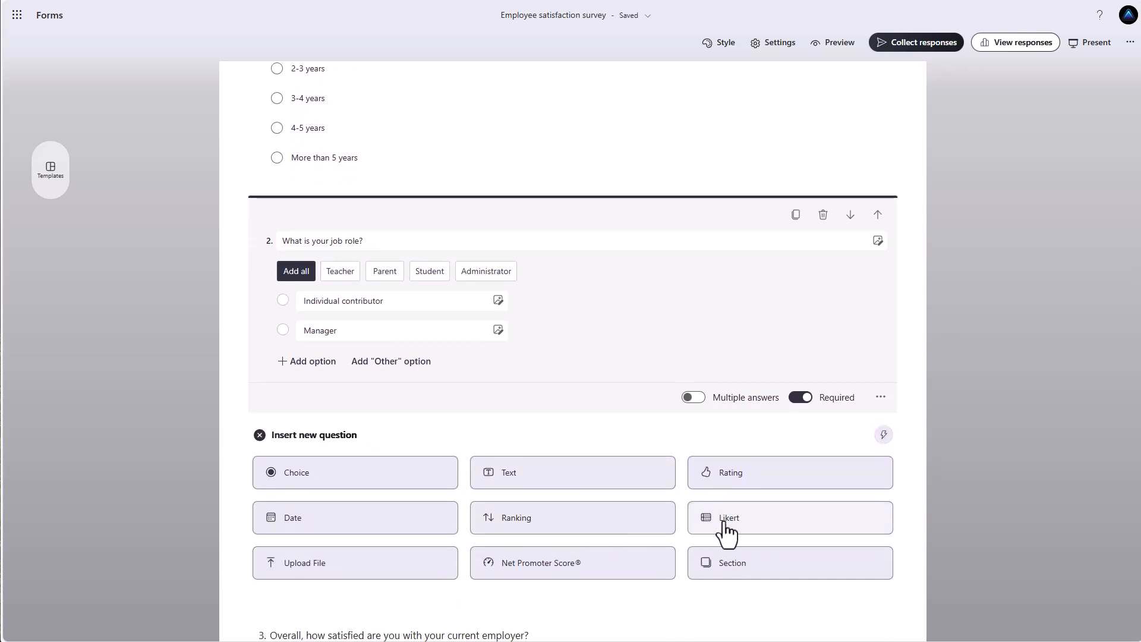
click(725, 525)
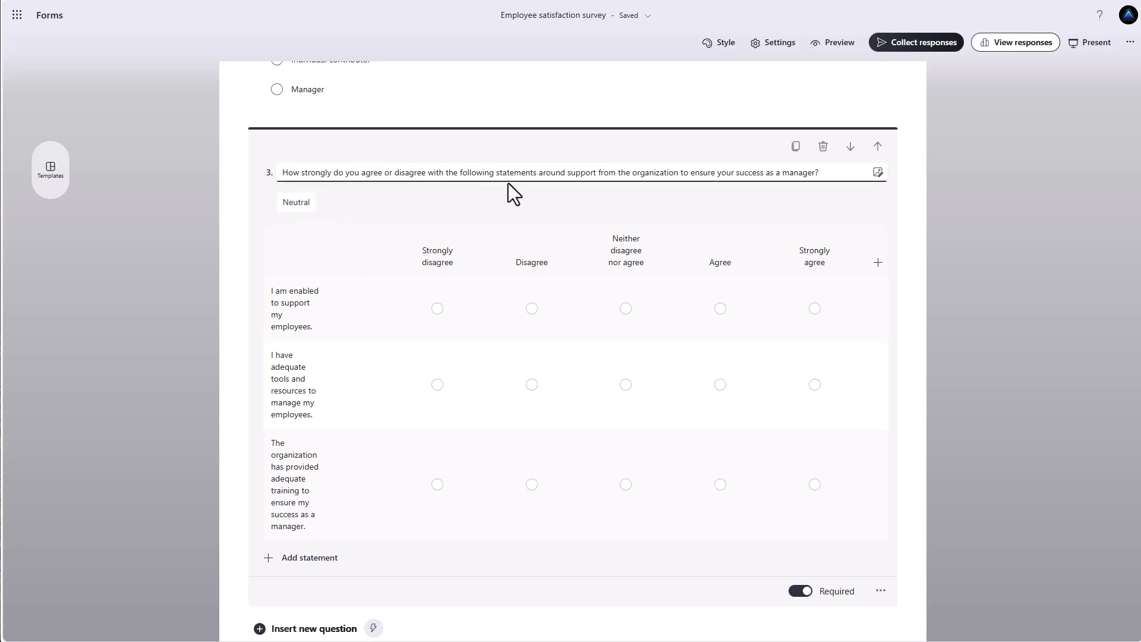
Review the new manager support Likert question and open the branching options from it.
scroll(732, 317, down, 1)
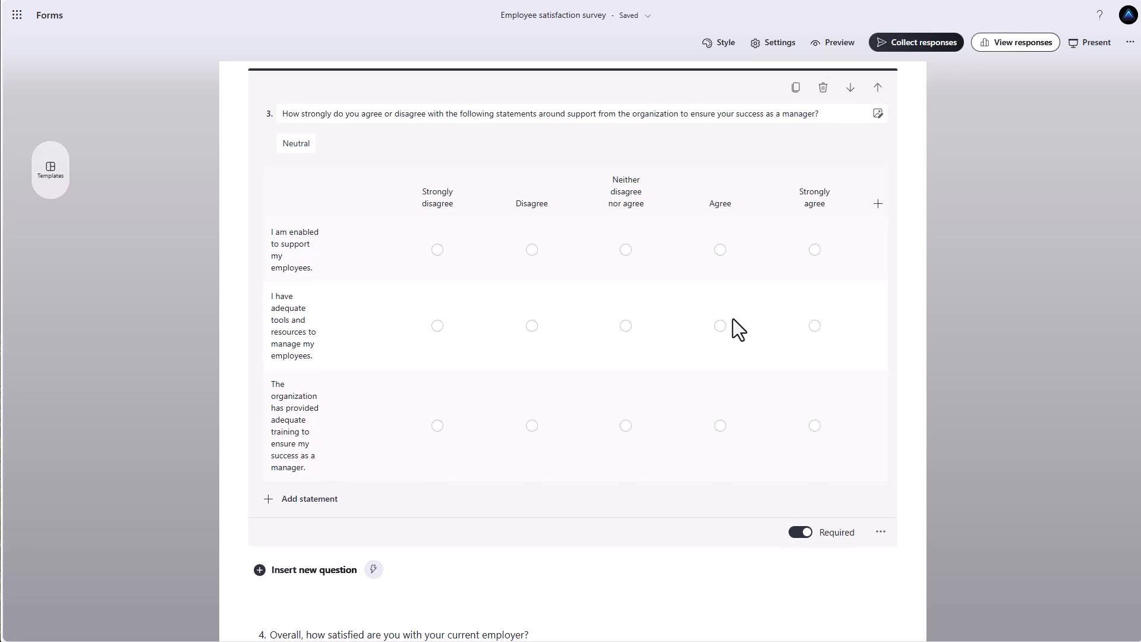
scroll(733, 318, up, 2)
scroll(714, 323, down, 1)
scroll(630, 276, up, 1)
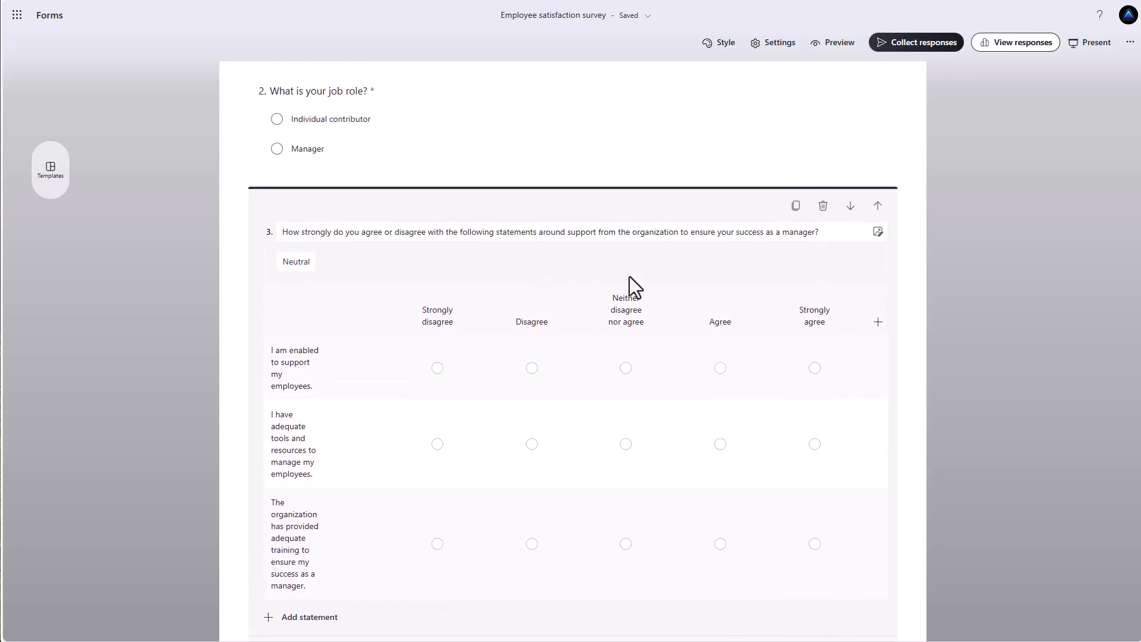
scroll(370, 205, up, 1)
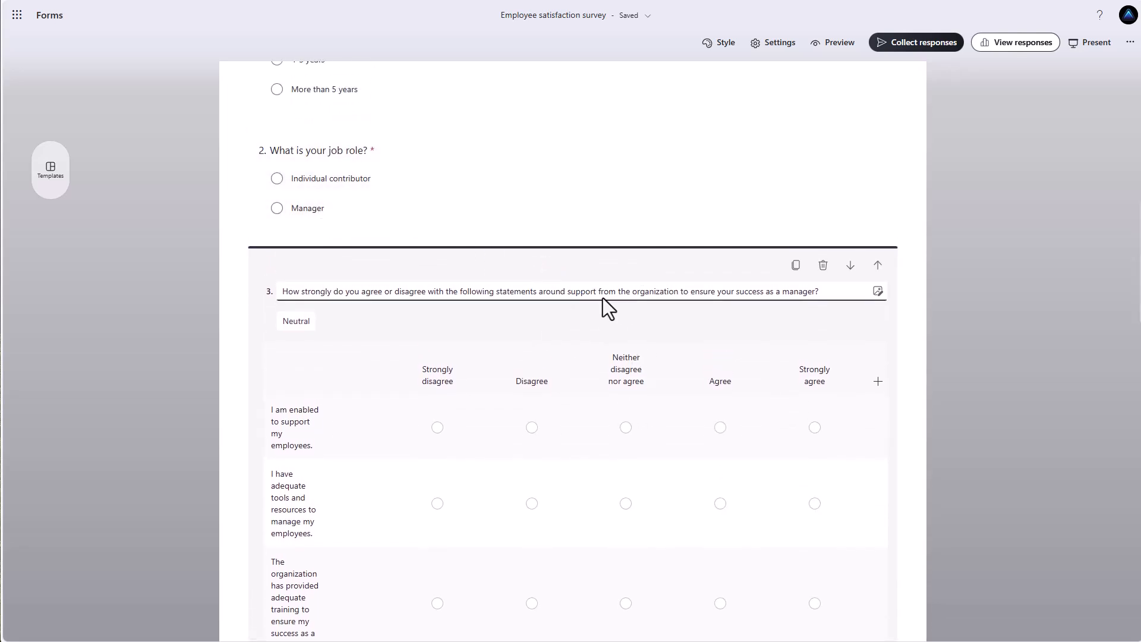
scroll(693, 280, down, 3)
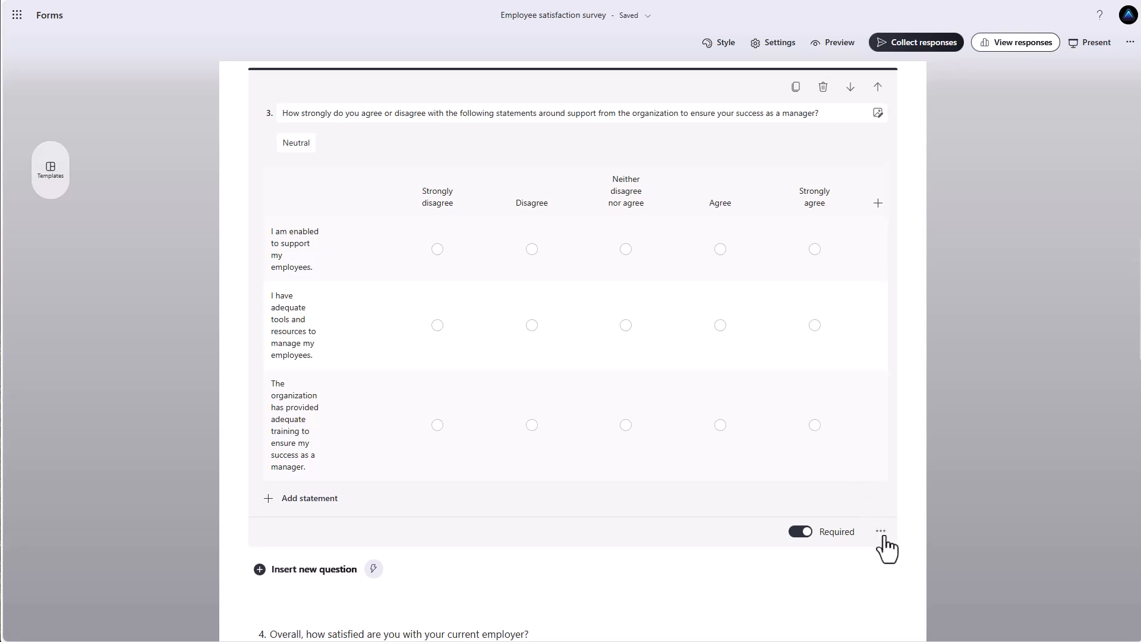
click(882, 534)
click(899, 578)
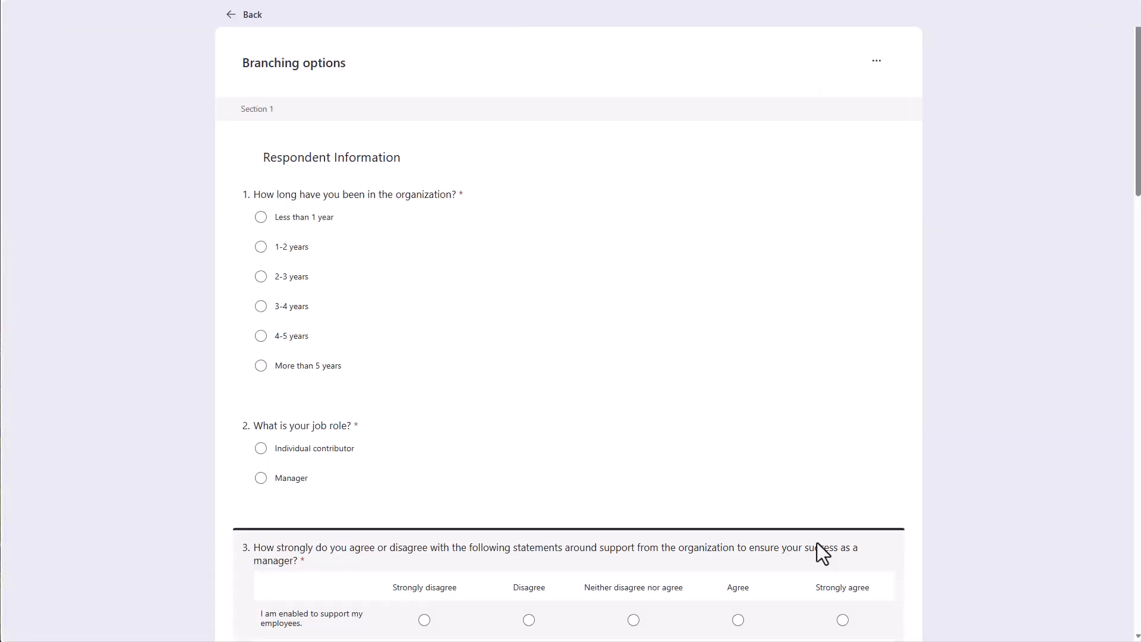
Branch the job role question so Individual contributor goes to question 4 on overall satisfaction and Manager goes to question 3.
scroll(546, 499, down, 5)
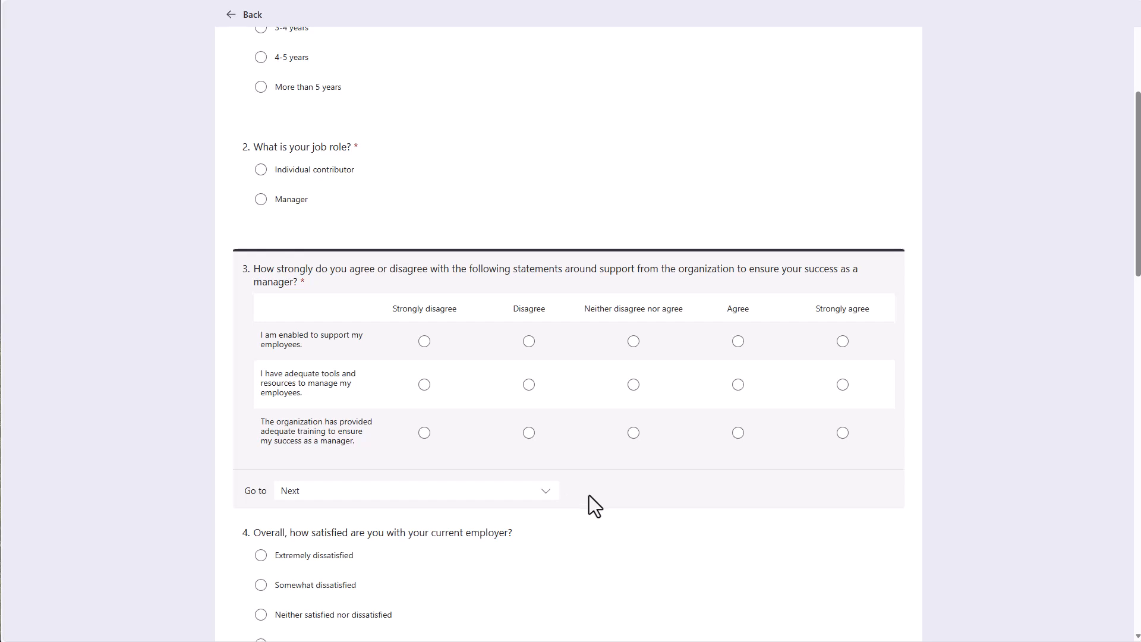
scroll(590, 494, up, 1)
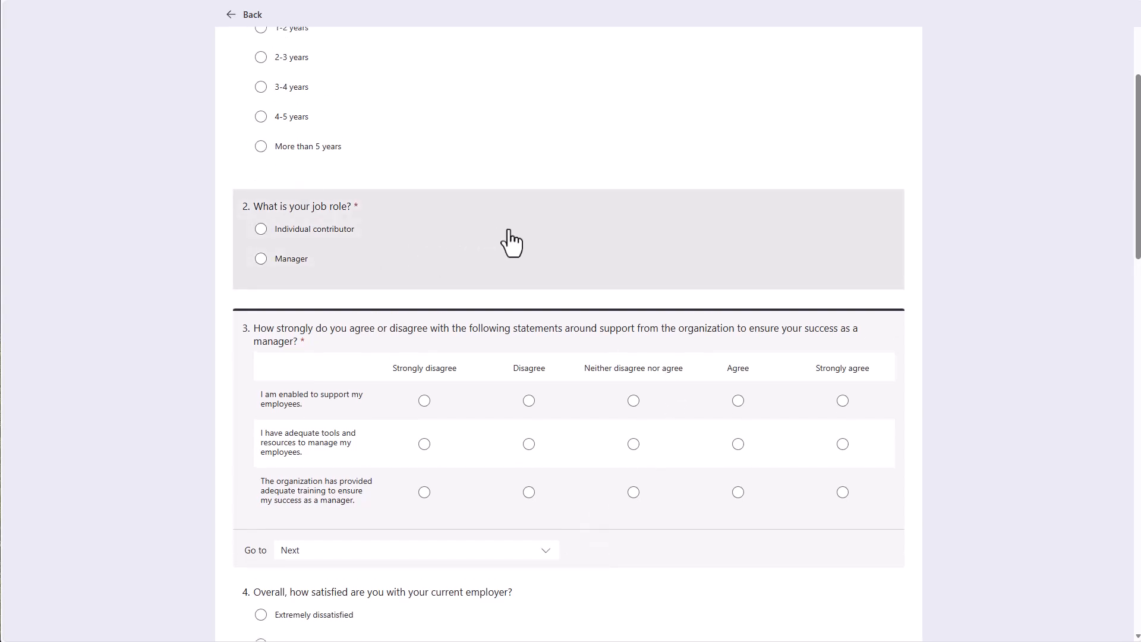
click(562, 242)
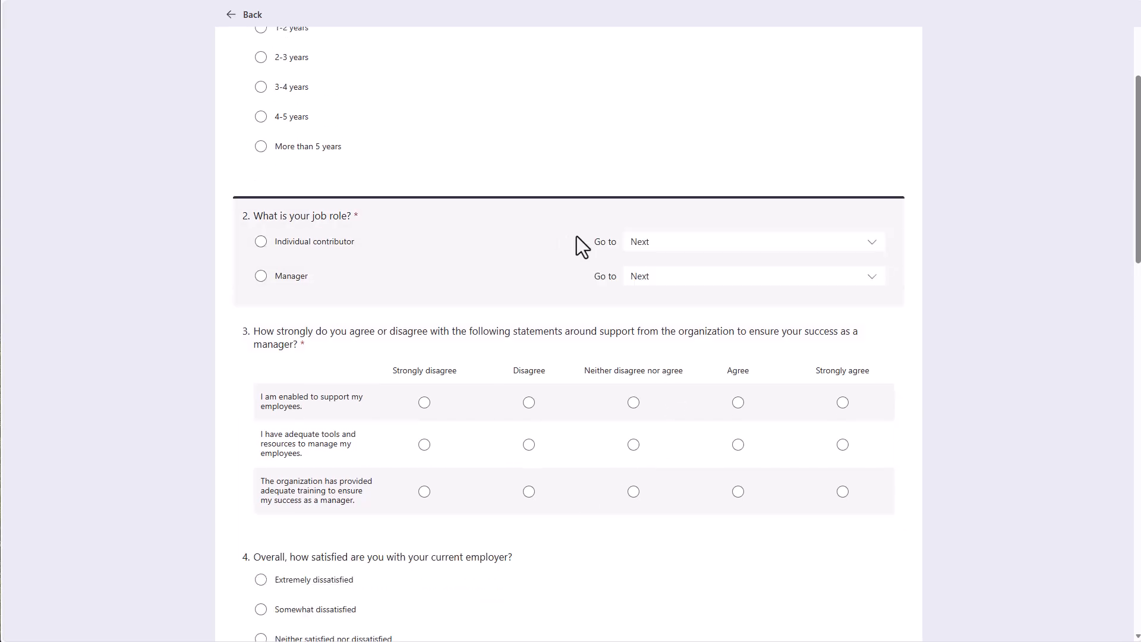
click(771, 256)
scroll(742, 376, down, 1)
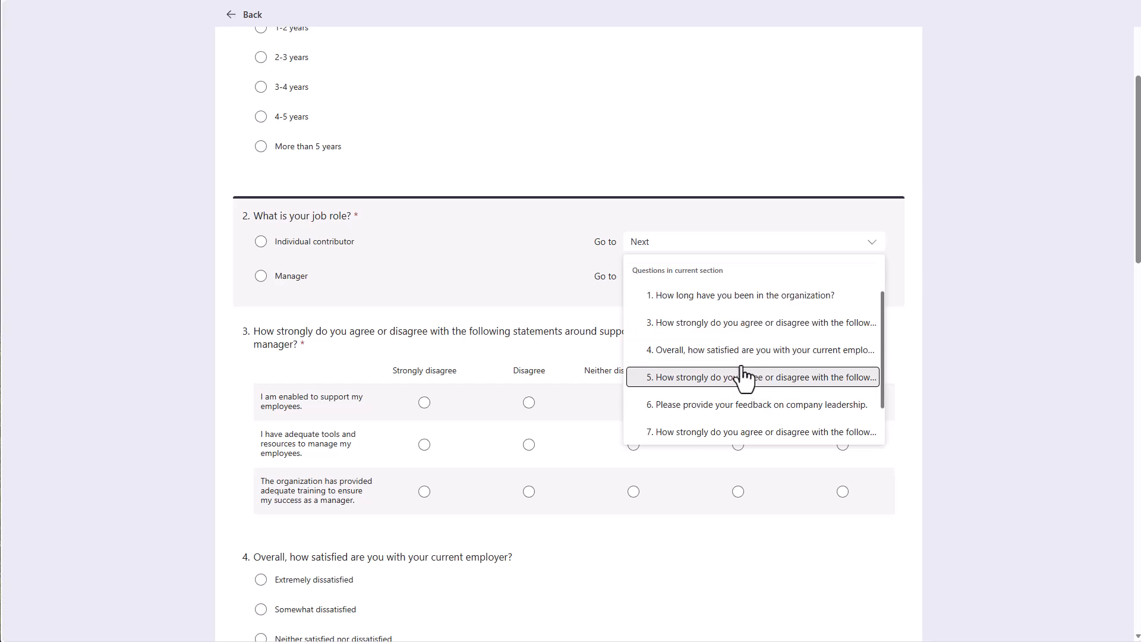
click(751, 352)
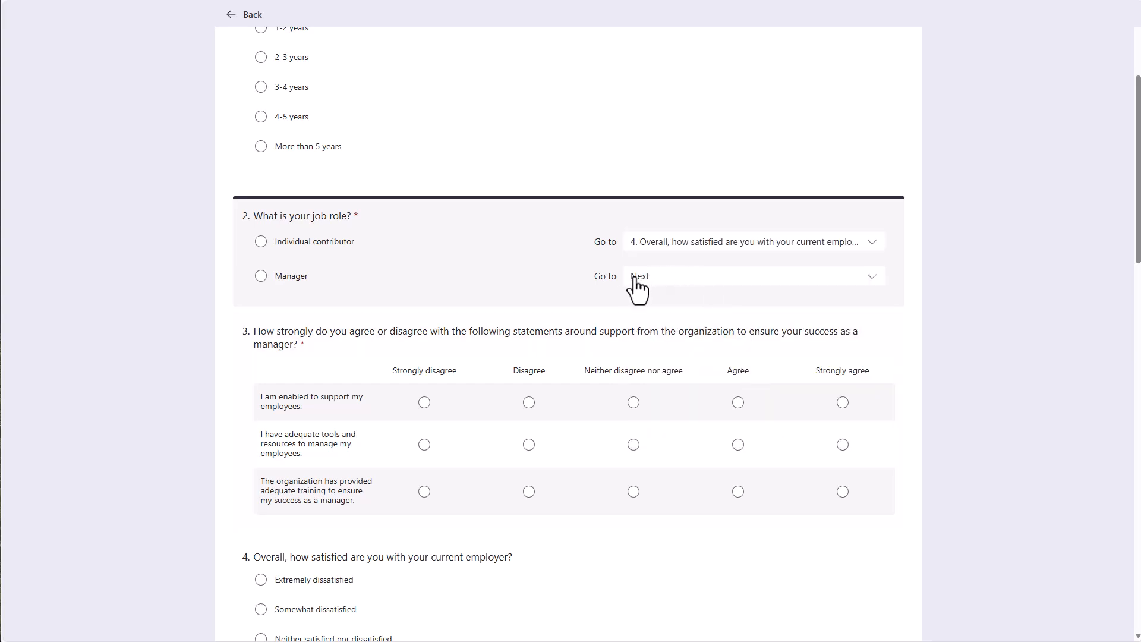
click(656, 279)
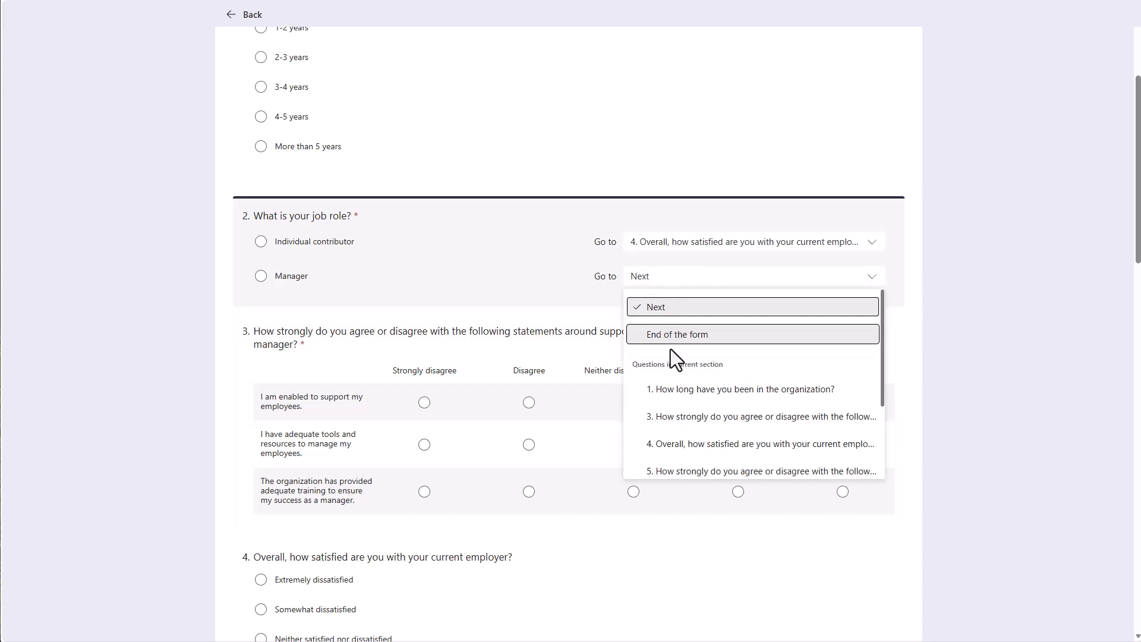
click(702, 418)
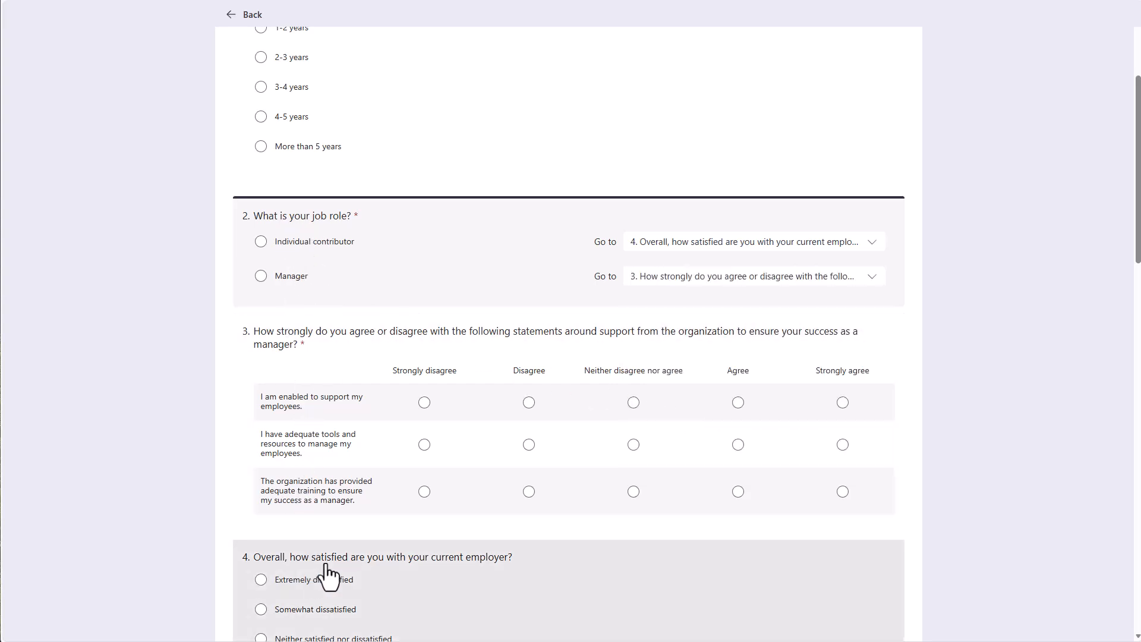
Preview the survey, answer "1-2 years" and "Manager", and check which questions follow.
scroll(644, 484, down, 2)
scroll(652, 458, up, 6)
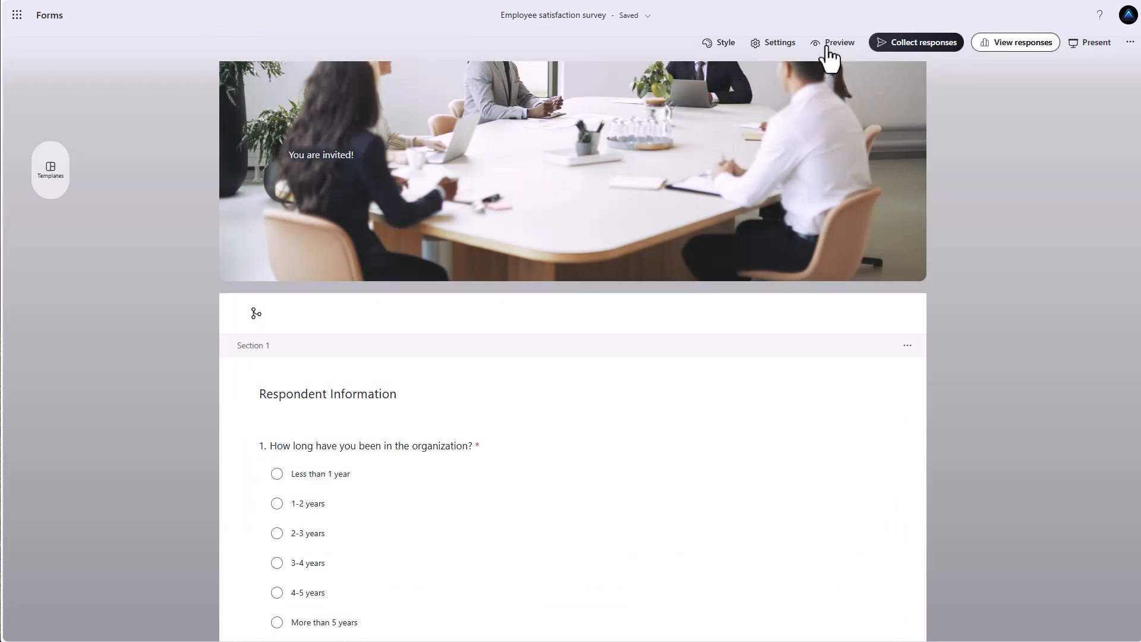
click(831, 45)
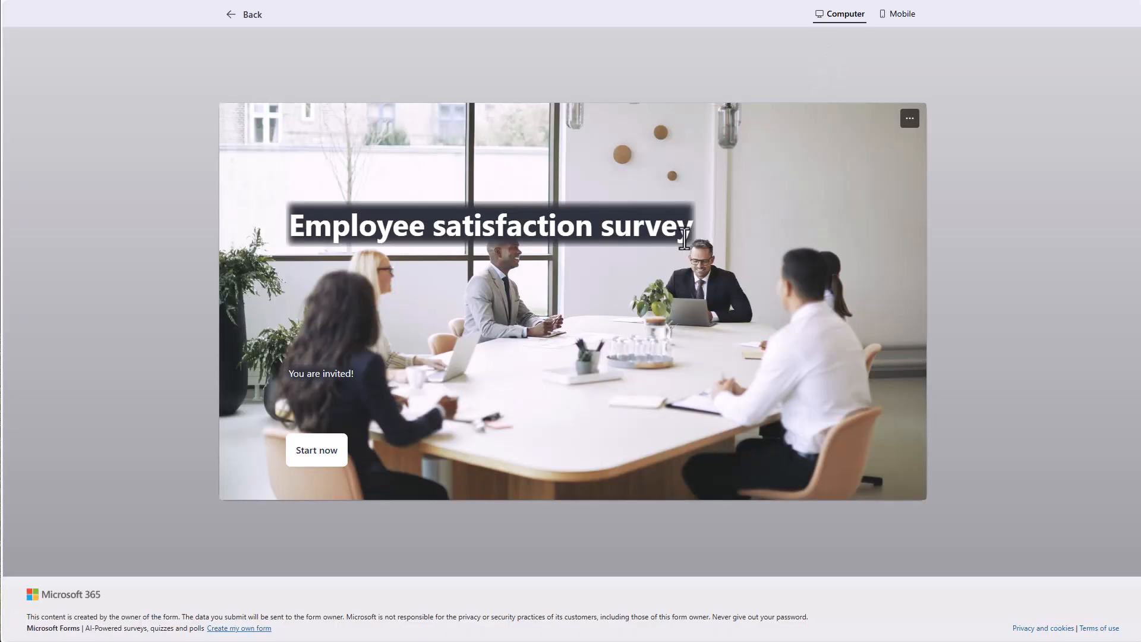
click(329, 455)
scroll(410, 360, down, 1)
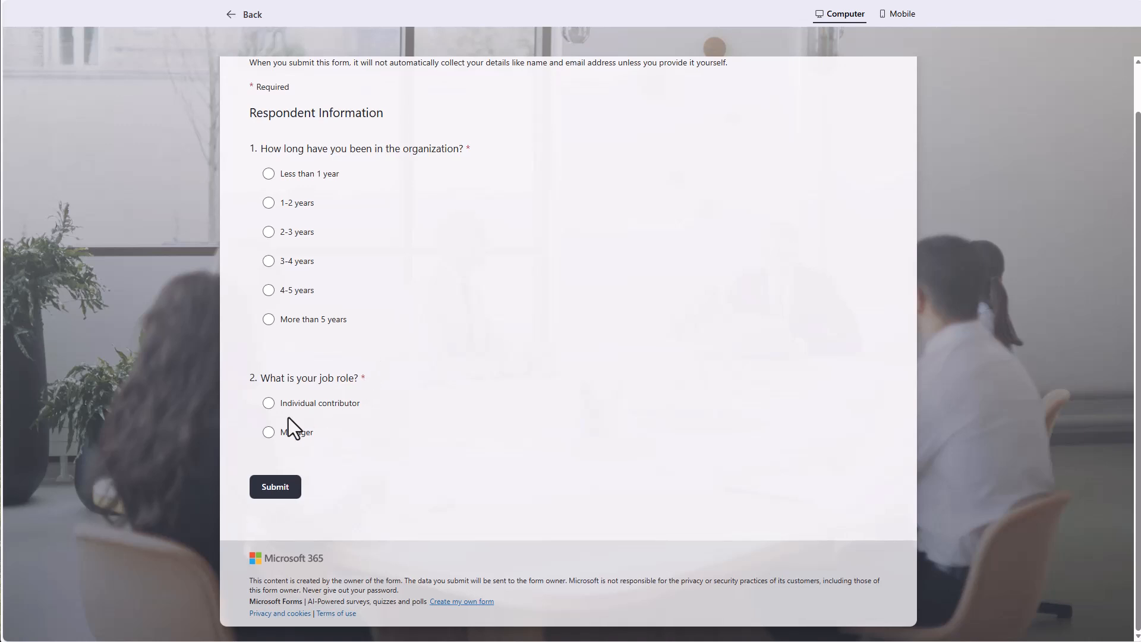
scroll(287, 452, down, 1)
scroll(295, 419, up, 1)
click(269, 253)
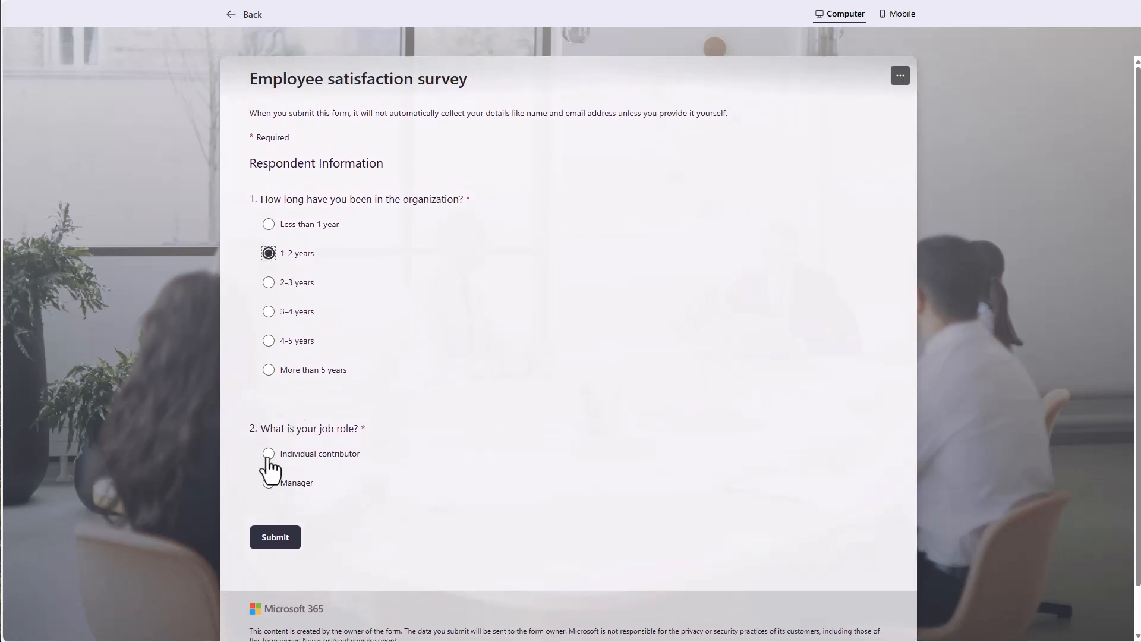
click(272, 491)
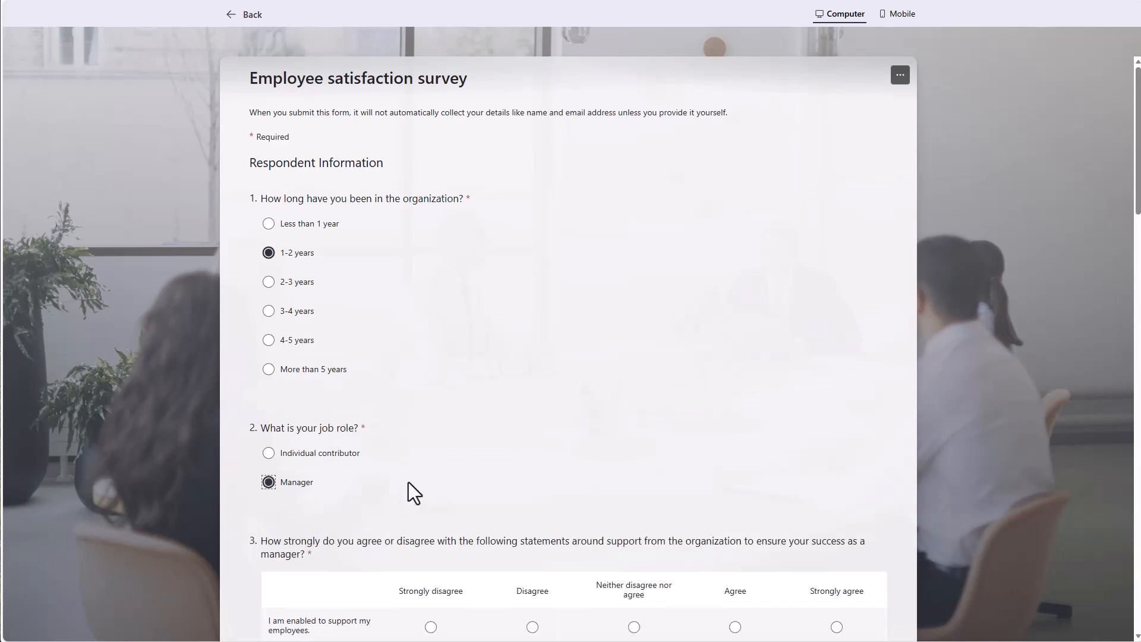
scroll(409, 492, down, 5)
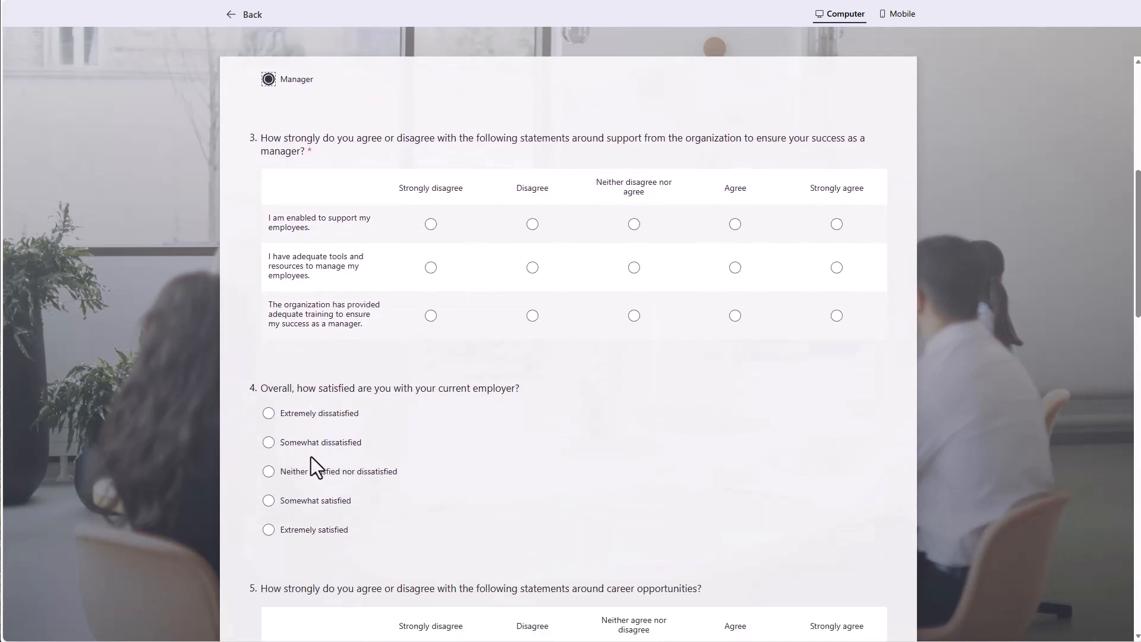
Change the previewed job role answer to "Individual contributor", check which questions follow, and return to editing the form.
scroll(311, 456, up, 4)
click(271, 338)
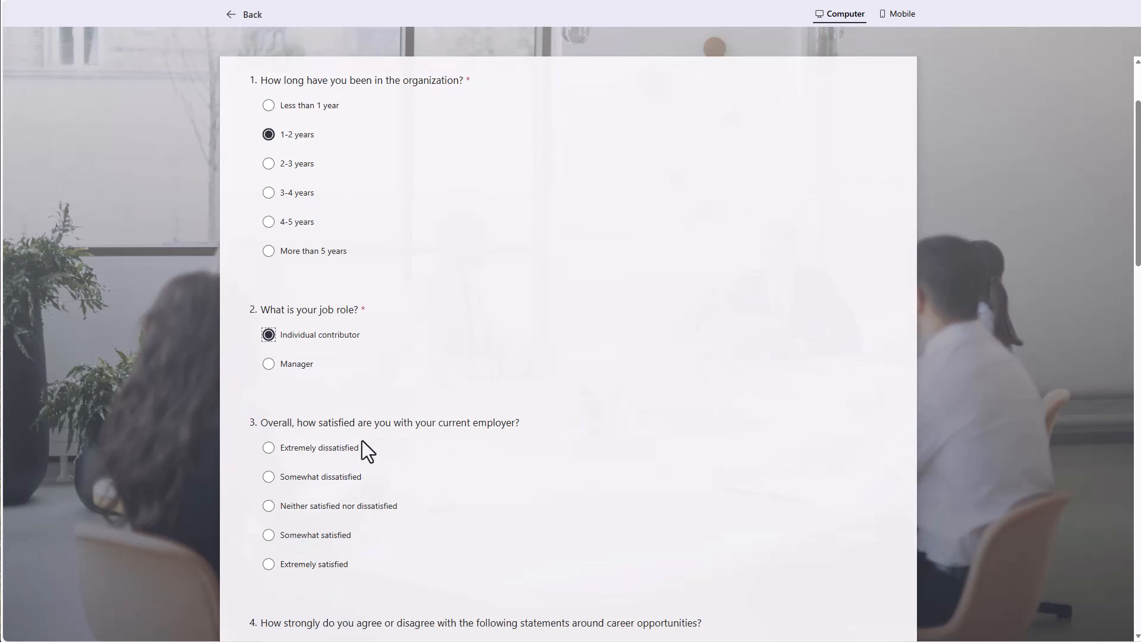
scroll(355, 441, up, 2)
scroll(354, 440, down, 3)
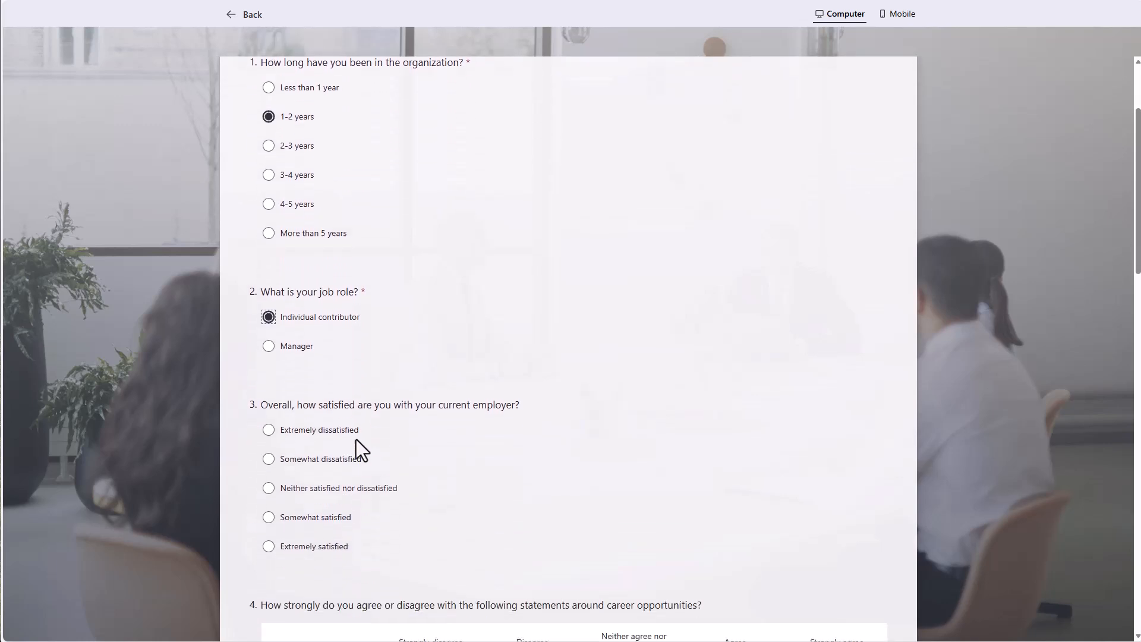
scroll(355, 440, up, 2)
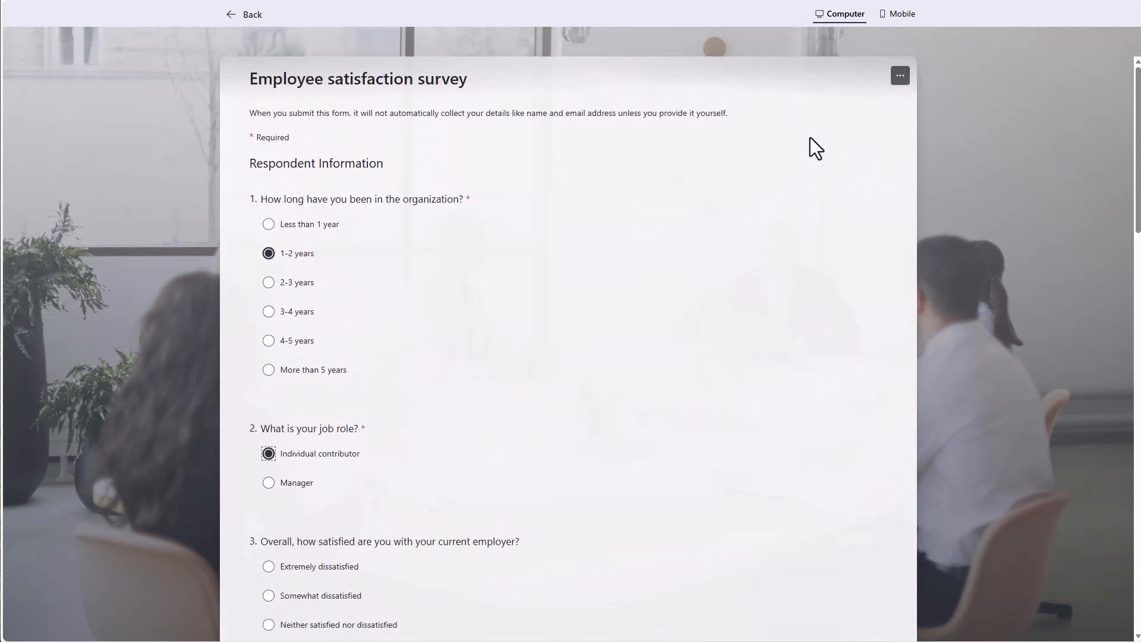
click(252, 16)
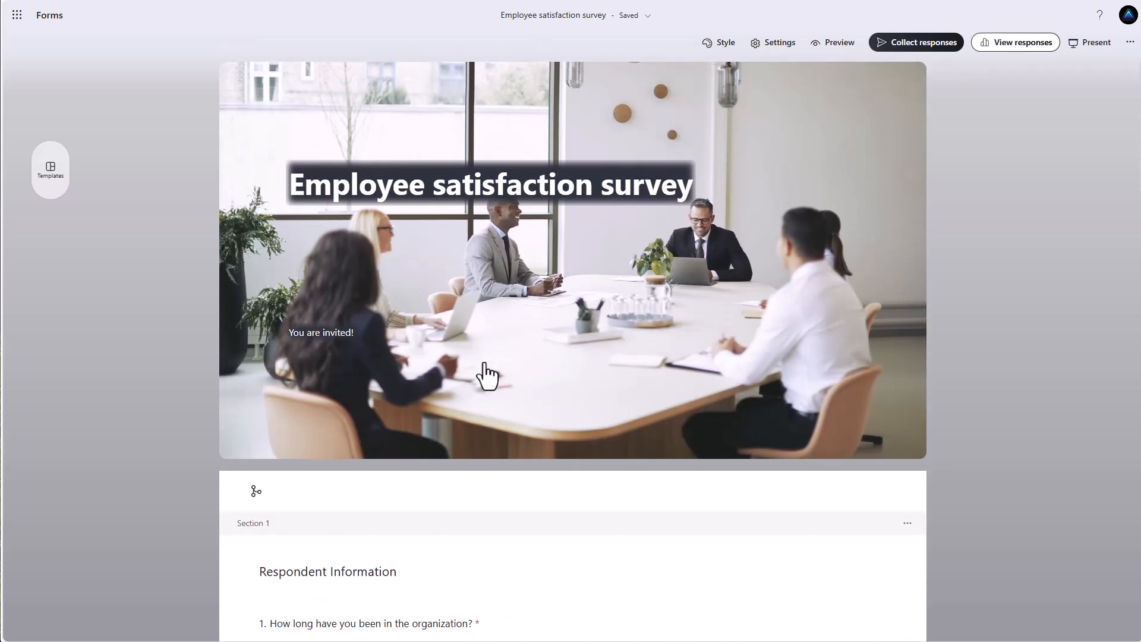
Insert a Net Promoter Score question below "Overall, how satisfied are you with your current employer?".
scroll(484, 375, down, 5)
scroll(452, 356, down, 1)
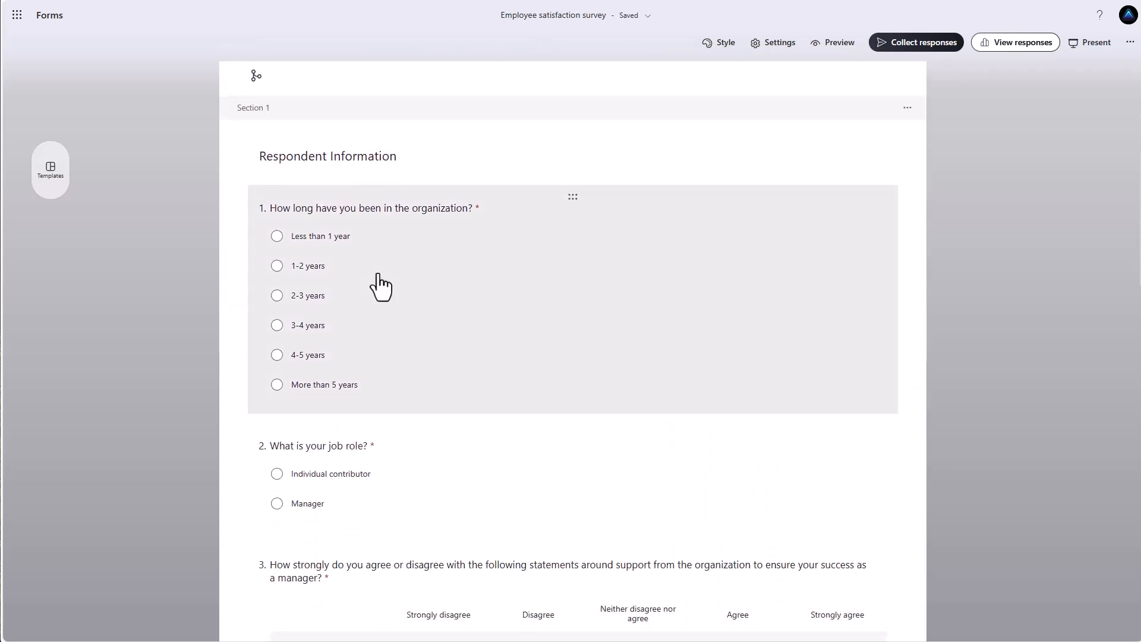
scroll(369, 297, down, 5)
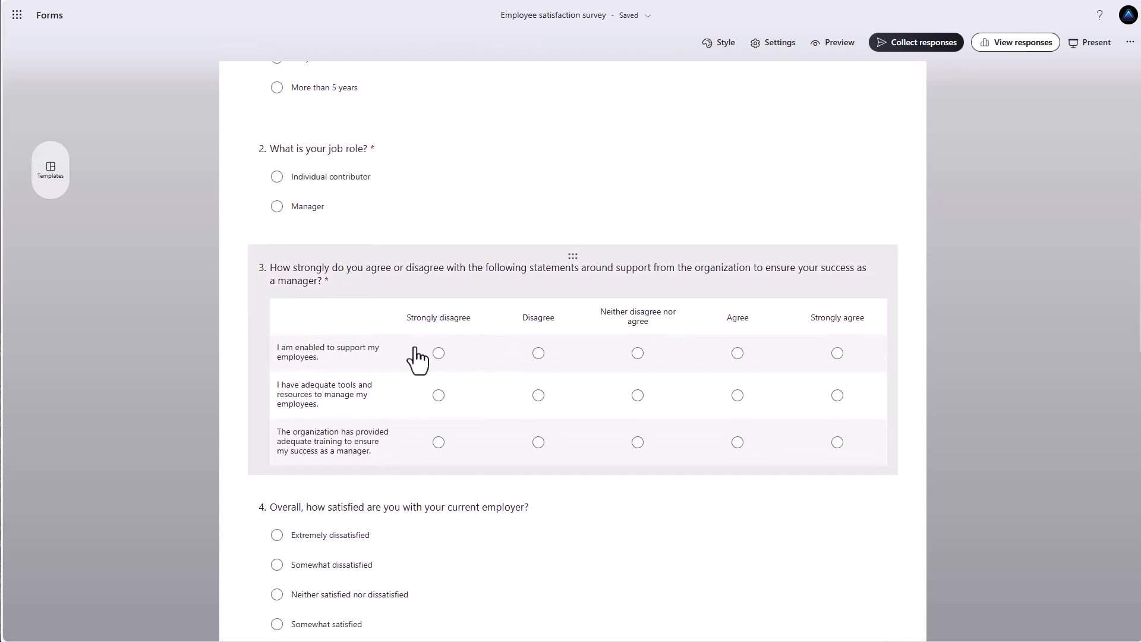
scroll(431, 357, down, 3)
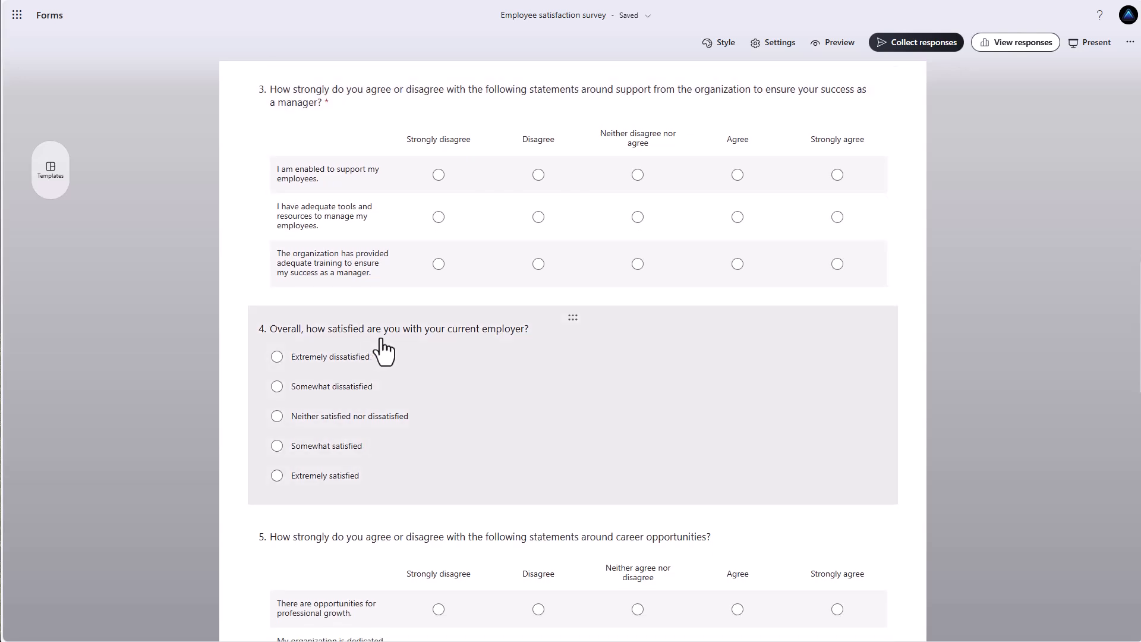
scroll(380, 333, down, 2)
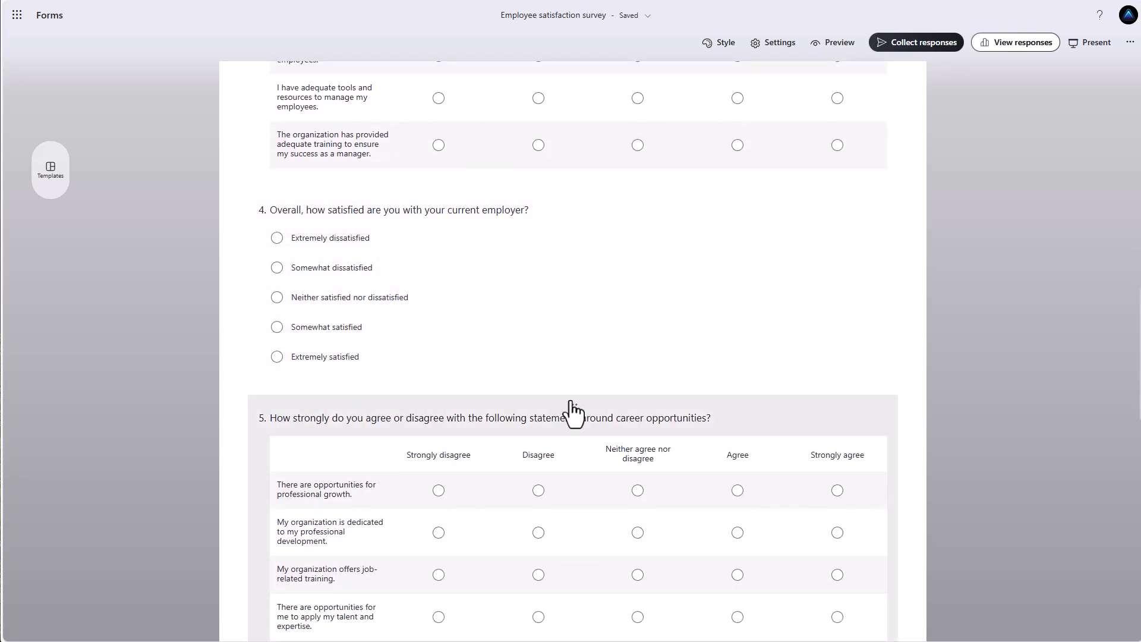
click(572, 404)
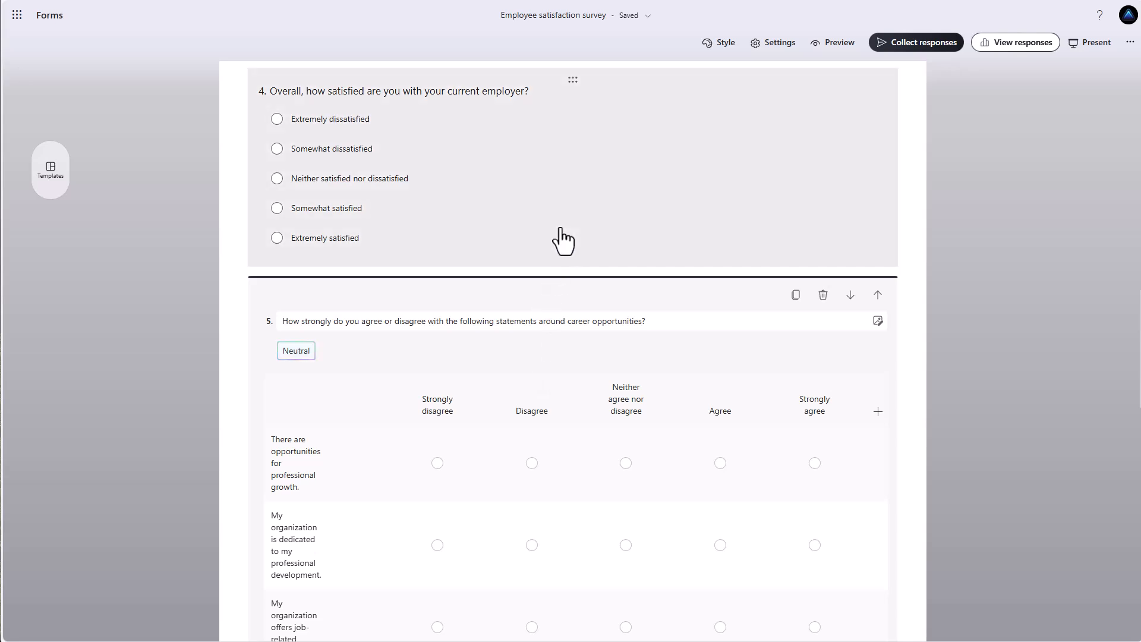
click(550, 245)
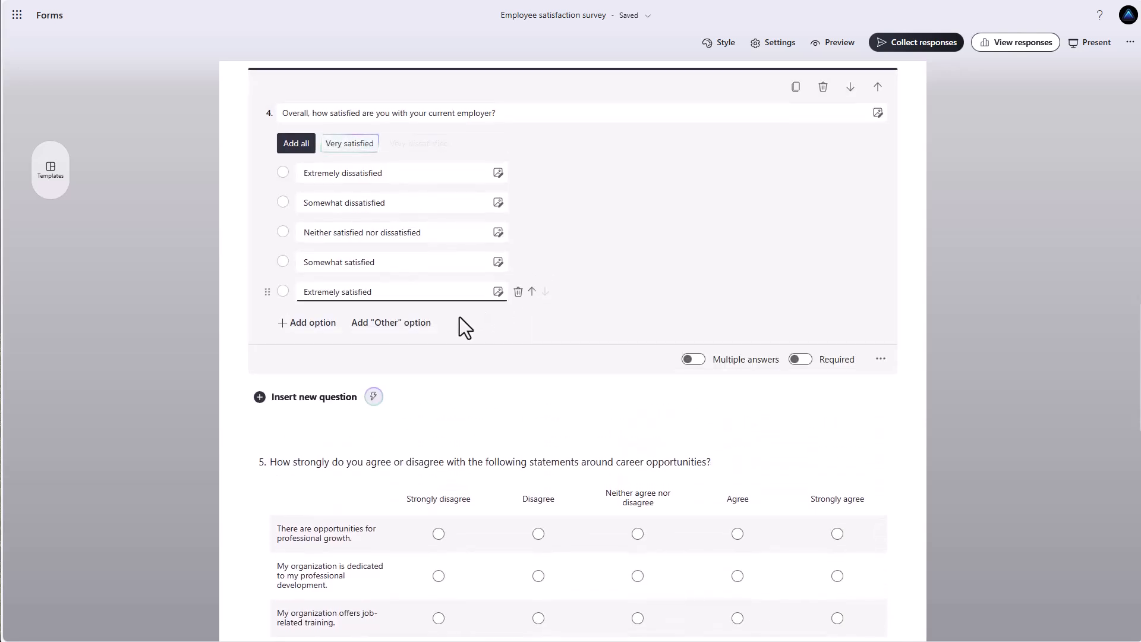
click(309, 402)
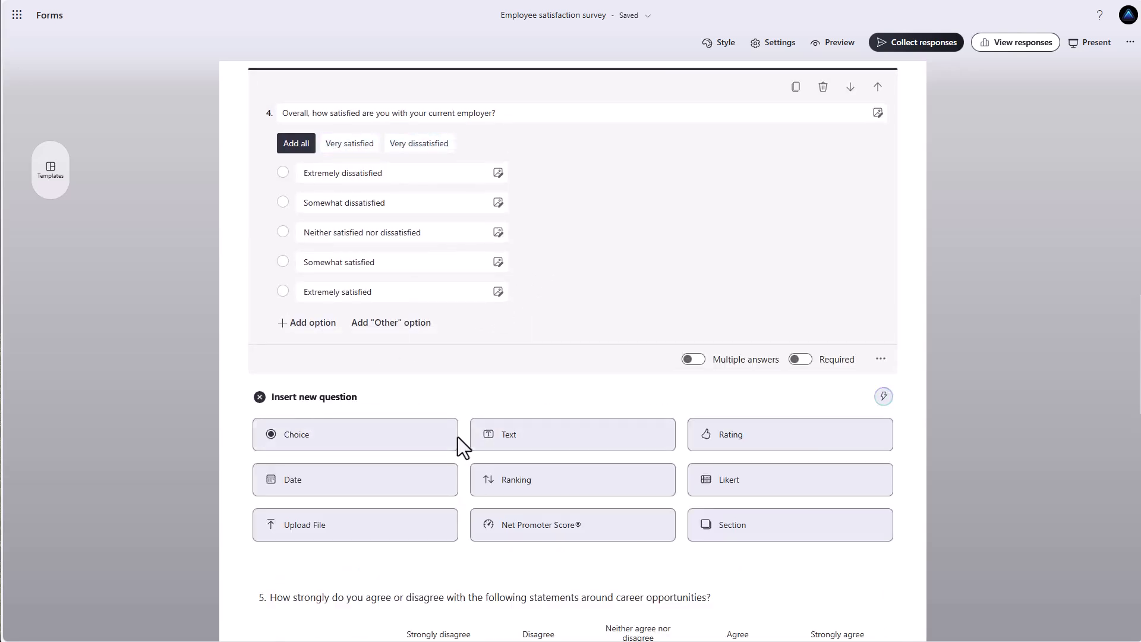
click(546, 532)
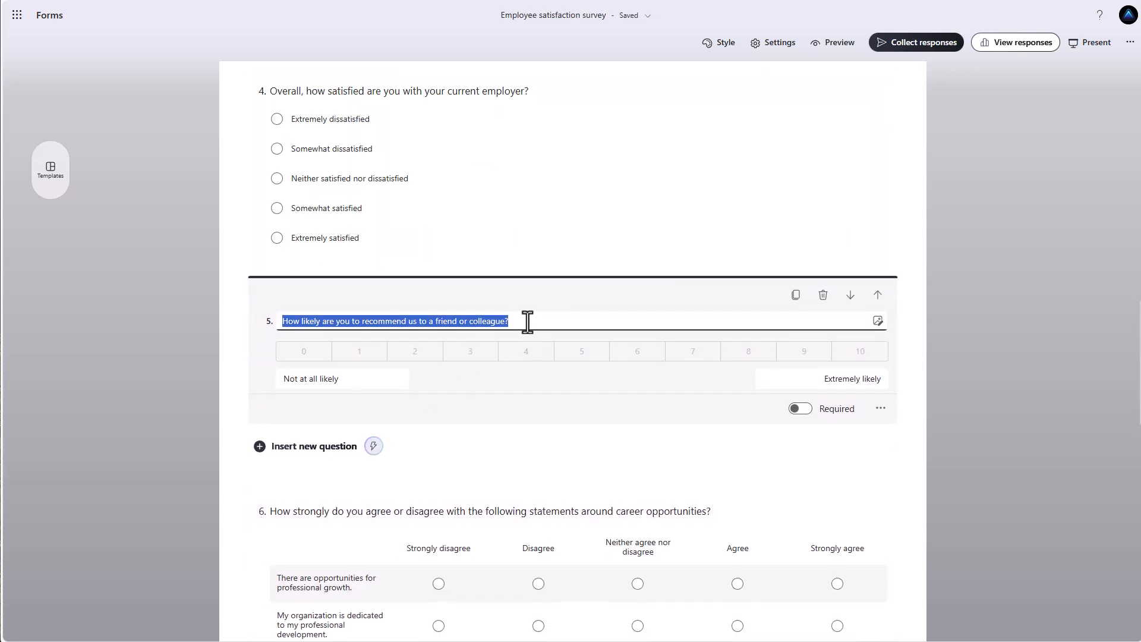
Title the new question "On a scale of 0–10, how likely are you to recommend your workplace to others?" and make it required.
text(On a scale of 0–10, how likely are you to recommend your workplace to others?)
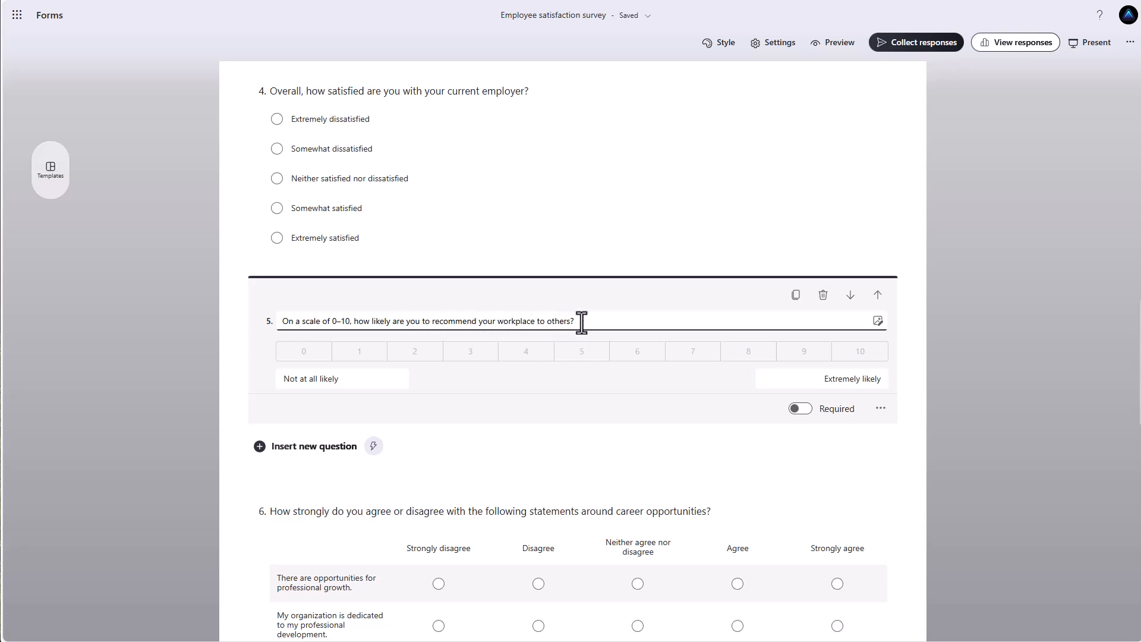
click(344, 336)
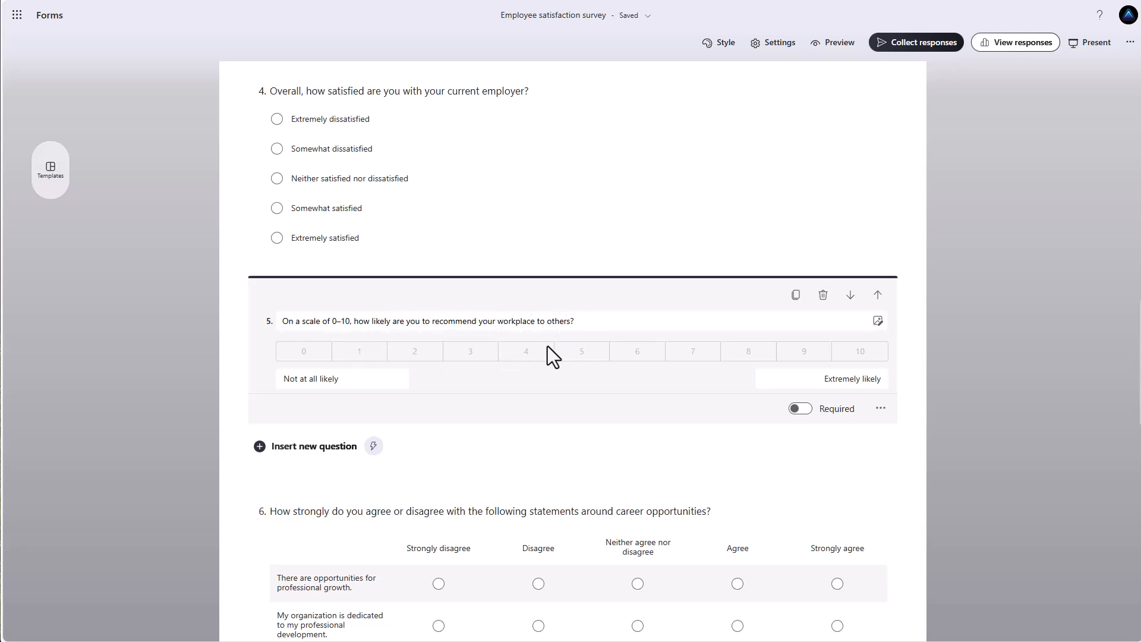
click(802, 409)
Preview the survey and answer "Less than 1 year" for tenure and "Individual contributor" for job role.
scroll(559, 348, down, 1)
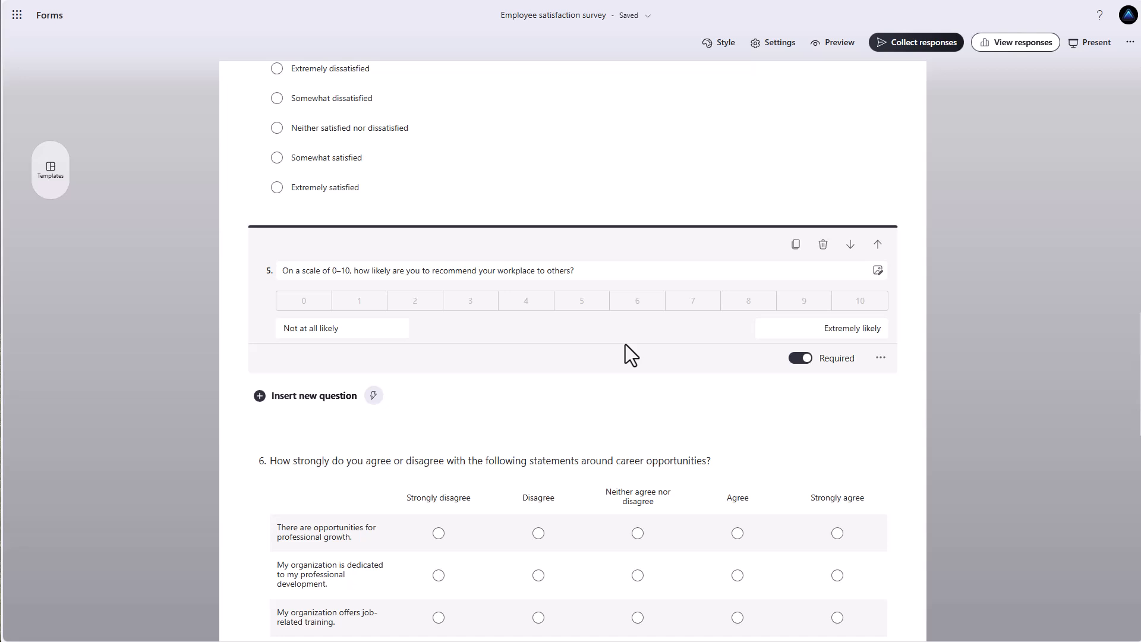
scroll(625, 343, down, 3)
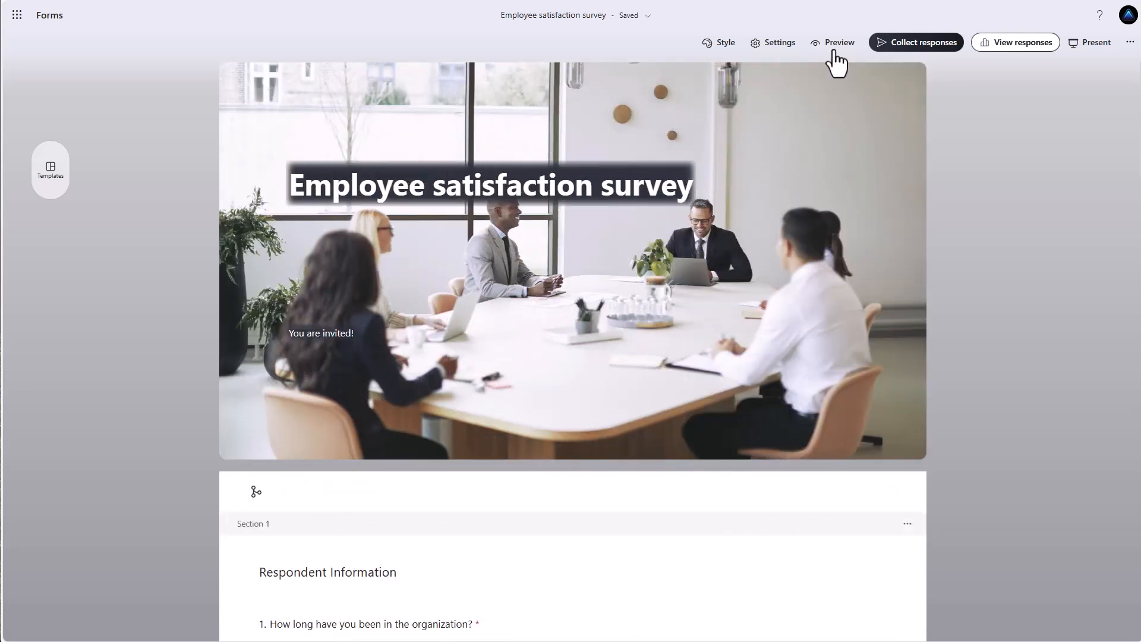
click(835, 51)
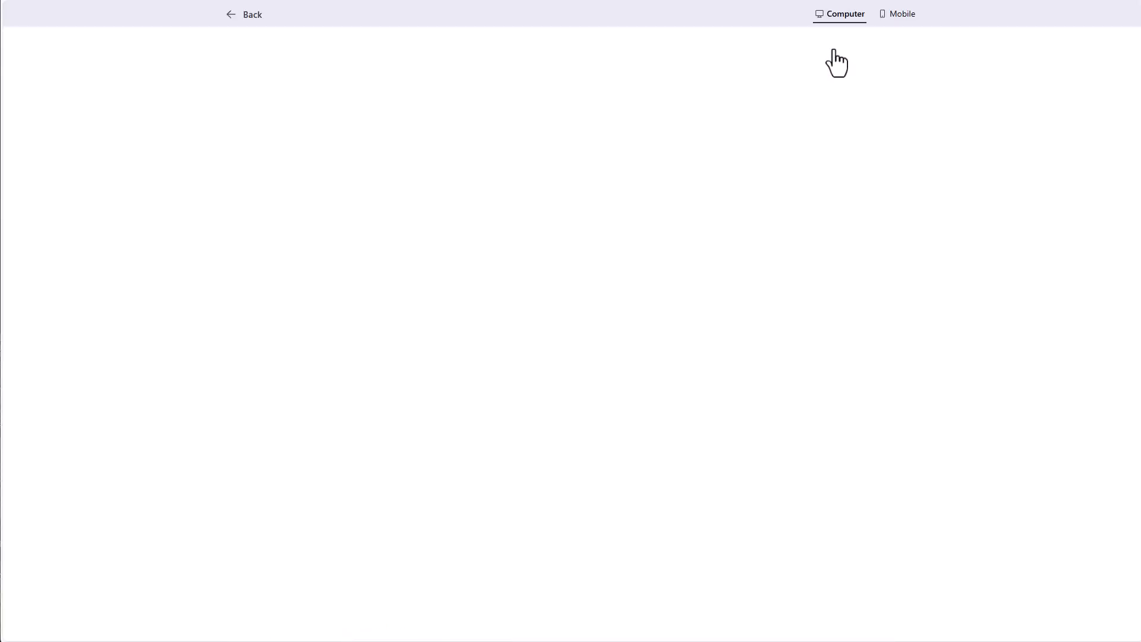
click(311, 458)
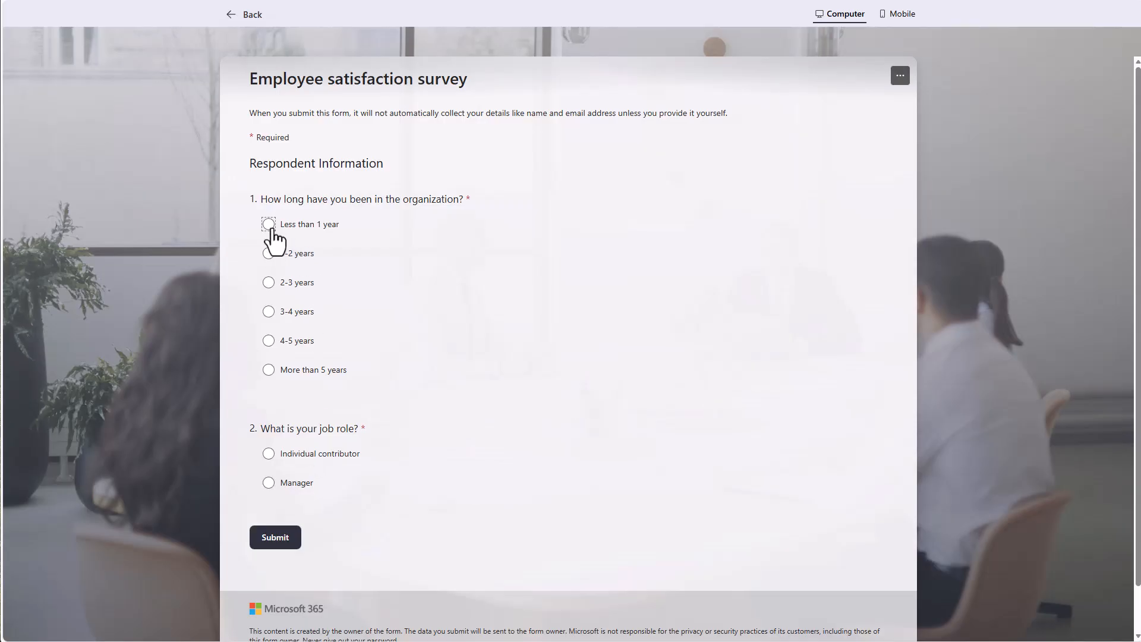
click(269, 455)
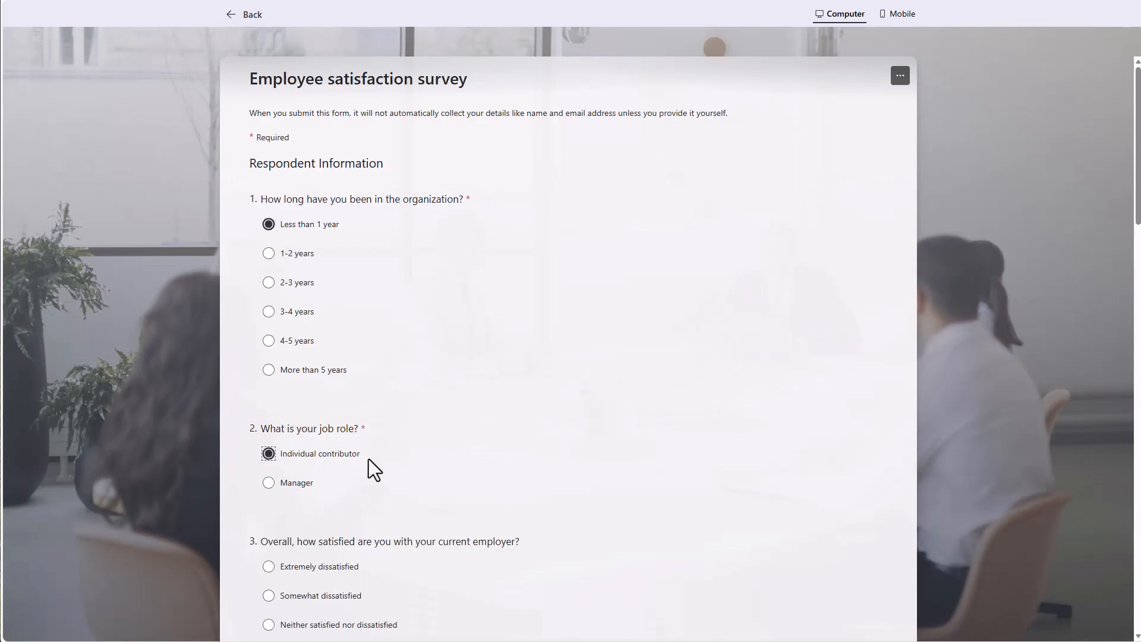
Answer "Somewhat dissatisfied" for overall employer satisfaction and rate the likelihood of recommending the workplace as 2.
scroll(405, 460, down, 3)
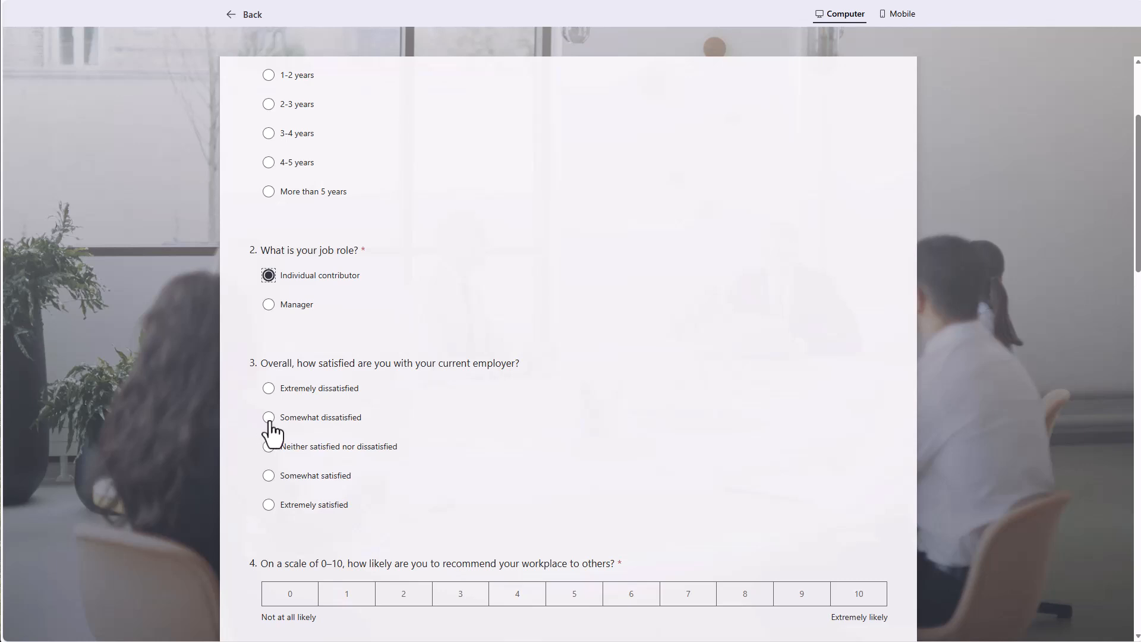
click(268, 418)
scroll(397, 419, down, 2)
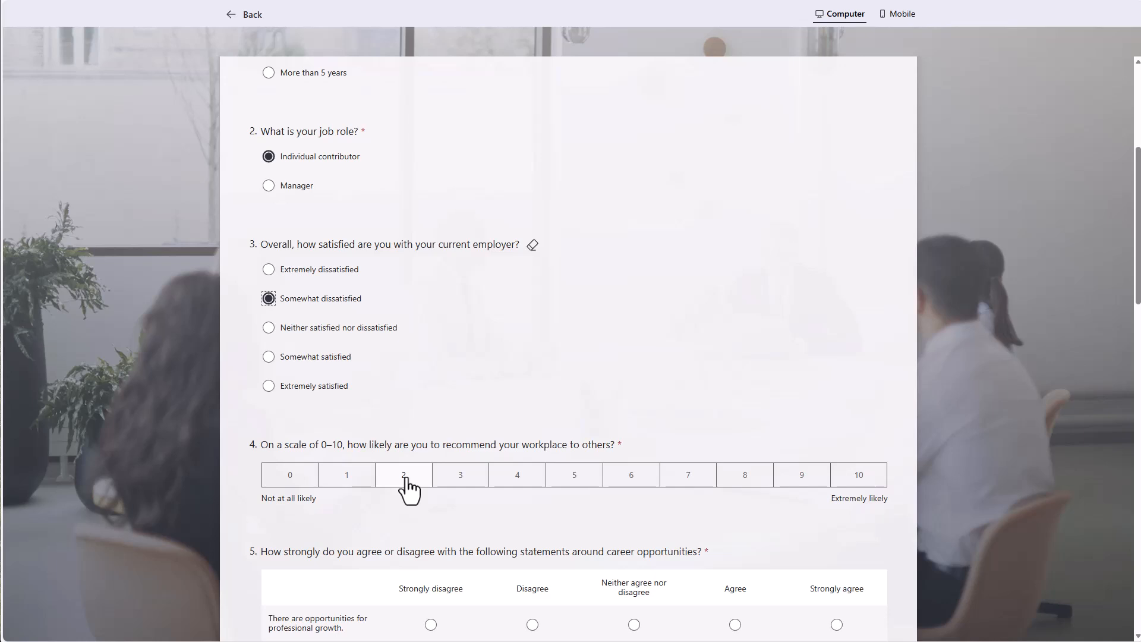
click(406, 479)
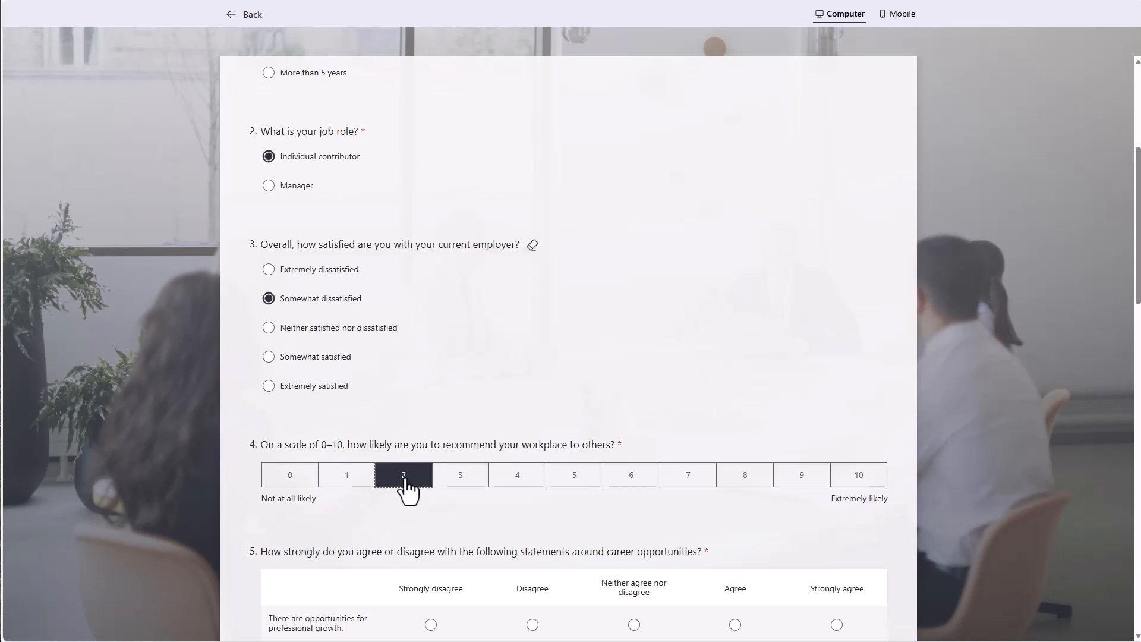
Answer the four career opportunity statements in order with Strongly disagree, Disagree, Neither agree nor disagree, and Agree.
scroll(457, 494, down, 3)
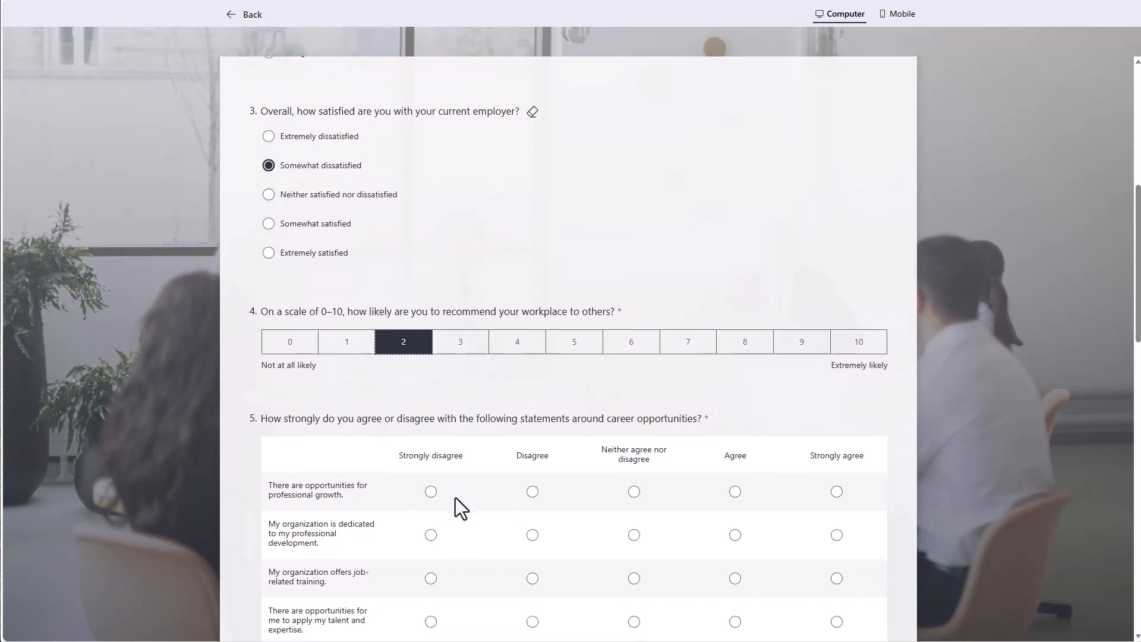
click(431, 447)
click(533, 490)
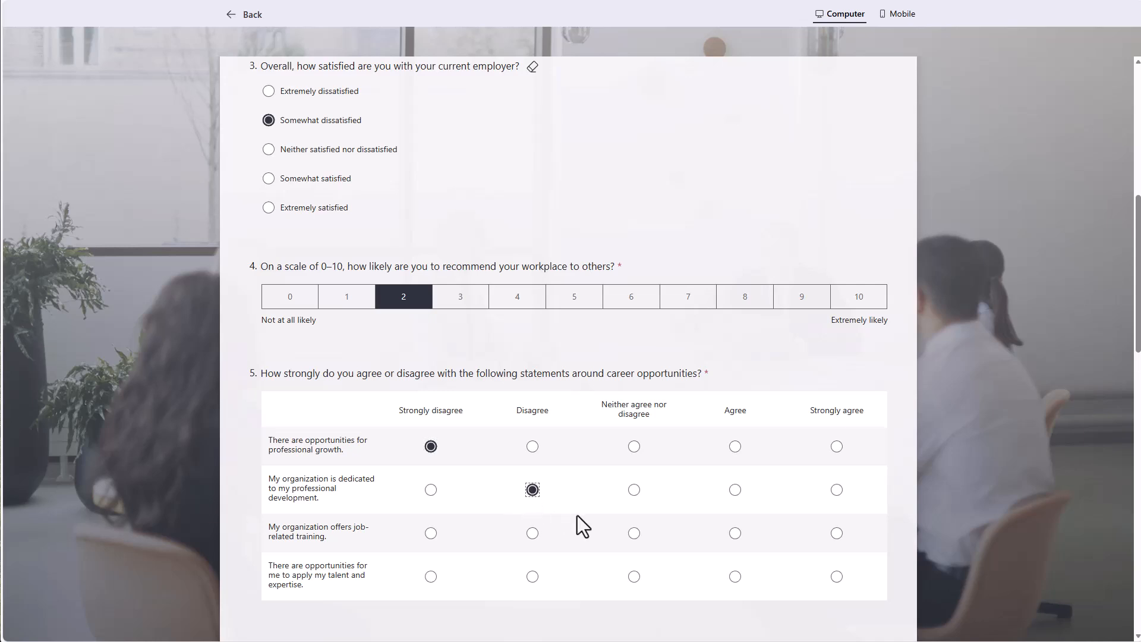
click(635, 534)
click(734, 578)
Answer the three company leadership statements in order with Strongly agree, Agree, and Neither agree nor disagree.
scroll(578, 508, down, 5)
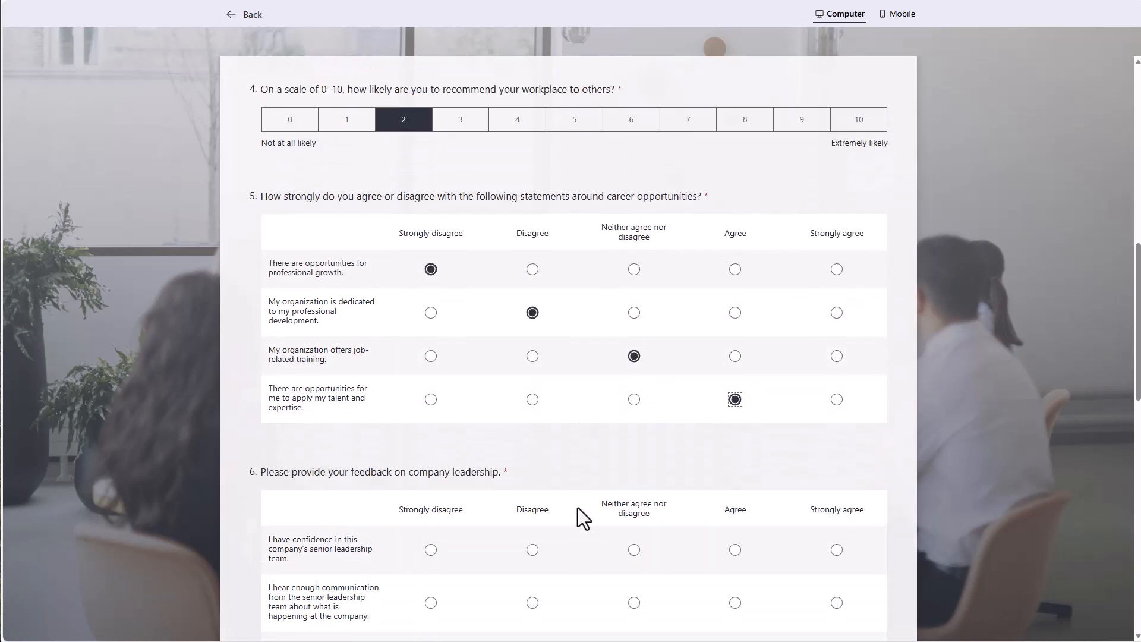
click(836, 429)
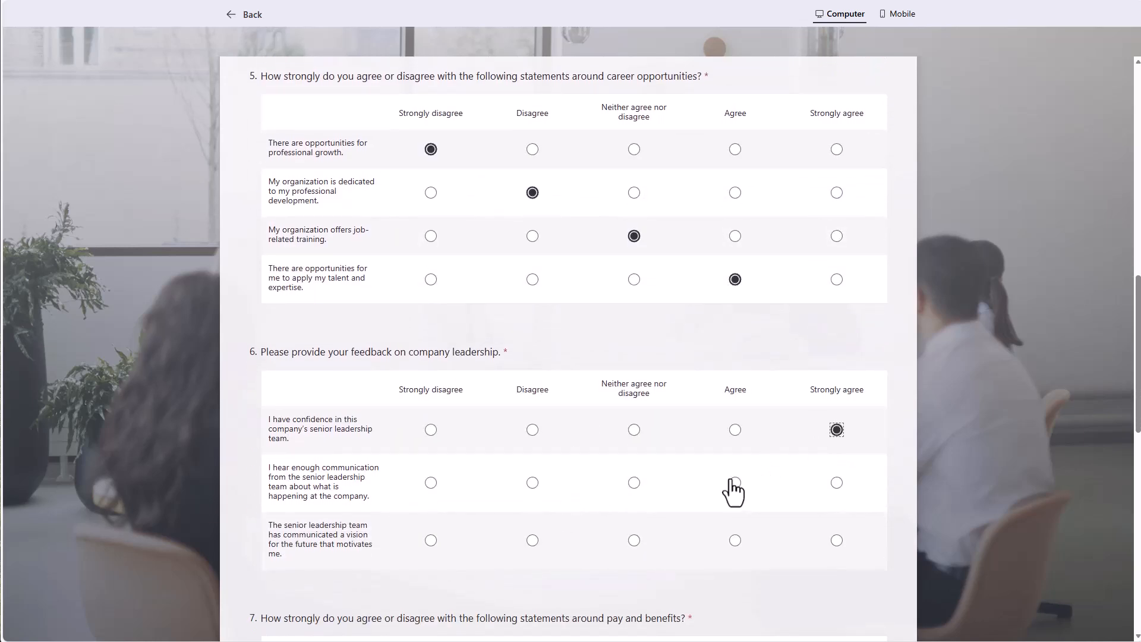
click(736, 482)
click(634, 541)
Answer the three pay and benefits statements in order with Disagree, Neither agree nor disagree, and Agree.
scroll(639, 556, down, 4)
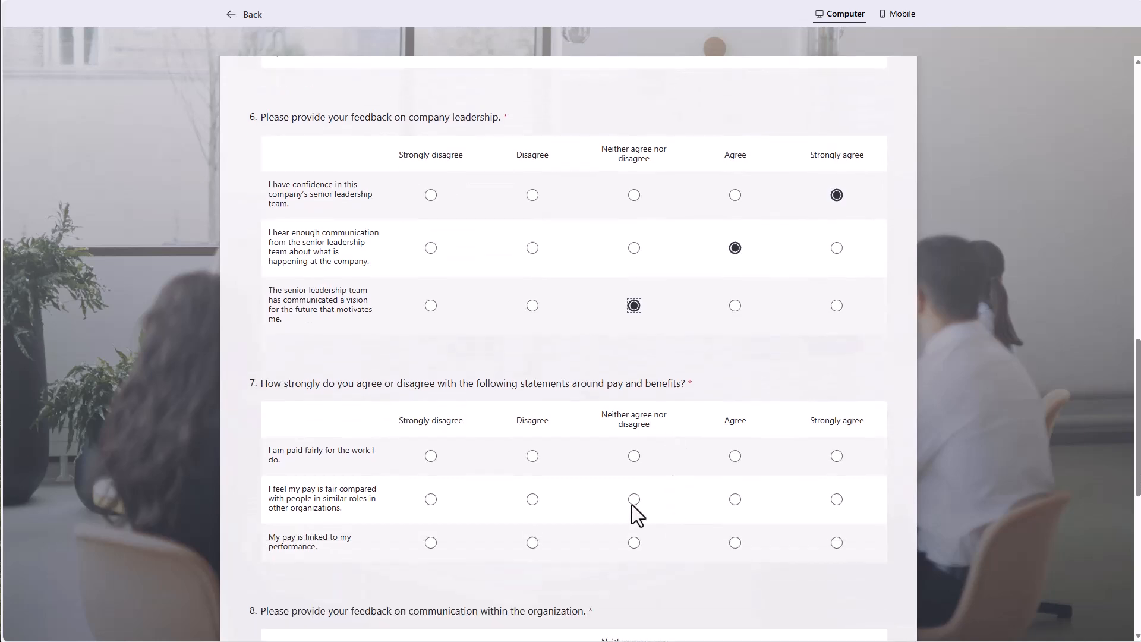
click(532, 453)
click(634, 497)
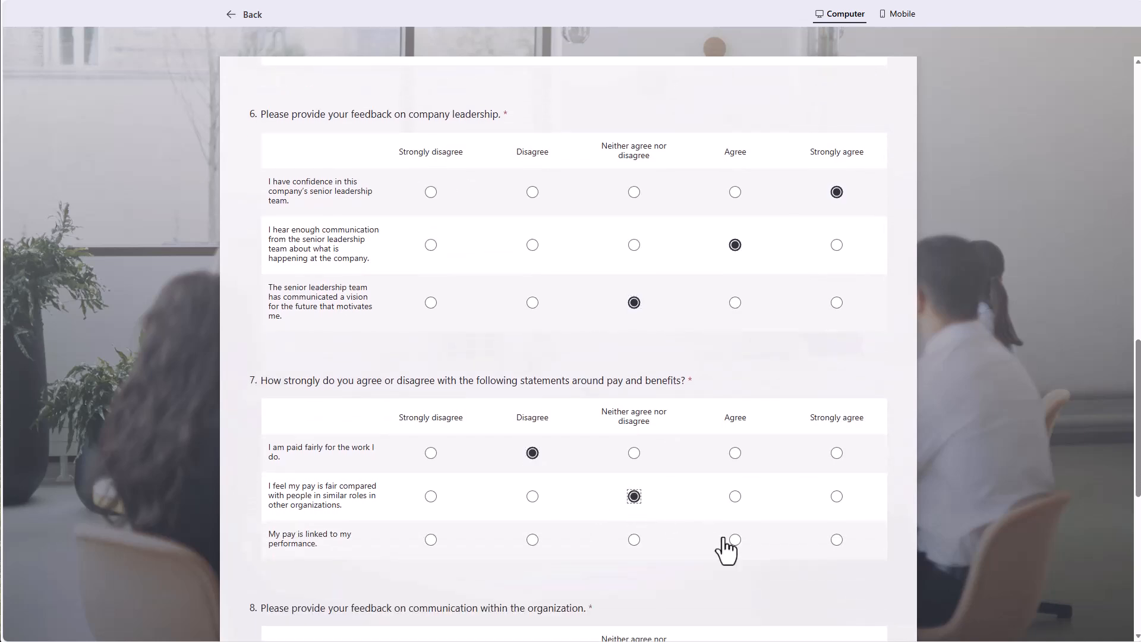
click(735, 540)
Try submitting with the communication question unanswered, answer it with Strongly disagree, Disagree and Neither agree nor disagree, and submit the survey.
scroll(642, 523, down, 3)
scroll(571, 517, down, 4)
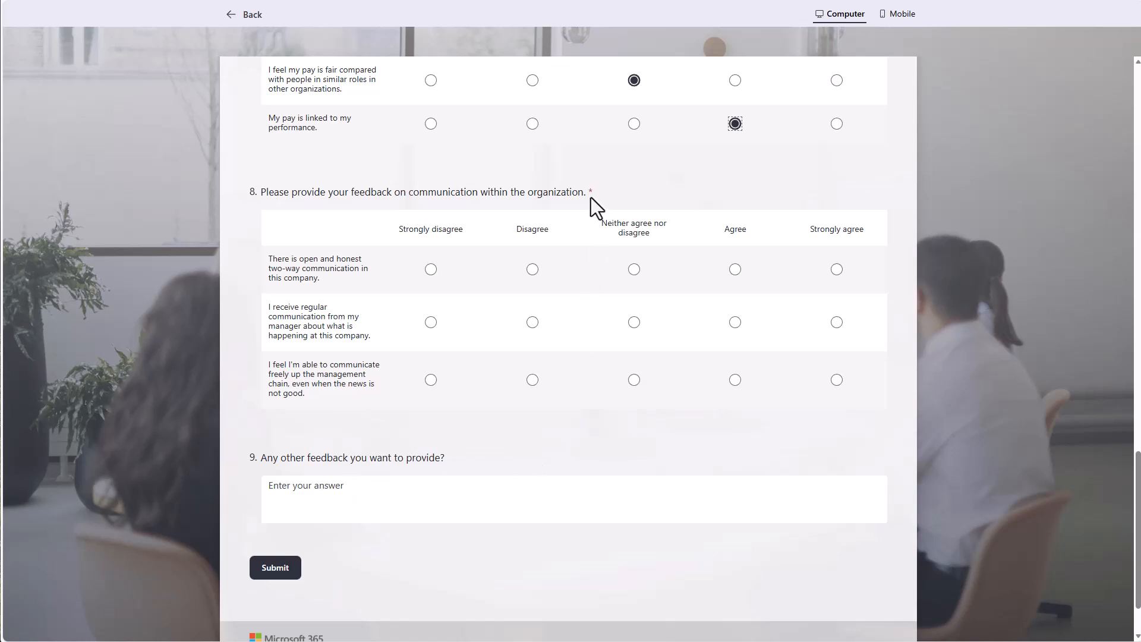
click(276, 571)
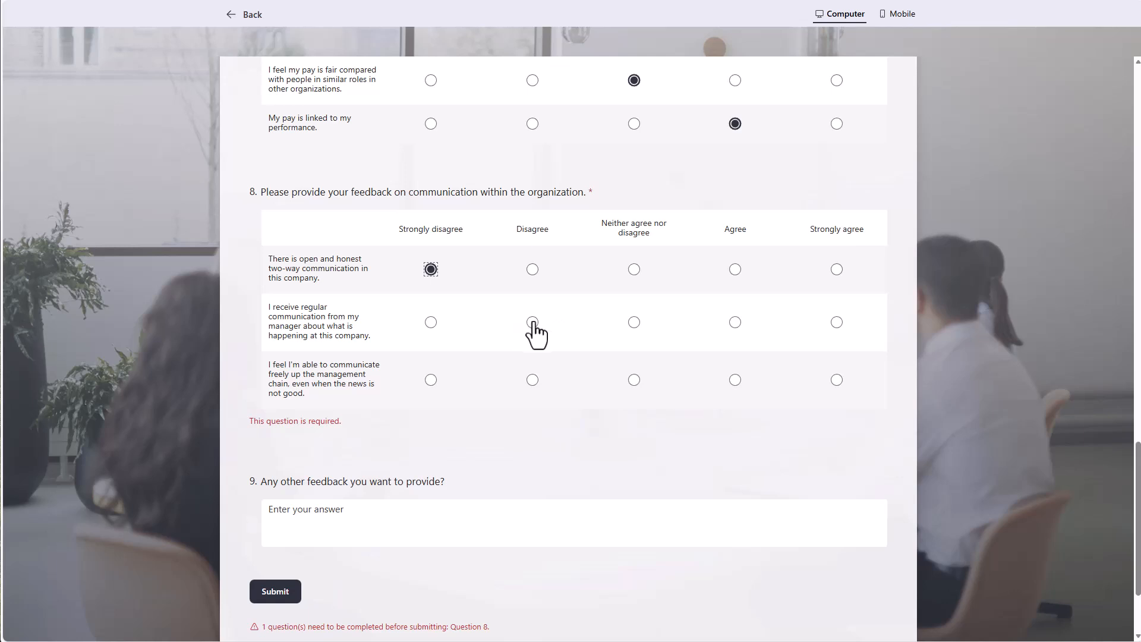
click(634, 380)
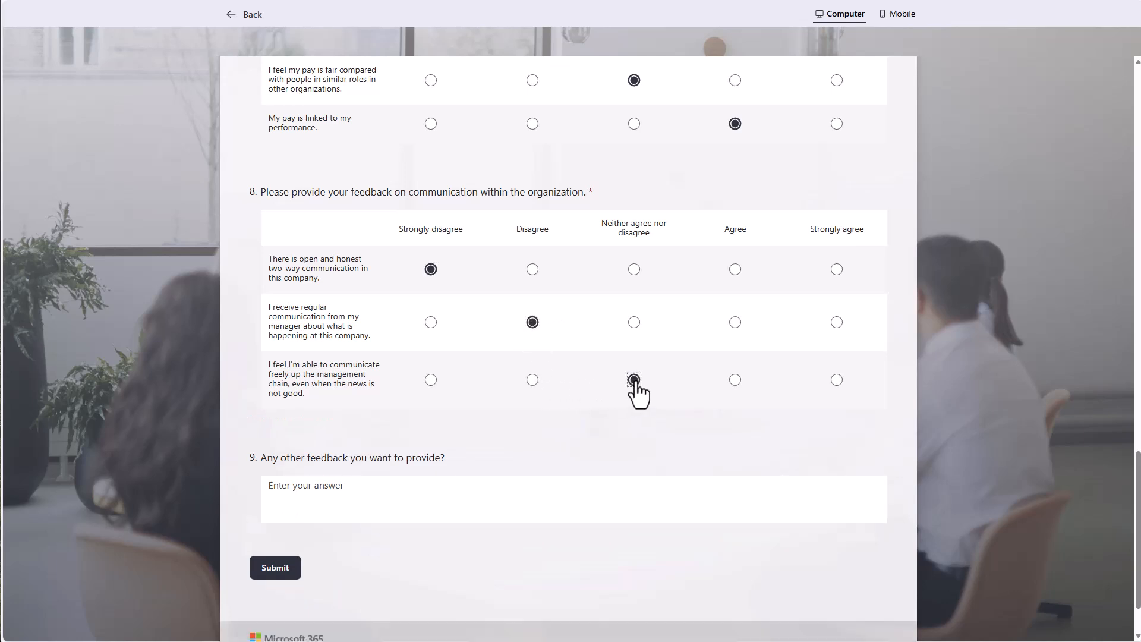
click(277, 578)
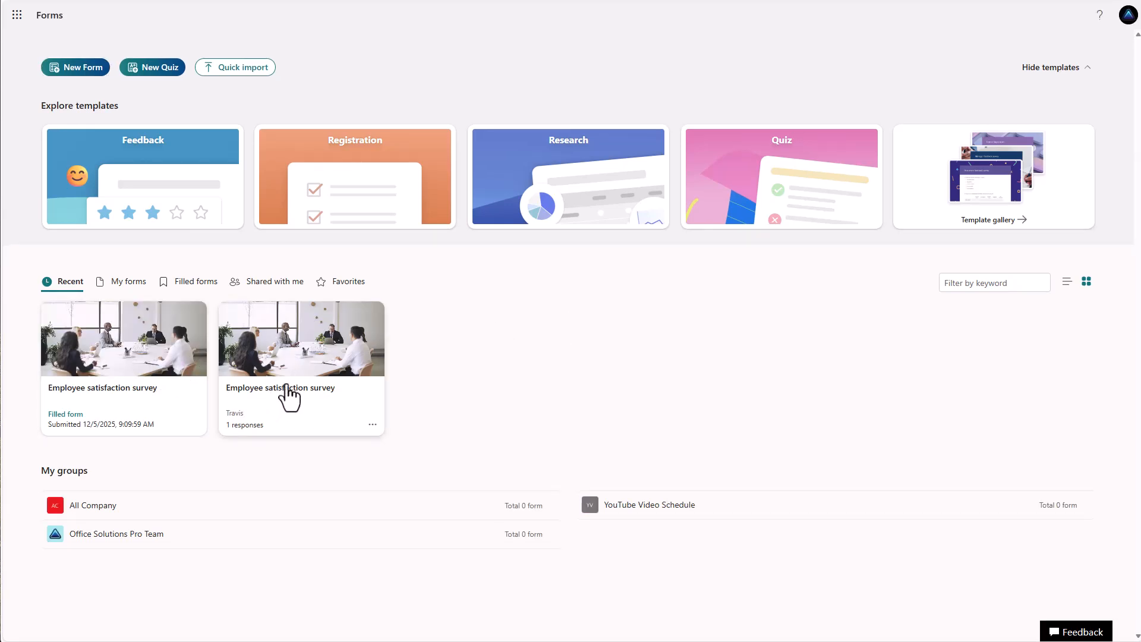
Open the Employee satisfaction survey from My forms for editing and dismiss the tip about reviewing responses.
click(130, 284)
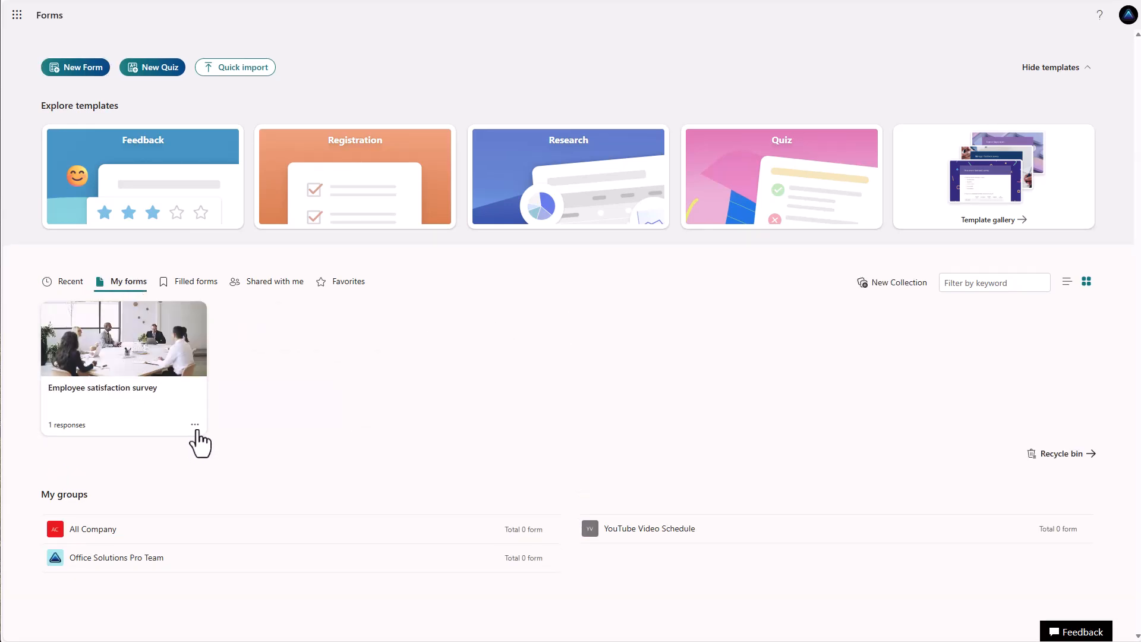
click(195, 426)
click(225, 447)
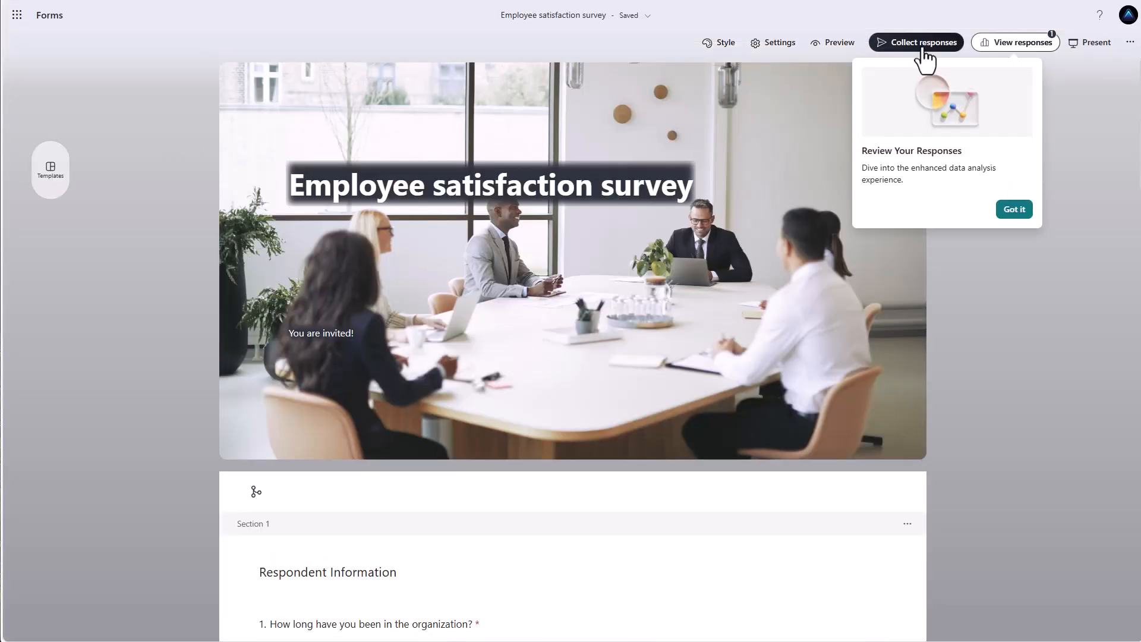
click(1004, 210)
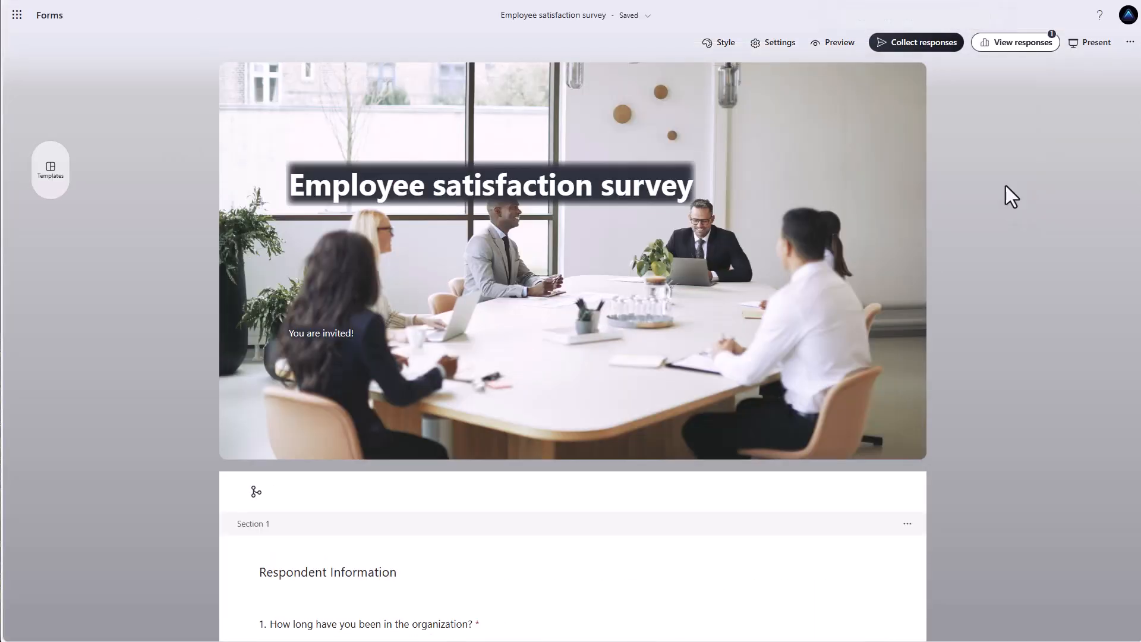
Copy the survey's response collection link with access limited to people in the organization, and close the sharing dialog.
click(917, 42)
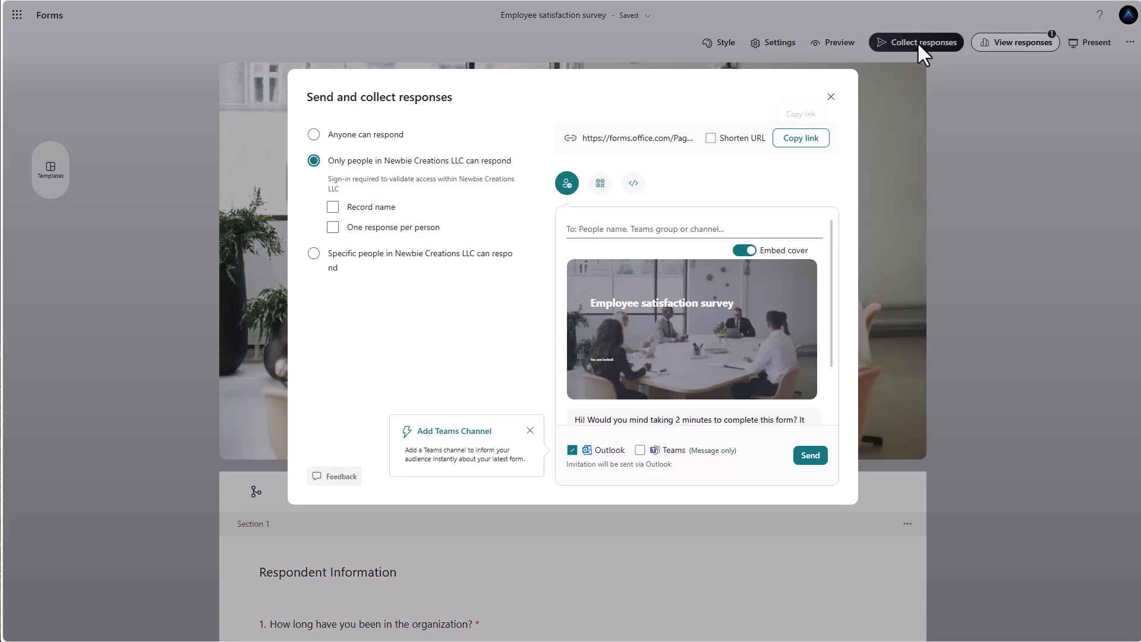
click(792, 145)
click(831, 96)
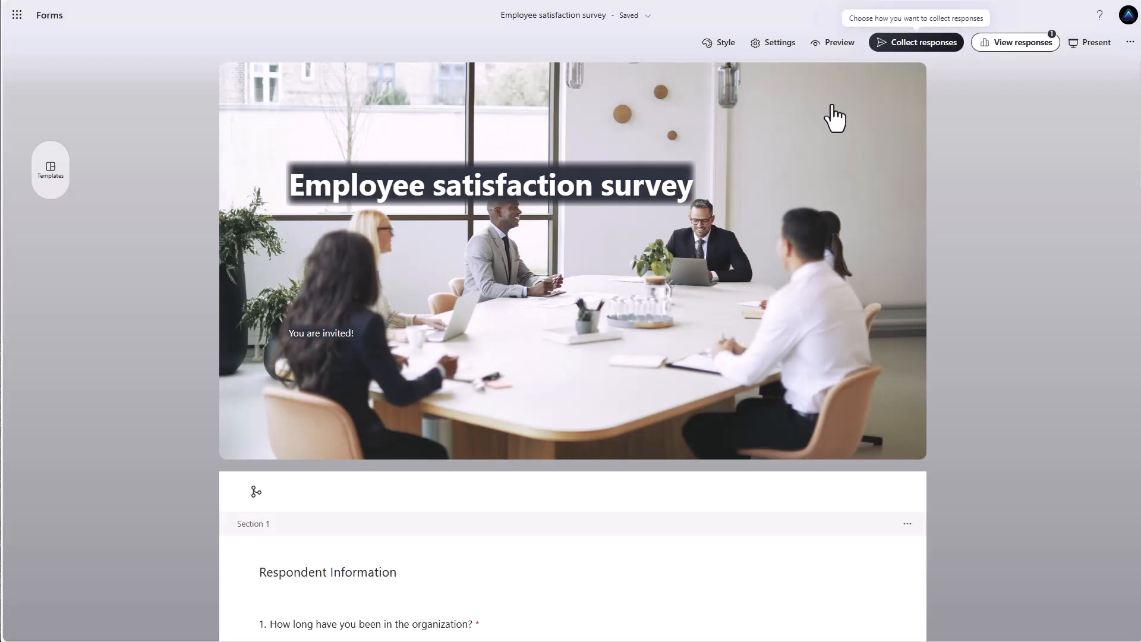
Review the per-question response charts of the survey and open the results in Excel.
click(1024, 47)
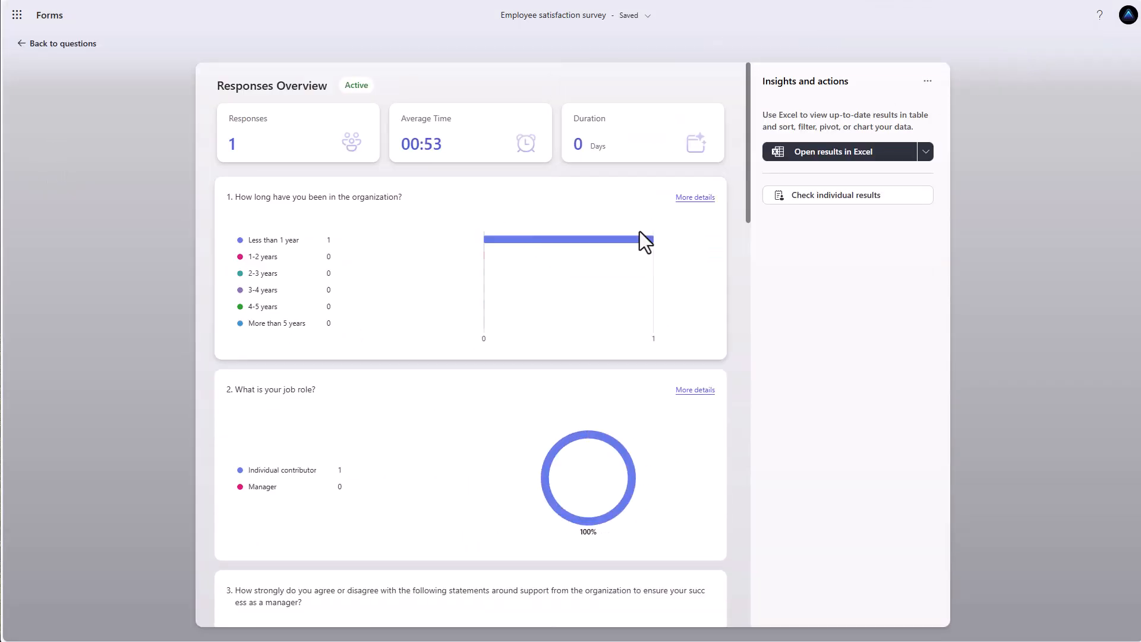
scroll(640, 233, down, 7)
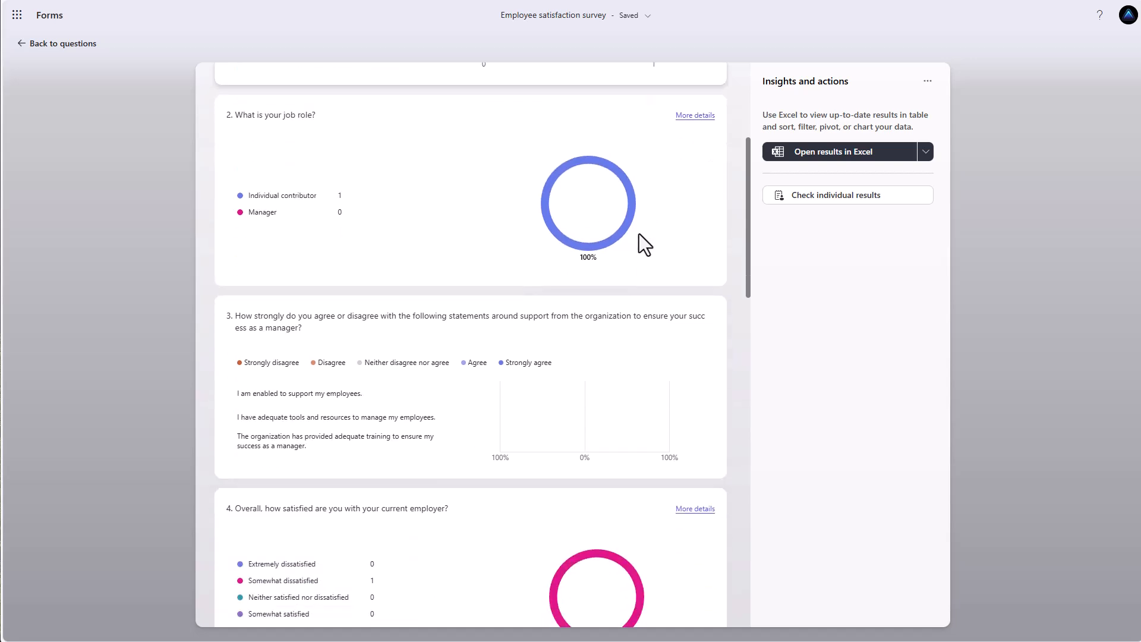
scroll(639, 233, down, 8)
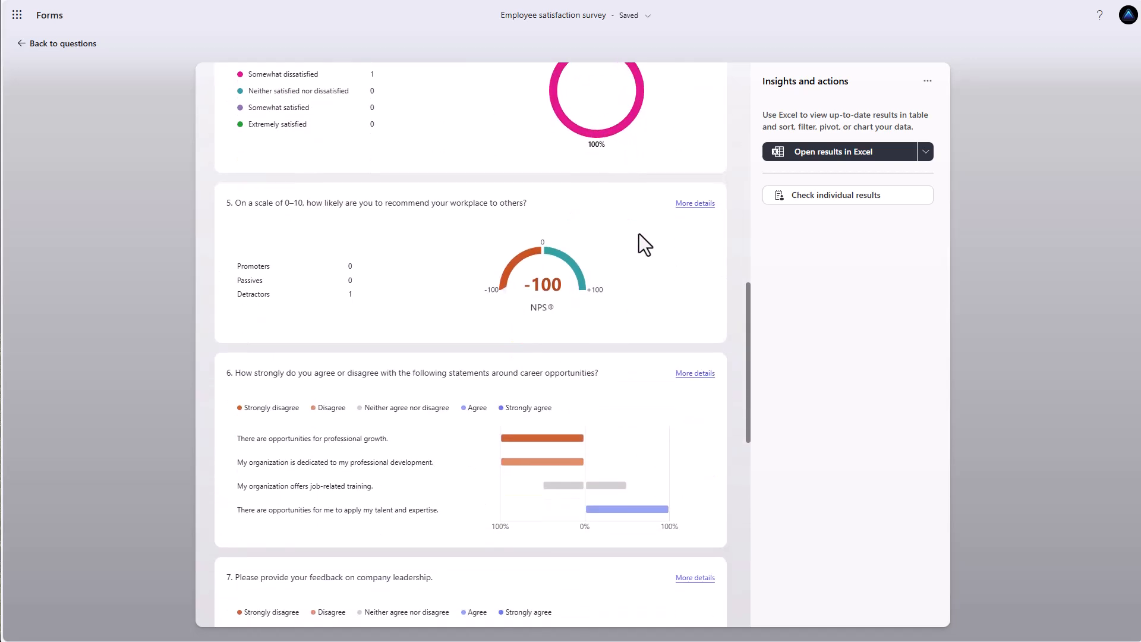
scroll(639, 234, up, 6)
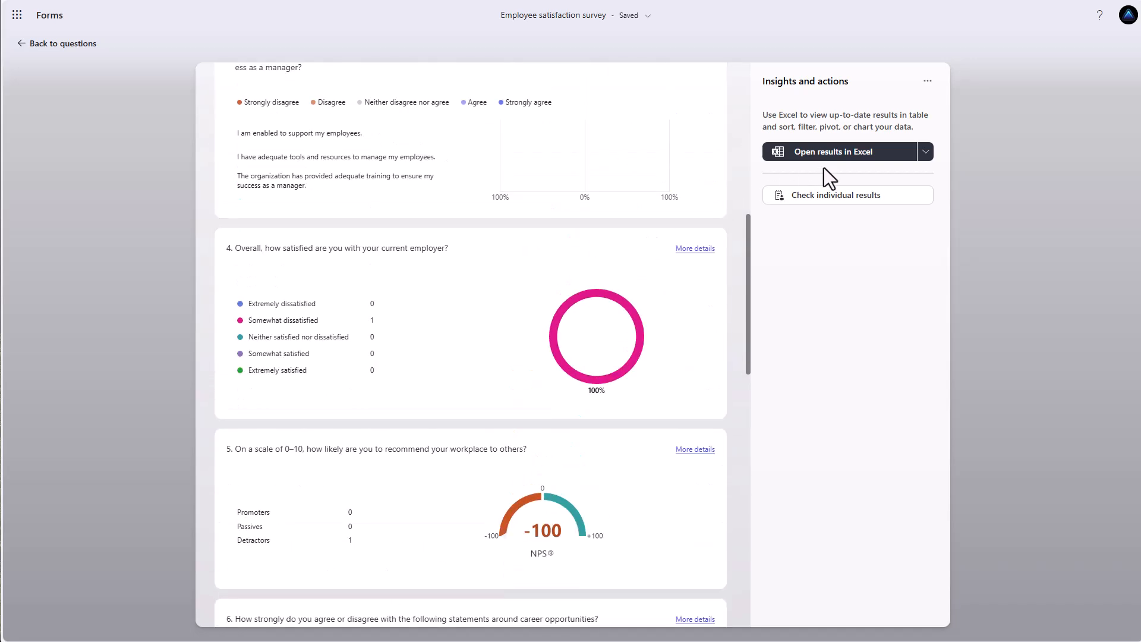
click(927, 153)
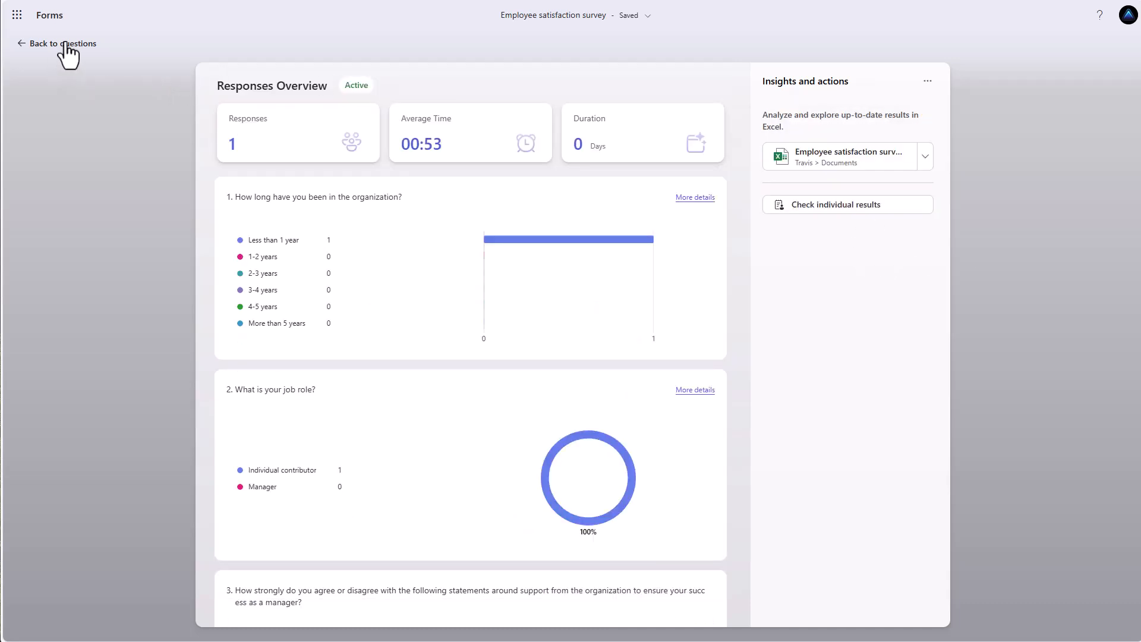
Return to the survey questions and insert a new section directly below the manager support question, before the overall satisfaction question.
click(63, 44)
scroll(658, 298, down, 5)
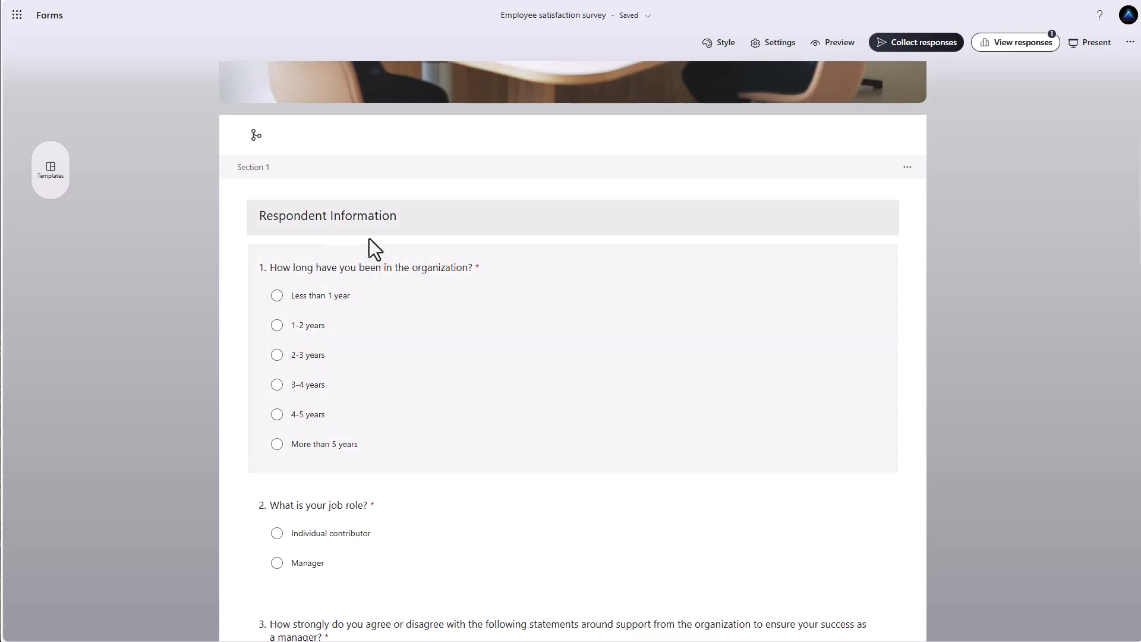
scroll(357, 246, down, 1)
scroll(387, 280, down, 3)
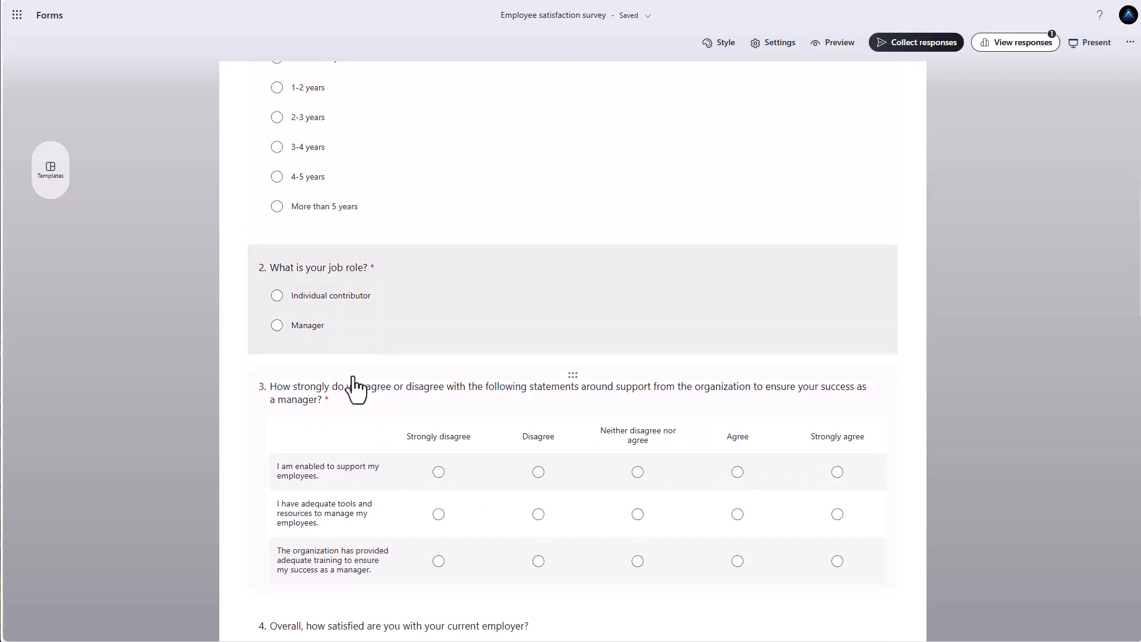
click(458, 398)
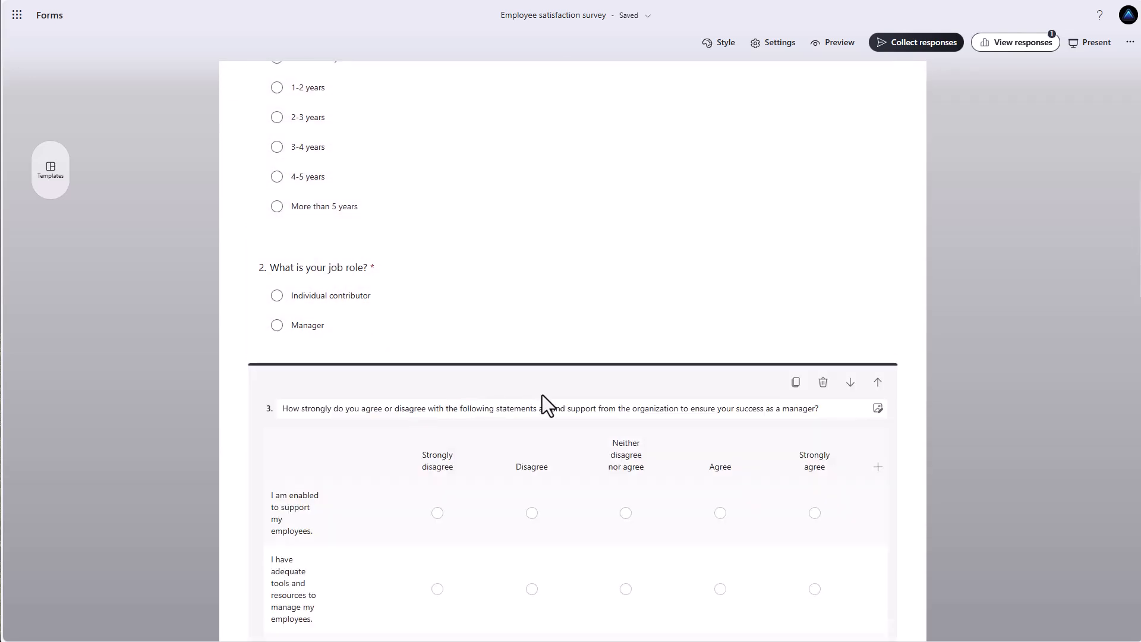
scroll(543, 398, down, 3)
scroll(488, 440, down, 2)
click(398, 565)
scroll(476, 535, down, 2)
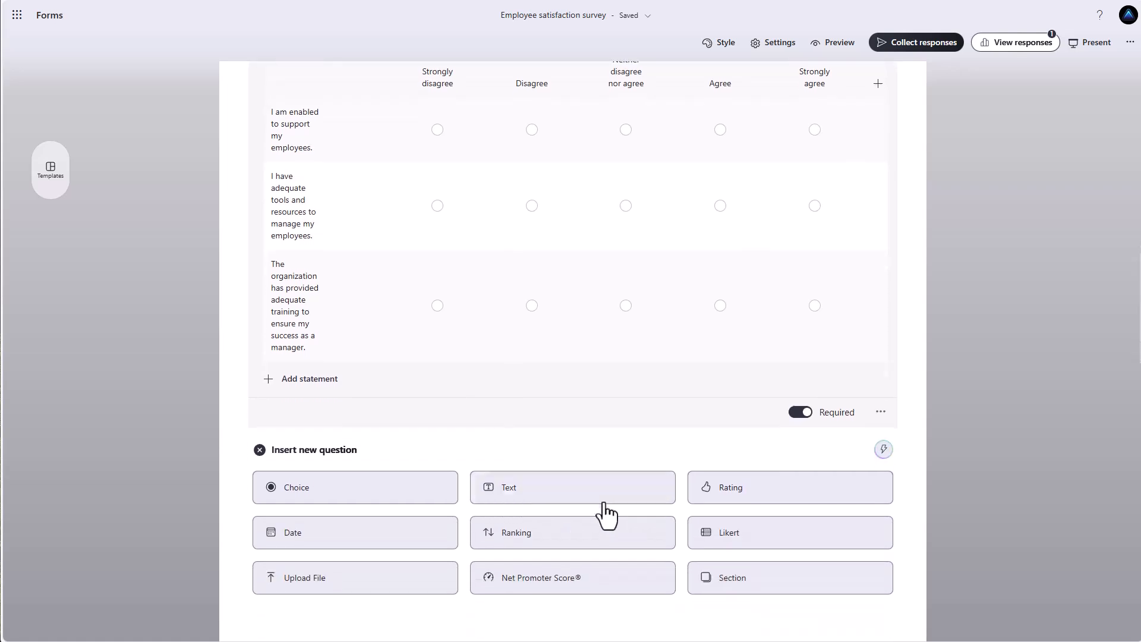
click(750, 579)
scroll(416, 505, up, 4)
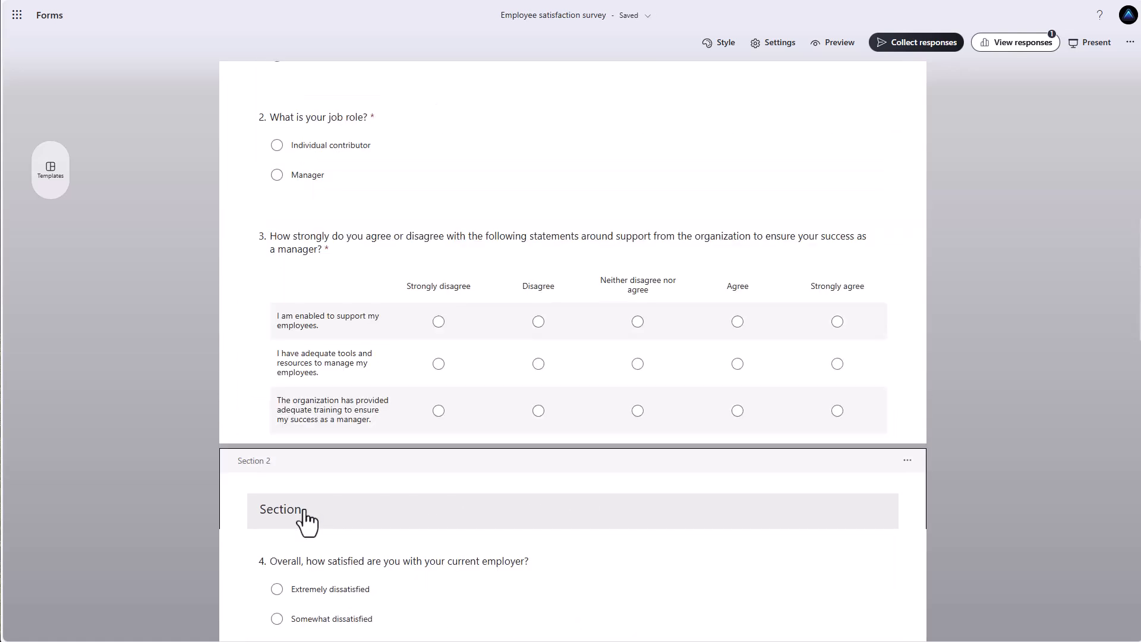
Title the new section above the overall satisfaction question "General Employee Experience".
double_click(307, 507)
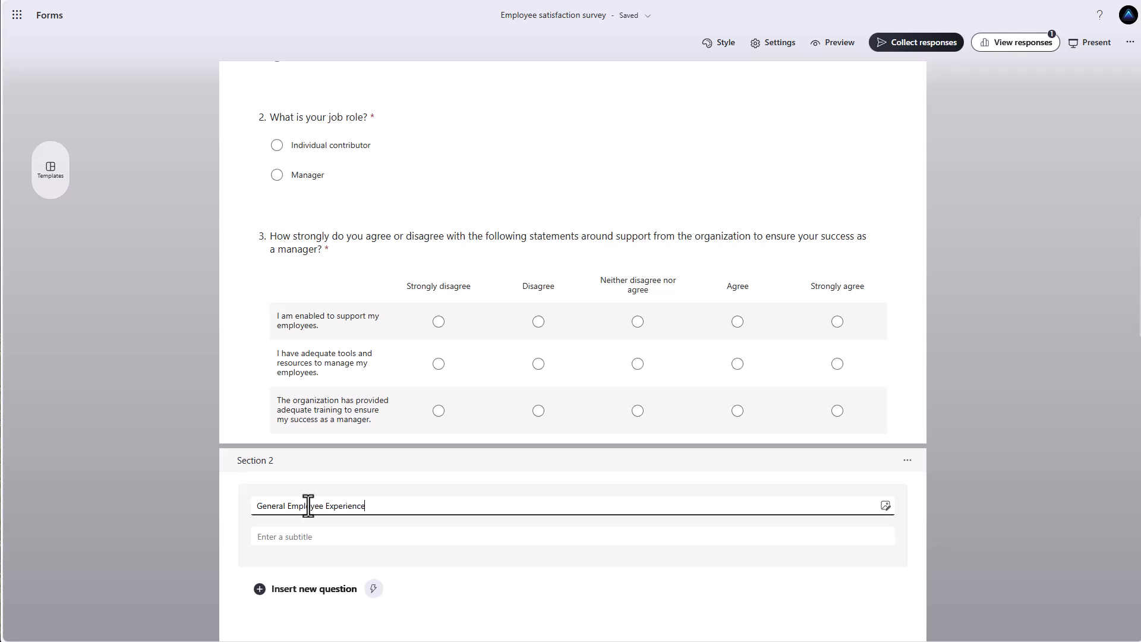
scroll(357, 535, down, 6)
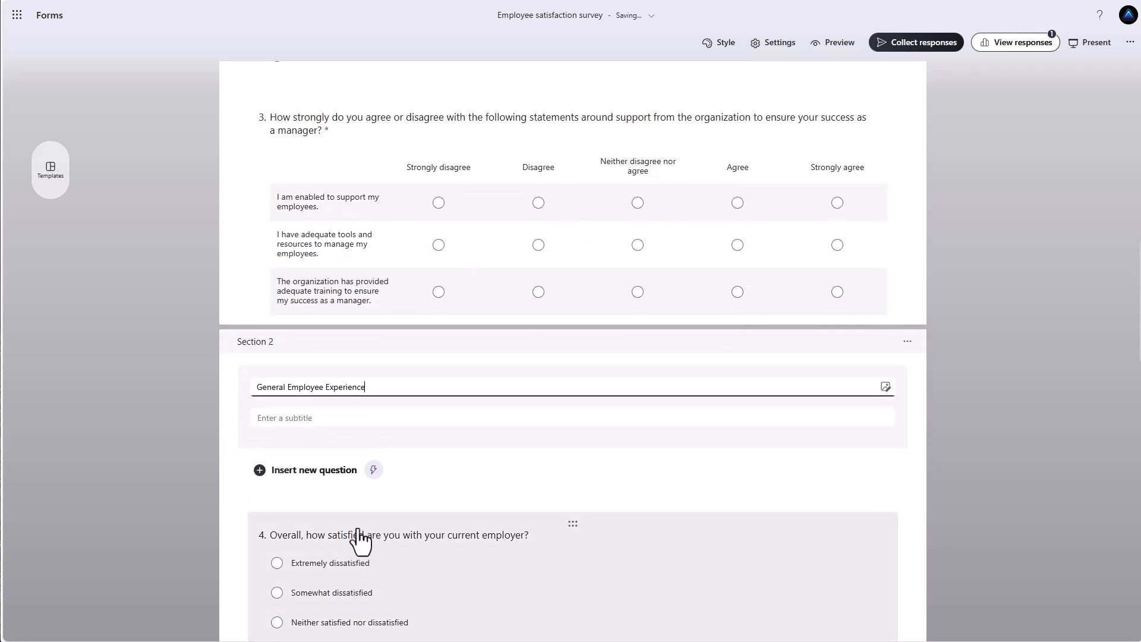
Insert another section directly below the job role question and title it "Management Support".
scroll(375, 485, up, 7)
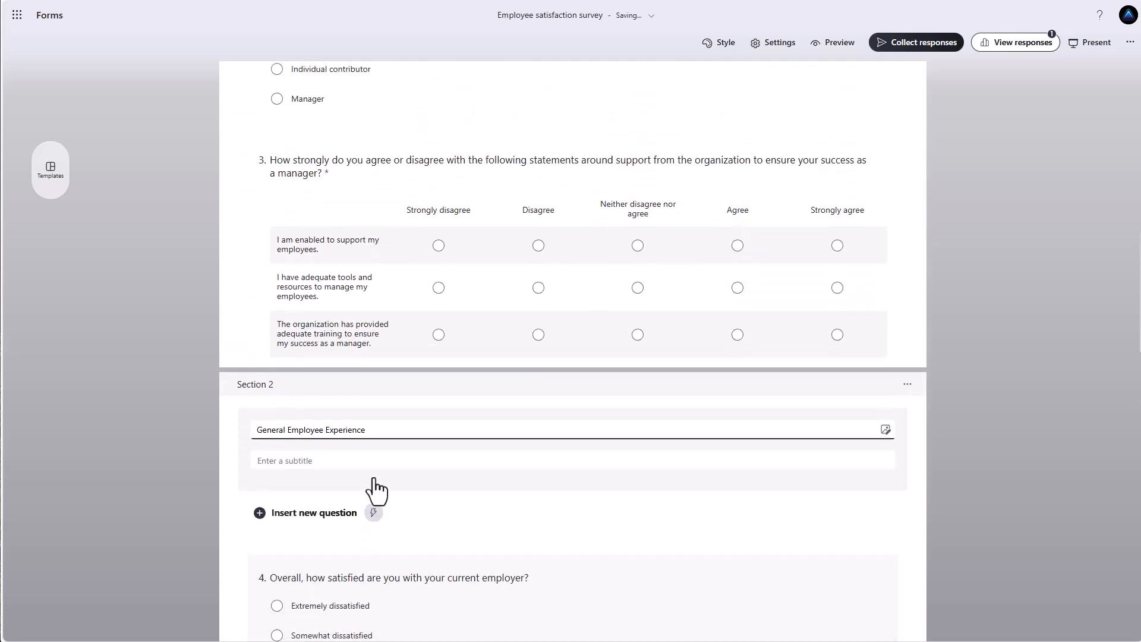
scroll(406, 348, up, 1)
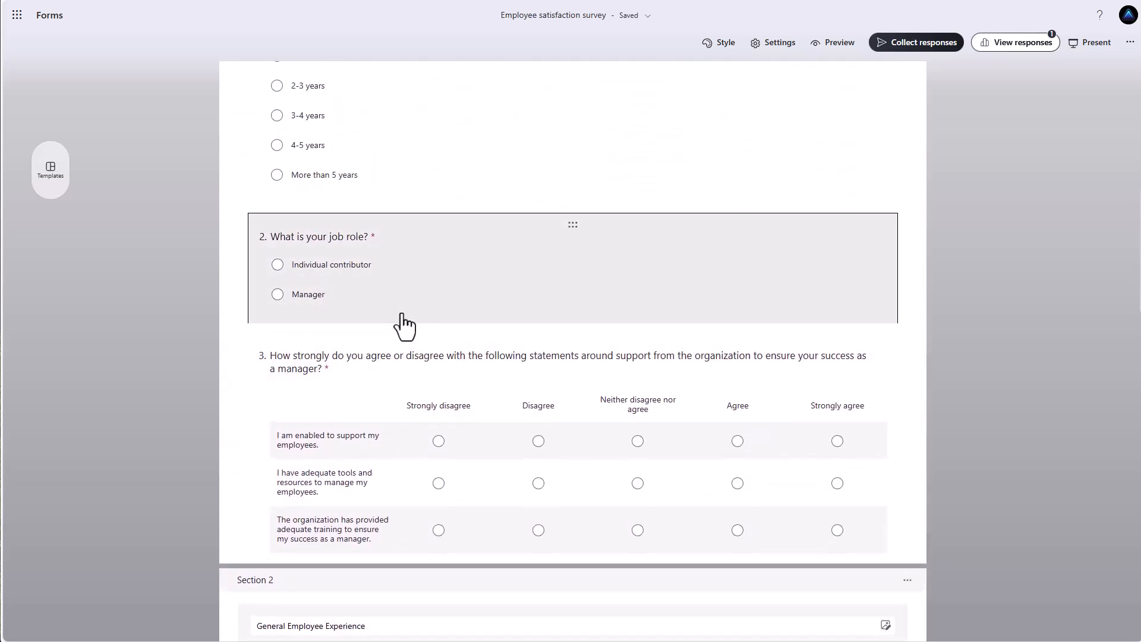
click(400, 324)
click(301, 429)
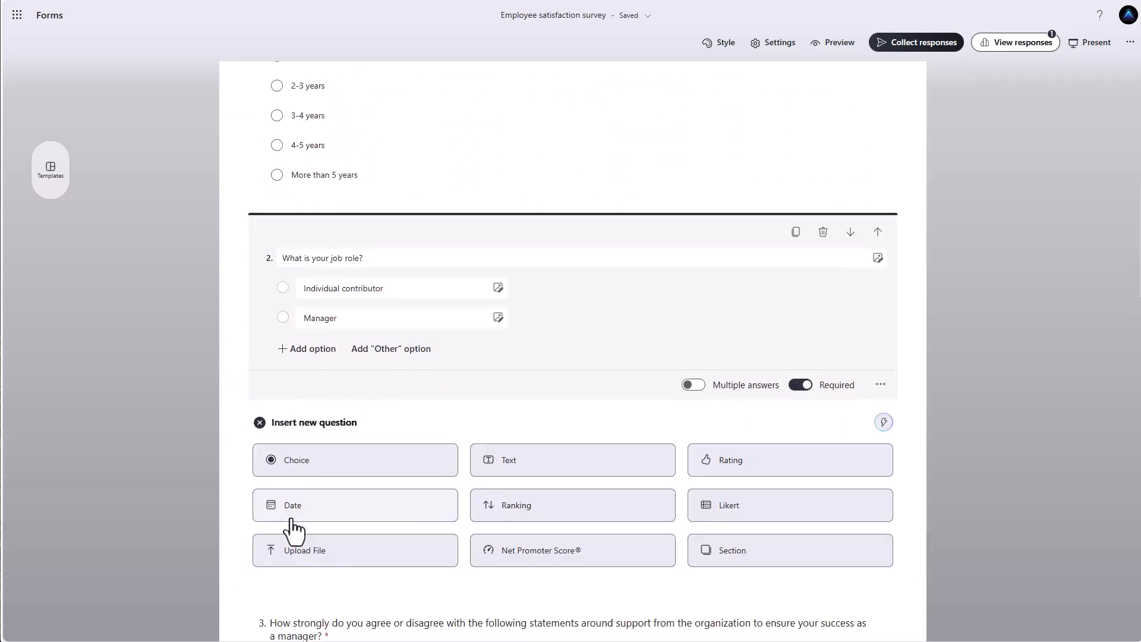
click(737, 592)
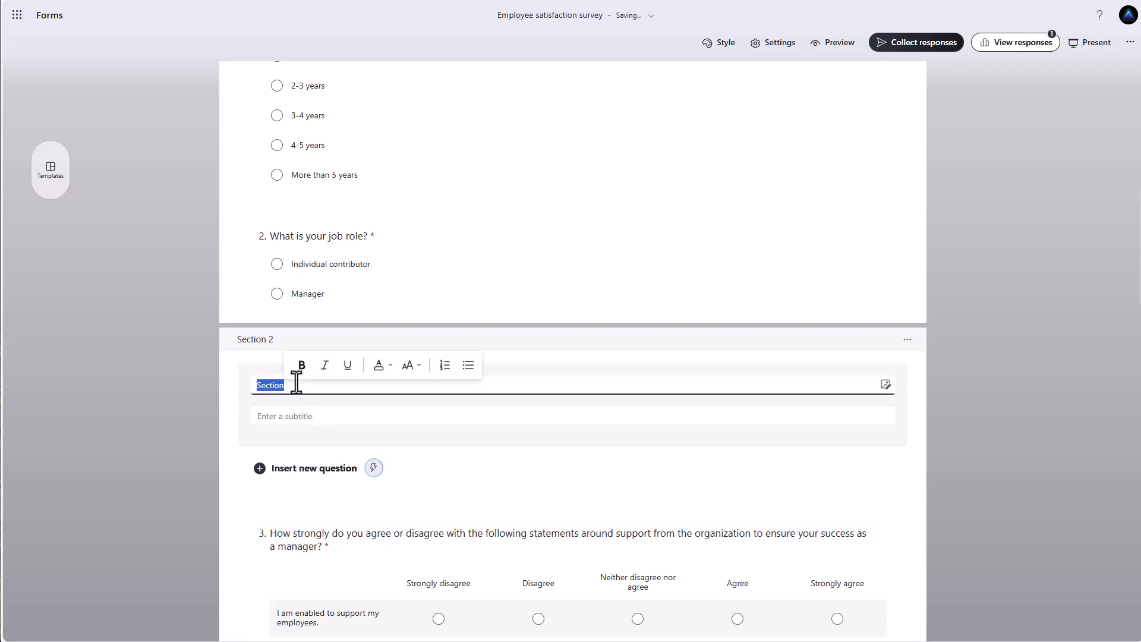
text(Mangement Support)
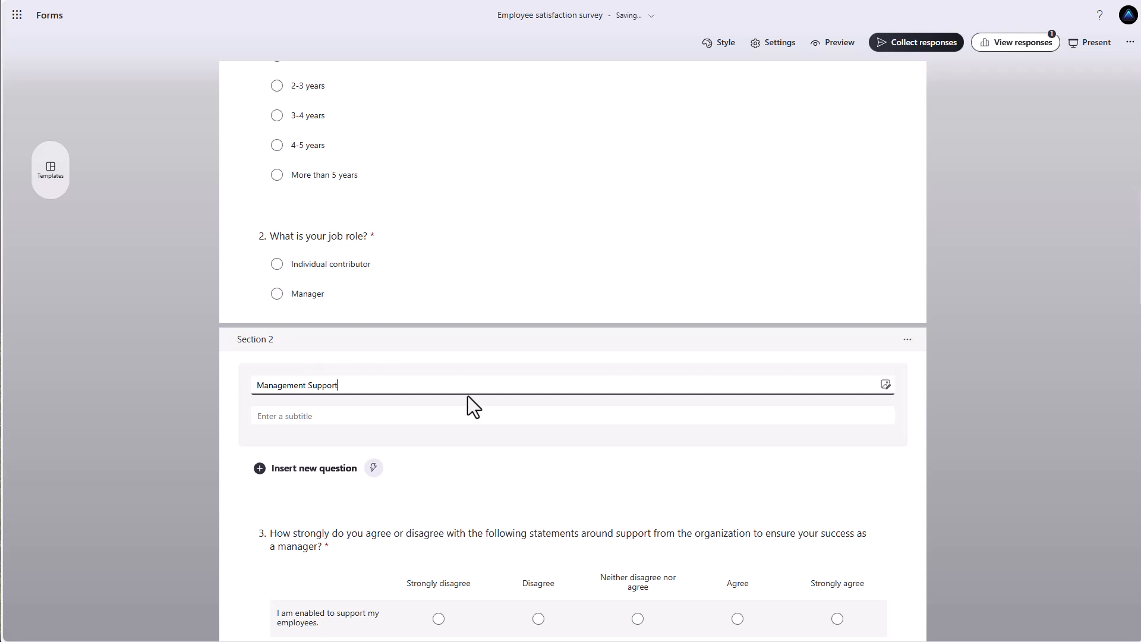
Open the branching options for the "What is your job role?" question.
scroll(535, 386, up, 2)
click(589, 354)
scroll(631, 356, down, 2)
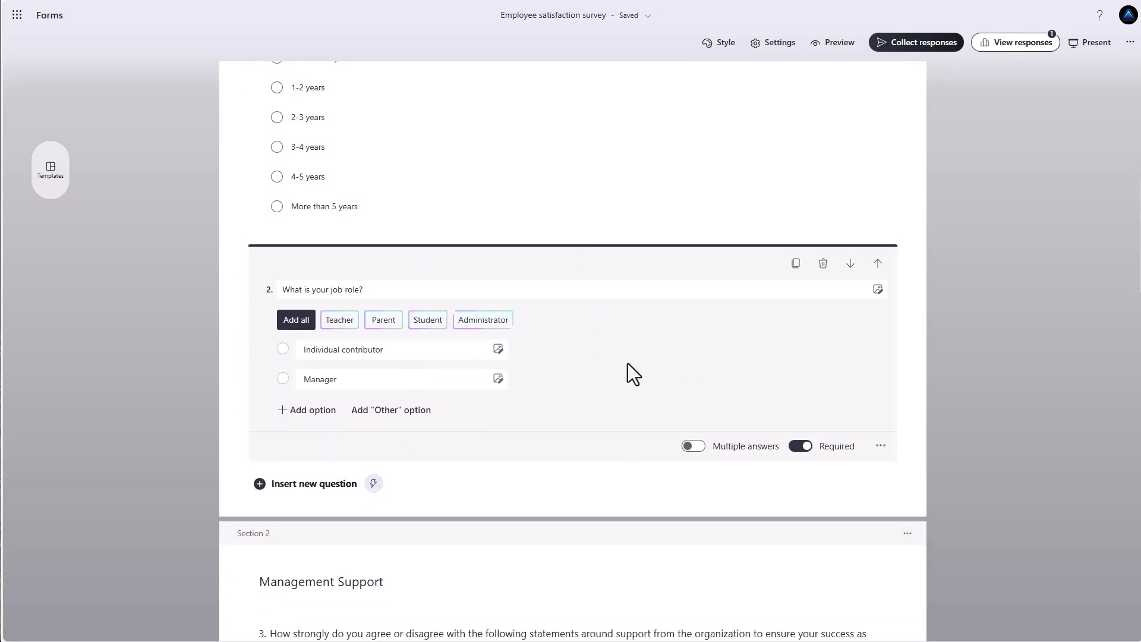
scroll(628, 362, down, 1)
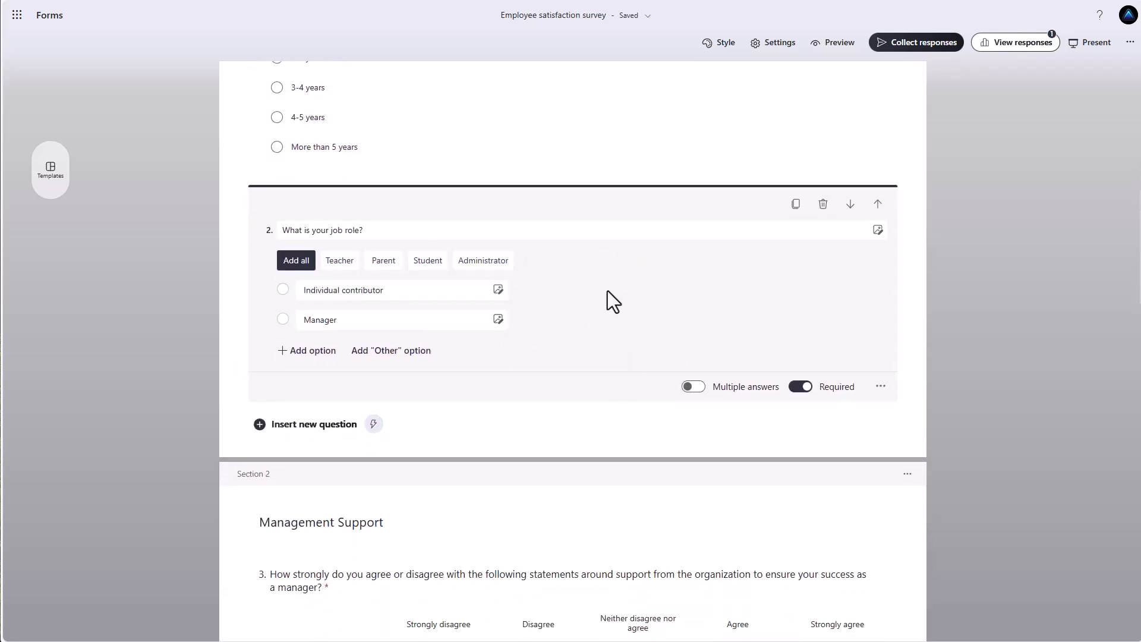
click(881, 387)
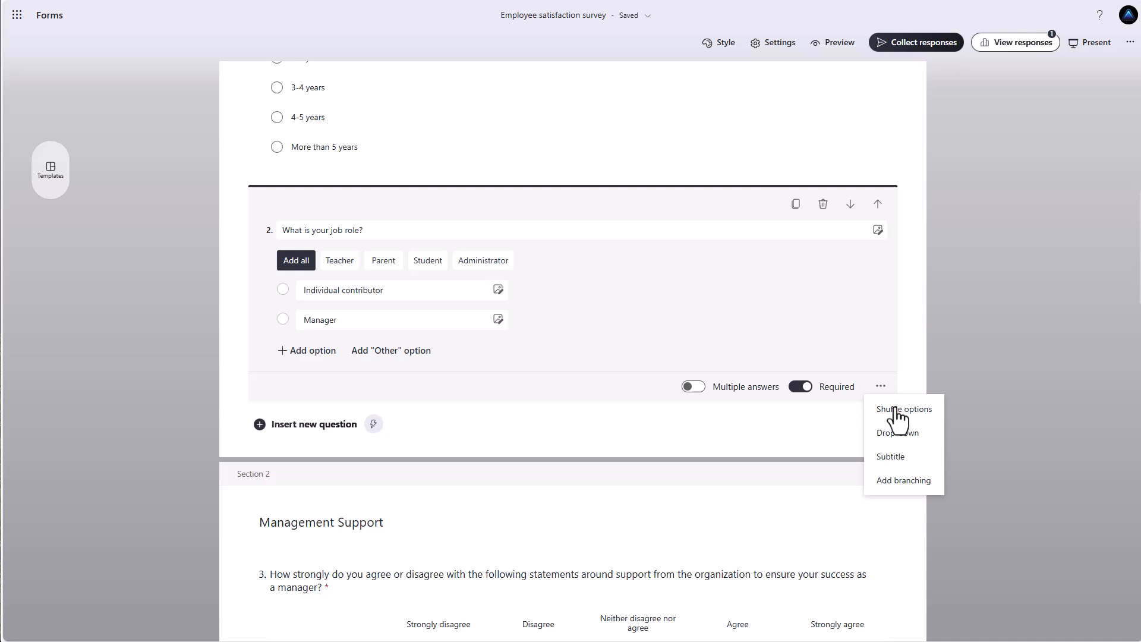
click(909, 480)
Branch the Individual contributor answer to the General Employee Experience section and the Manager answer to the Management Support section.
scroll(592, 420, down, 1)
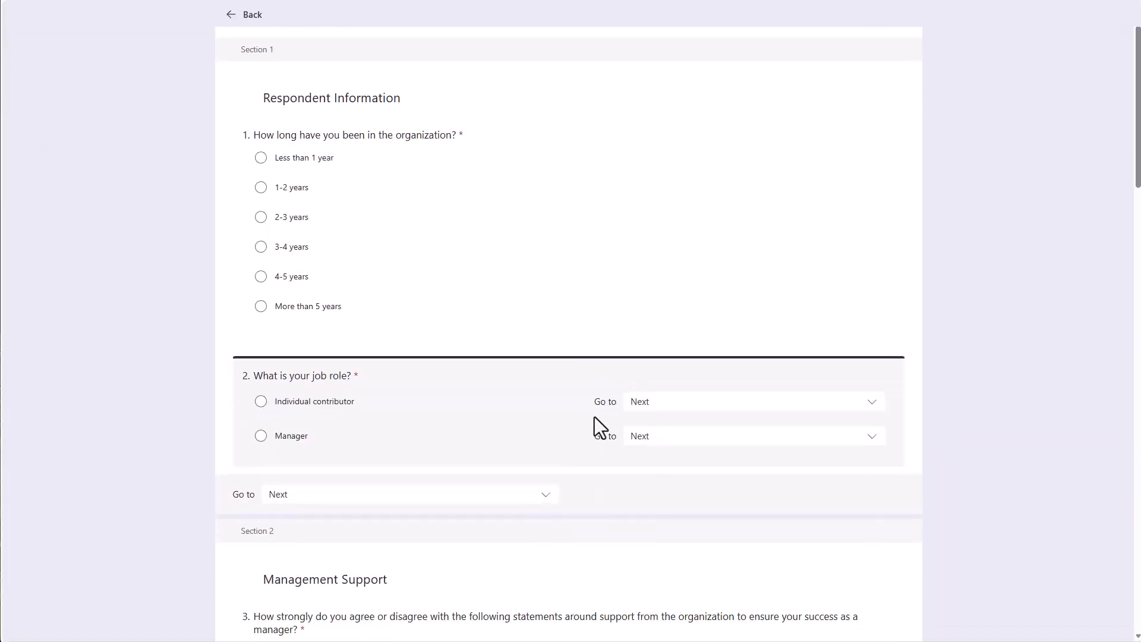
click(694, 404)
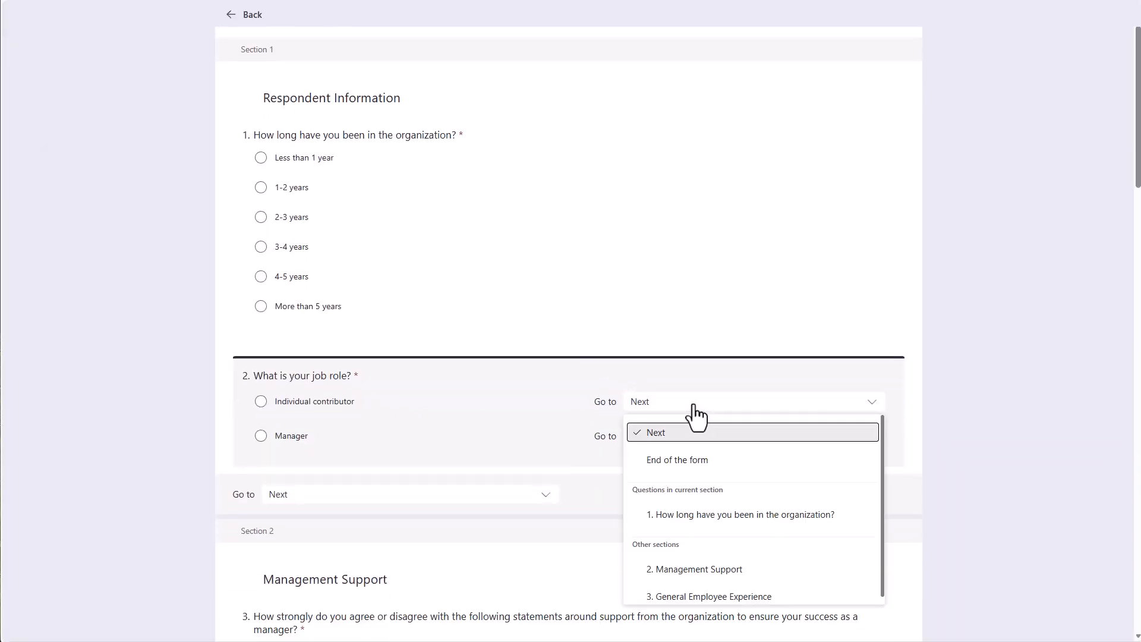
click(719, 597)
click(656, 452)
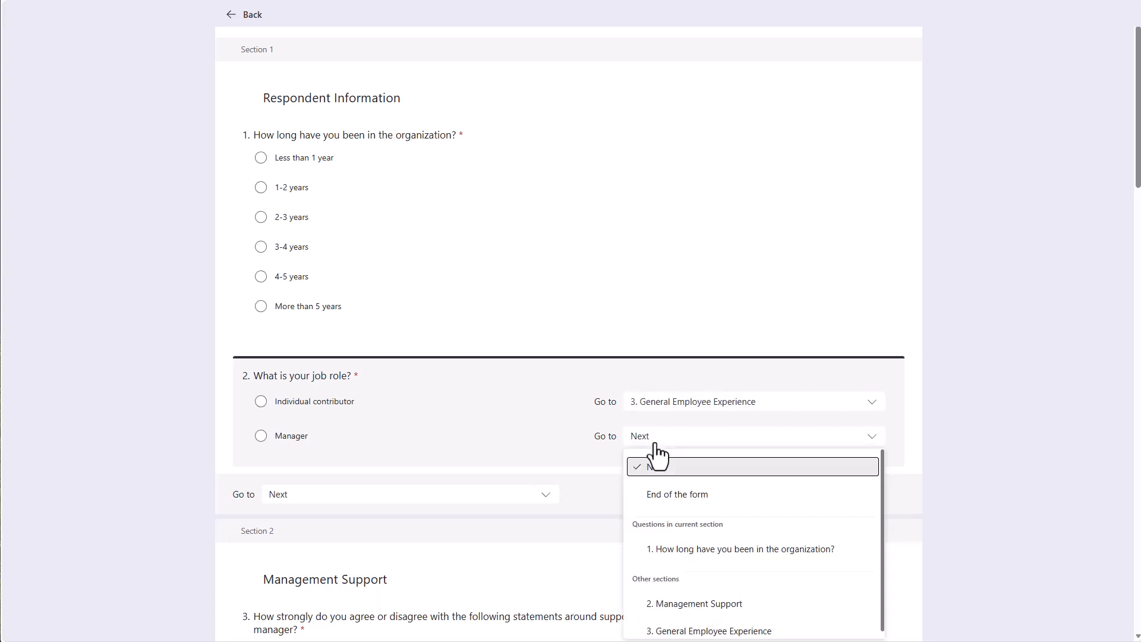
click(718, 610)
Route the end of the Management Support section to General Employee Experience and return to the survey editor.
scroll(716, 527, down, 6)
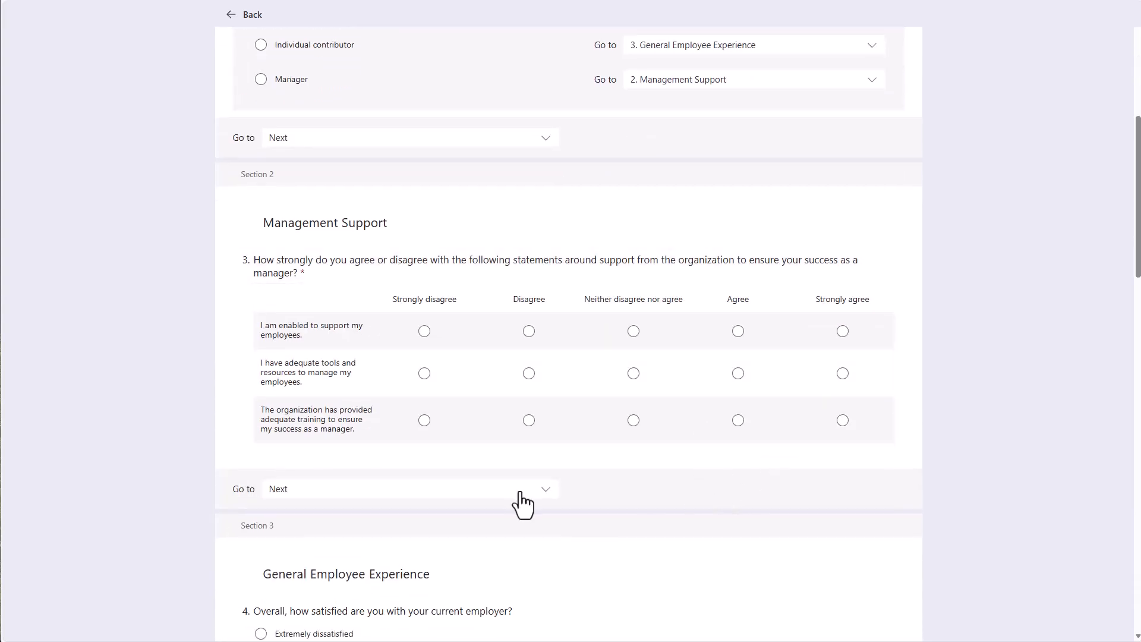
click(549, 496)
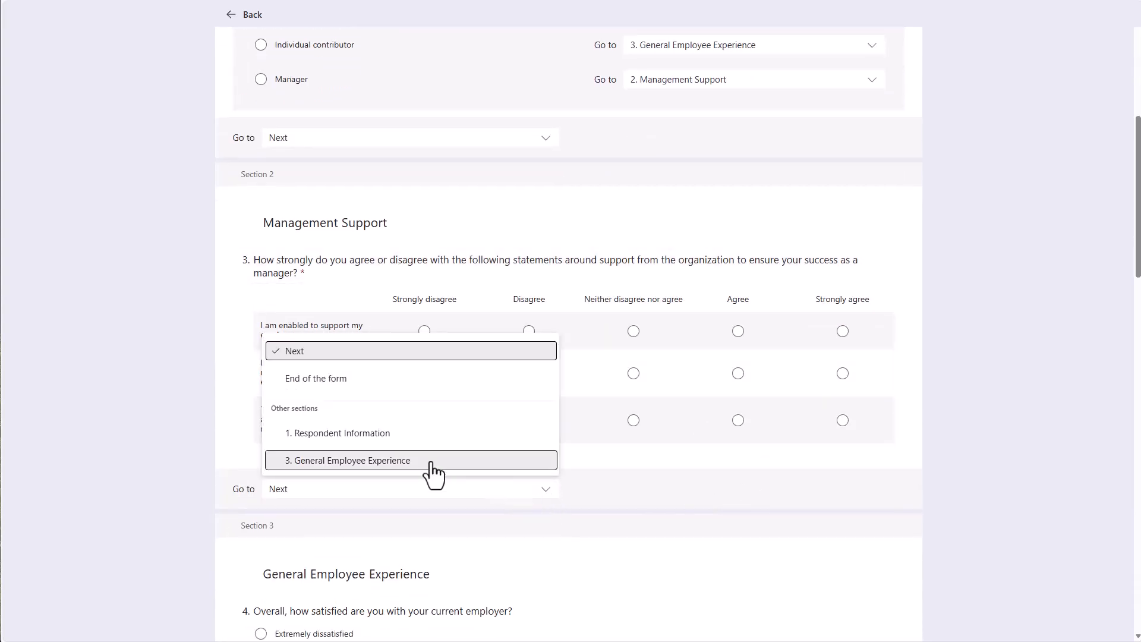
click(405, 469)
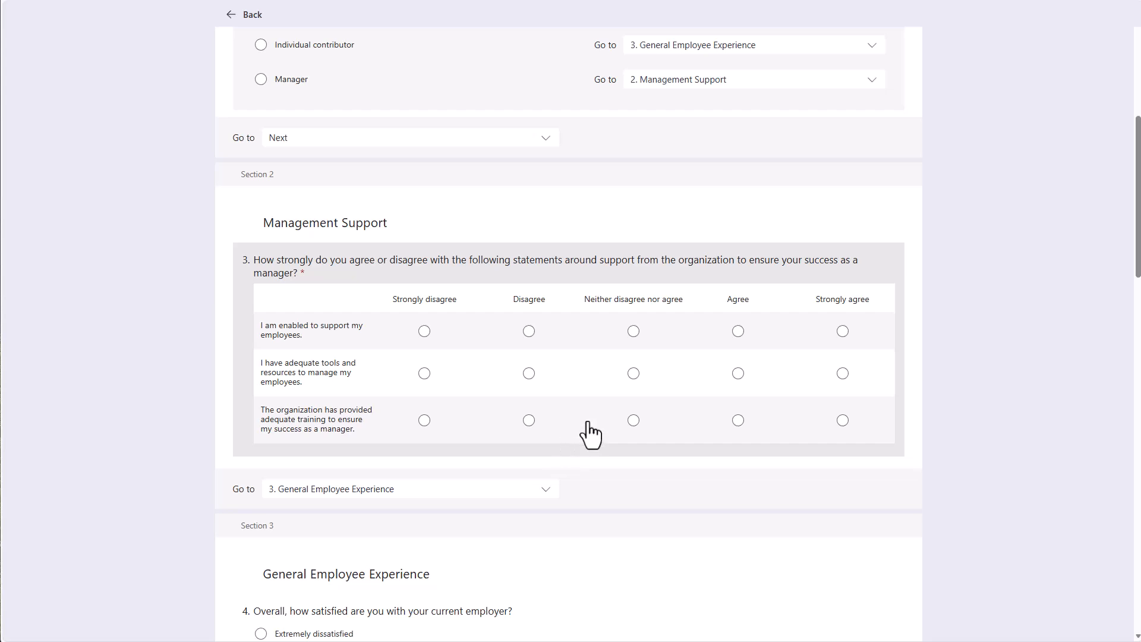
scroll(658, 390, up, 7)
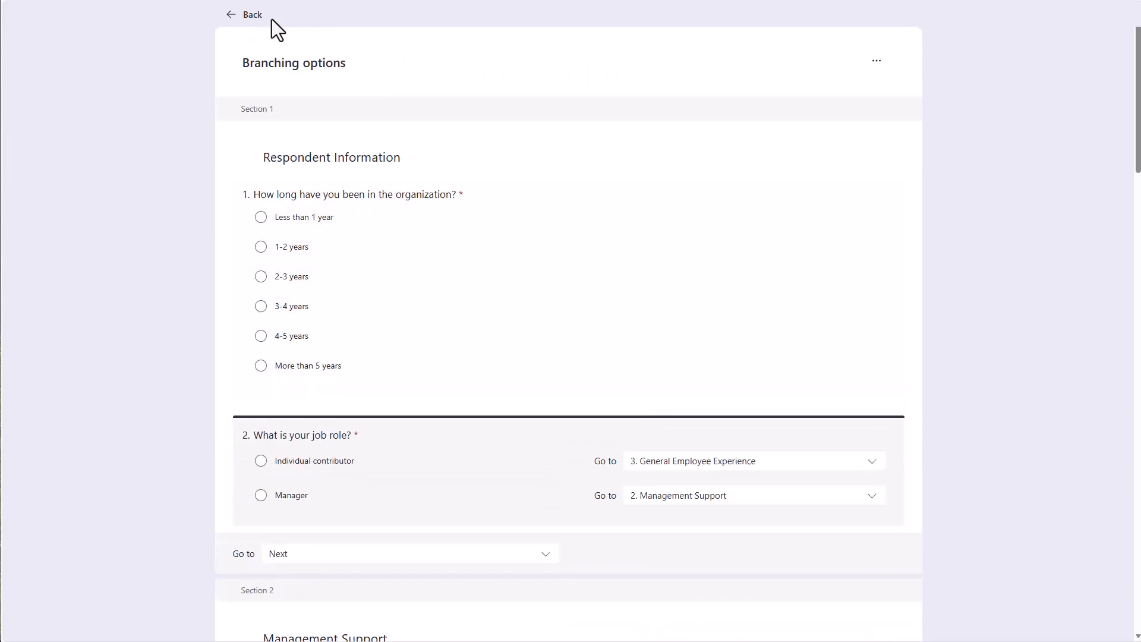
click(255, 16)
Preview the survey as a Manager, rate the management support statements, and continue to the section that follows.
click(832, 43)
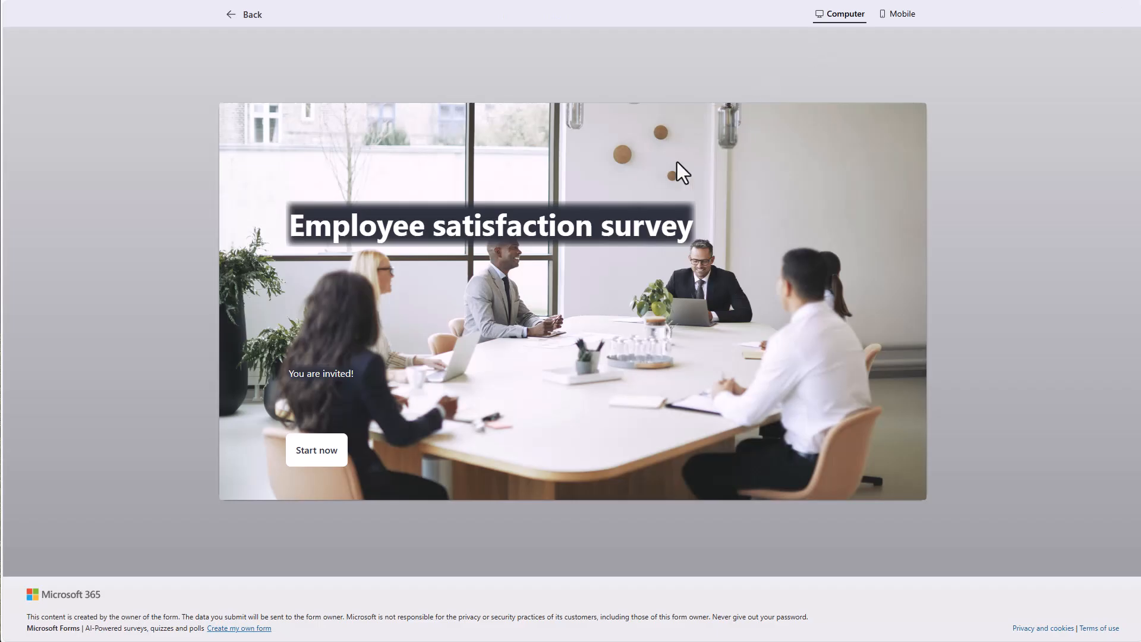
click(336, 445)
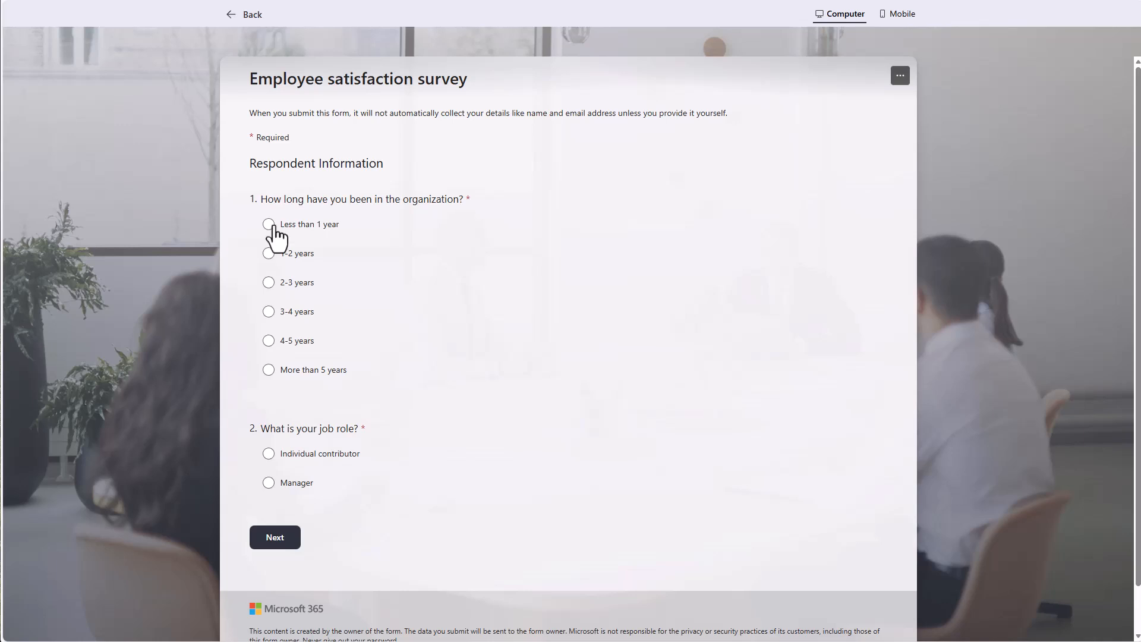
click(285, 545)
click(432, 255)
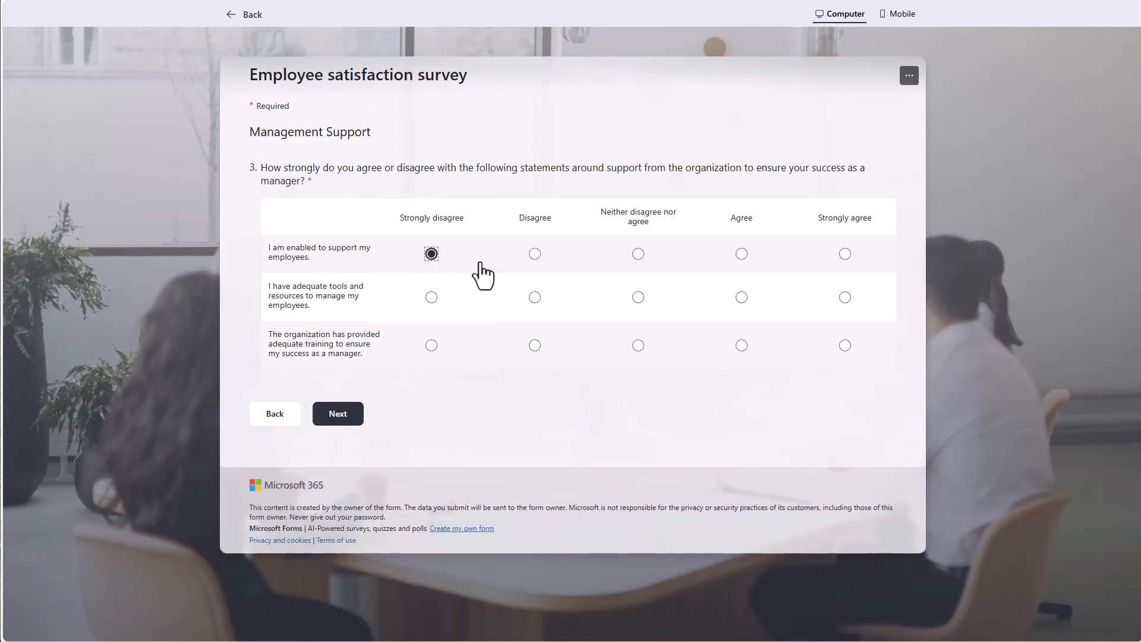
click(535, 299)
click(334, 419)
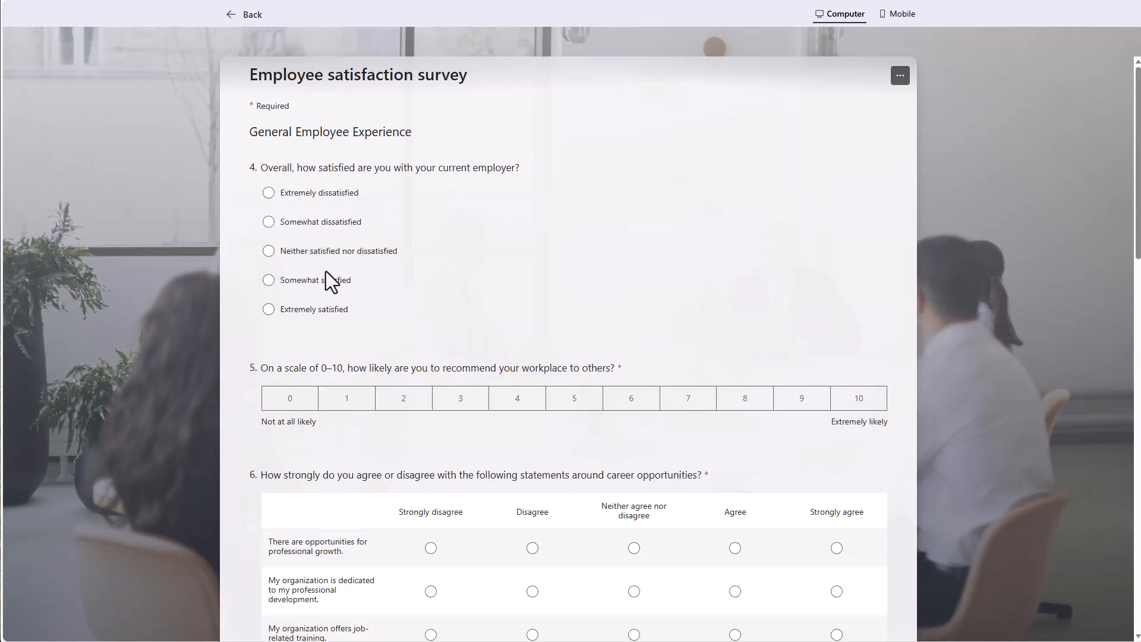
Look through the General Employee Experience questions shown on the manager path and exit the preview.
scroll(339, 311, down, 10)
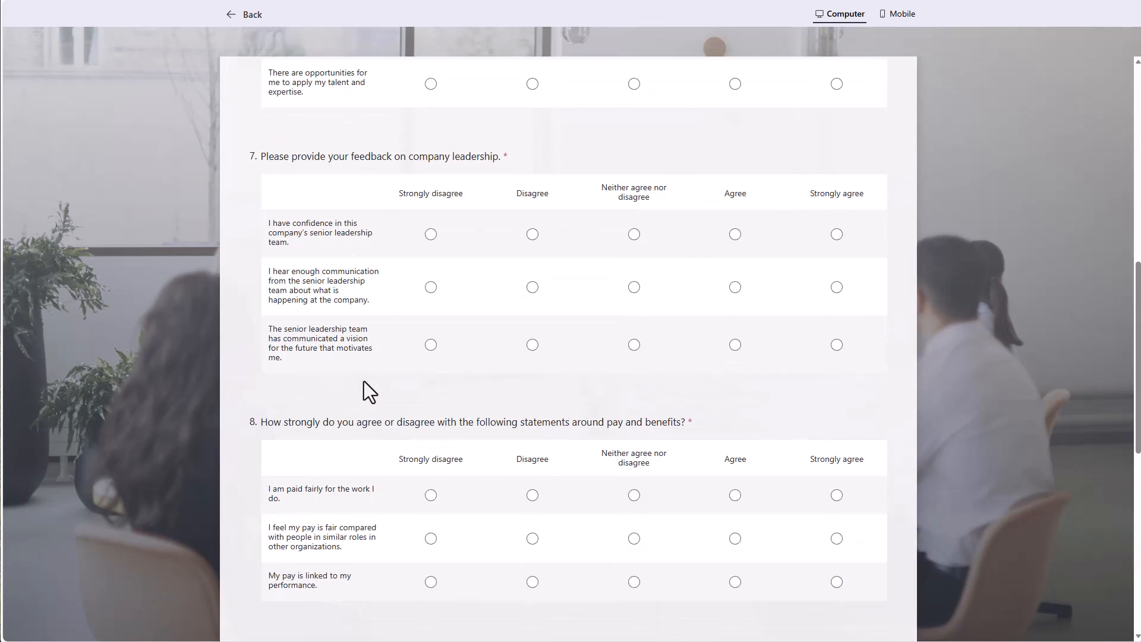
scroll(364, 380, up, 10)
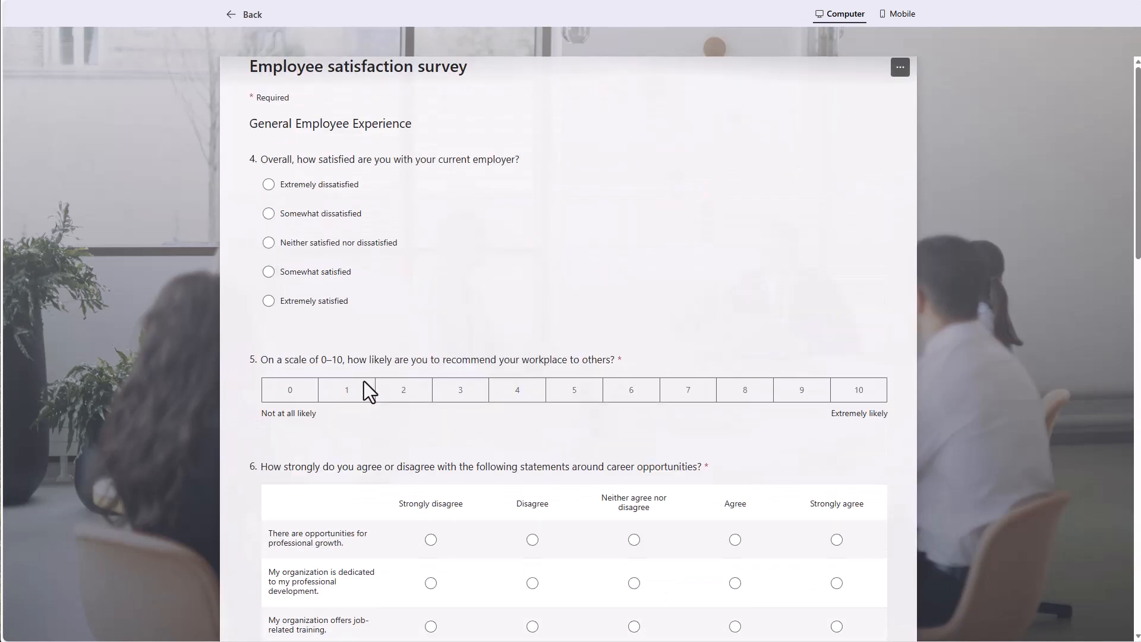
click(252, 15)
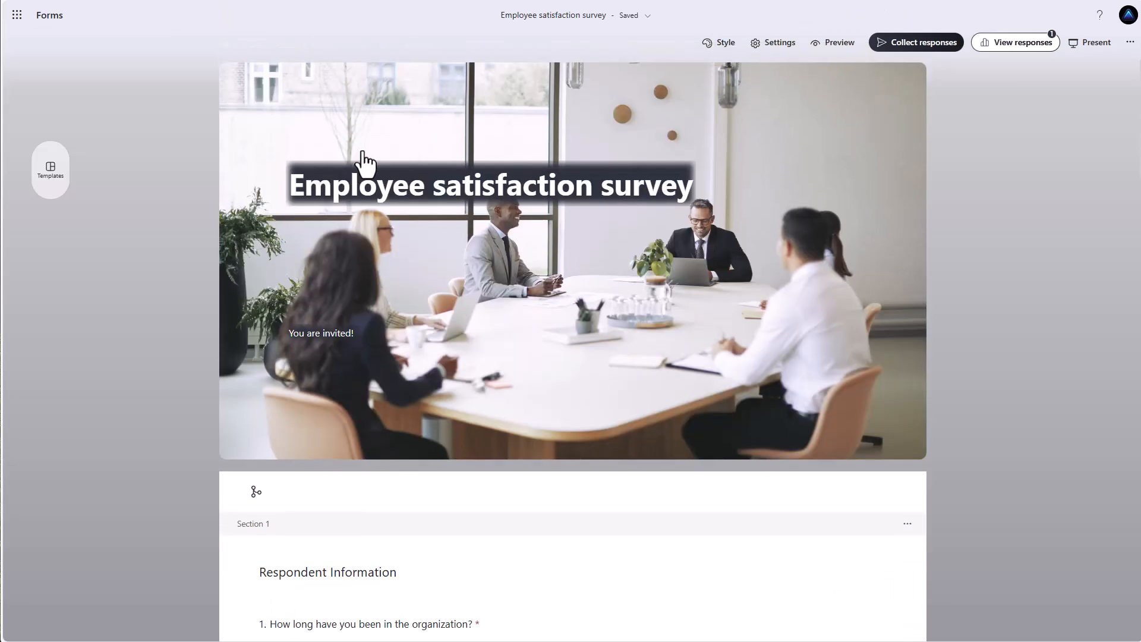
Preview the survey again, answering "Less than 1 year" and "Individual contributor", and continue to the next section.
click(831, 43)
click(316, 451)
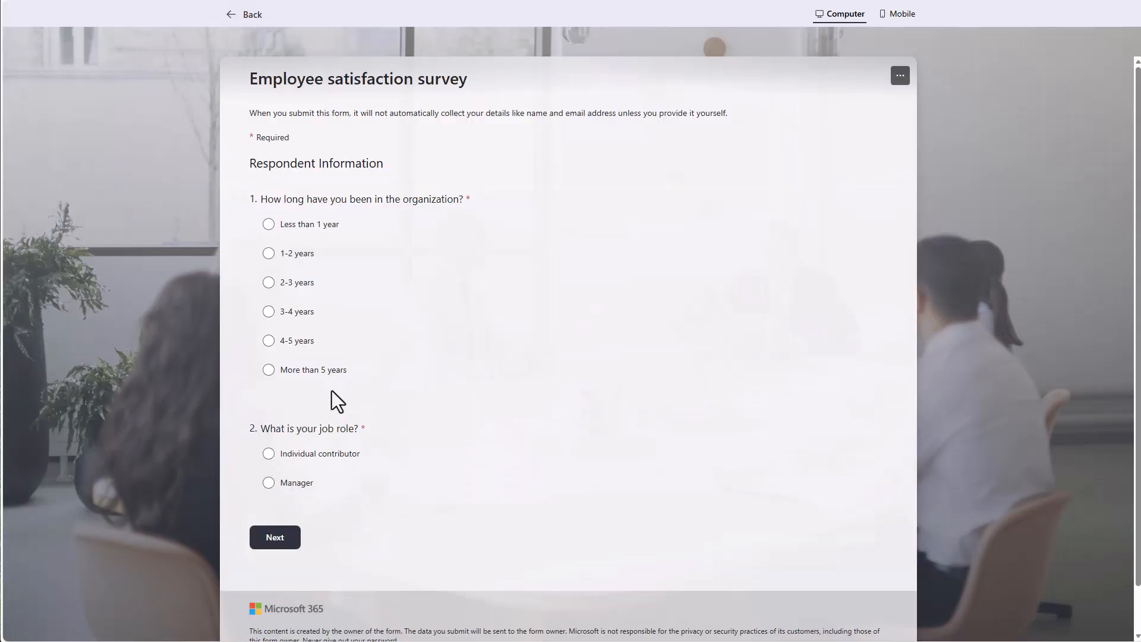
click(268, 224)
click(268, 454)
click(276, 539)
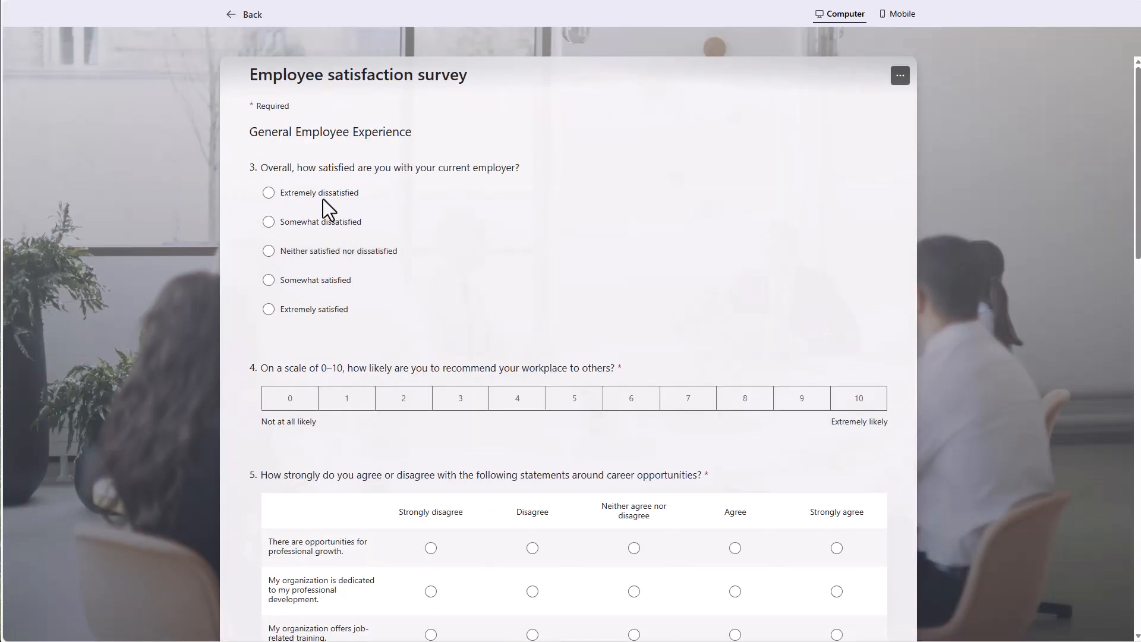
Review the questions on the individual contributor path through to the final open feedback question, and exit the preview.
scroll(375, 320, down, 15)
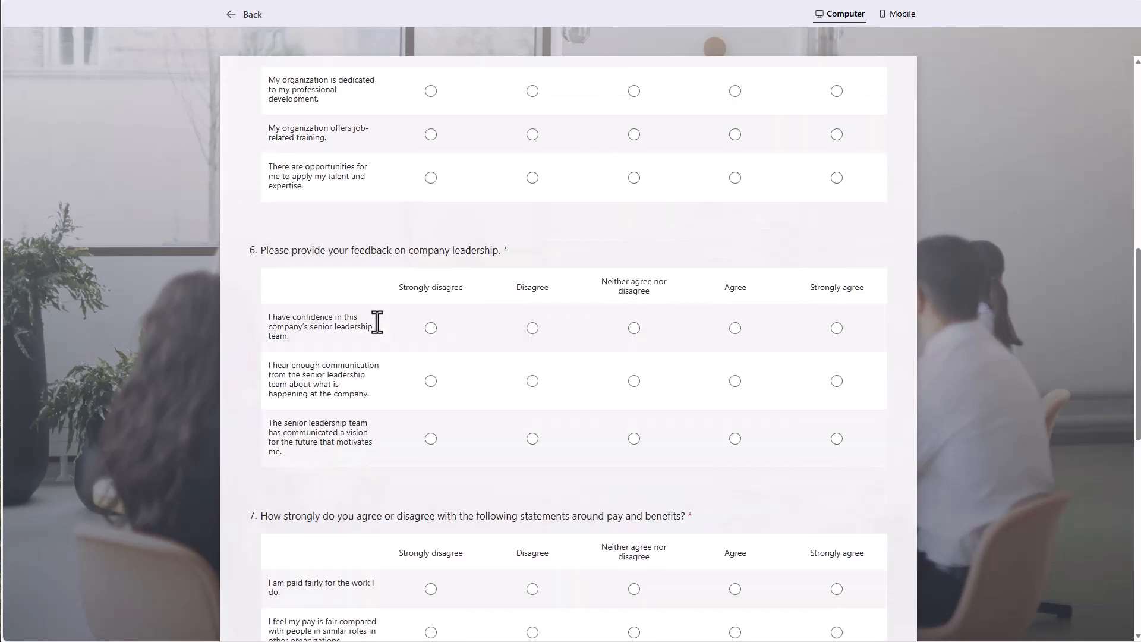
scroll(377, 322, up, 15)
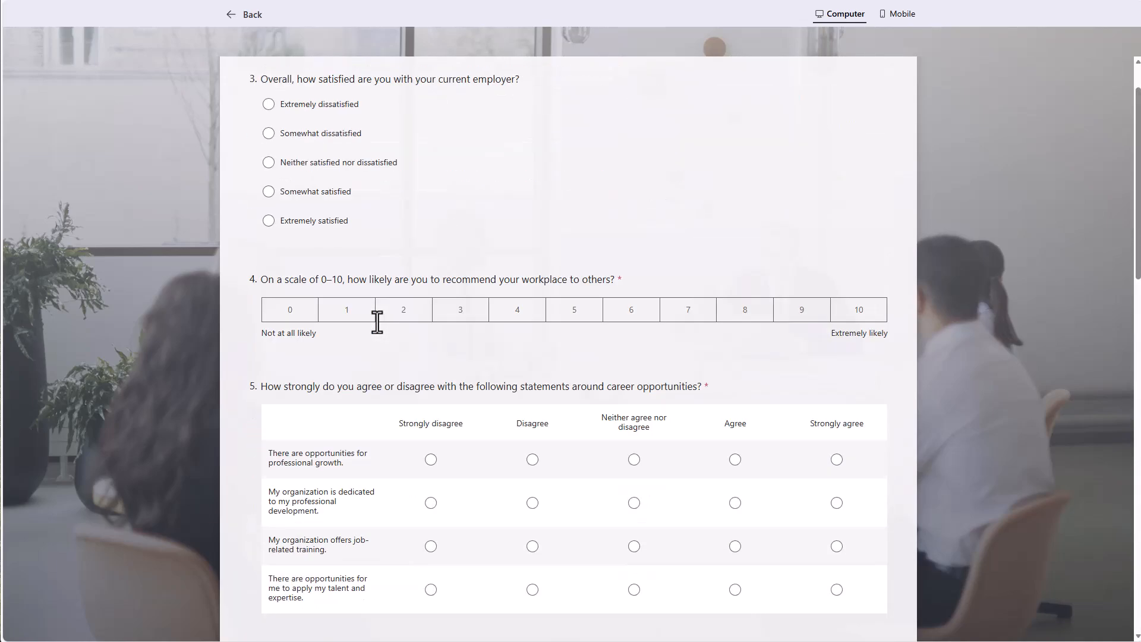
scroll(377, 322, down, 13)
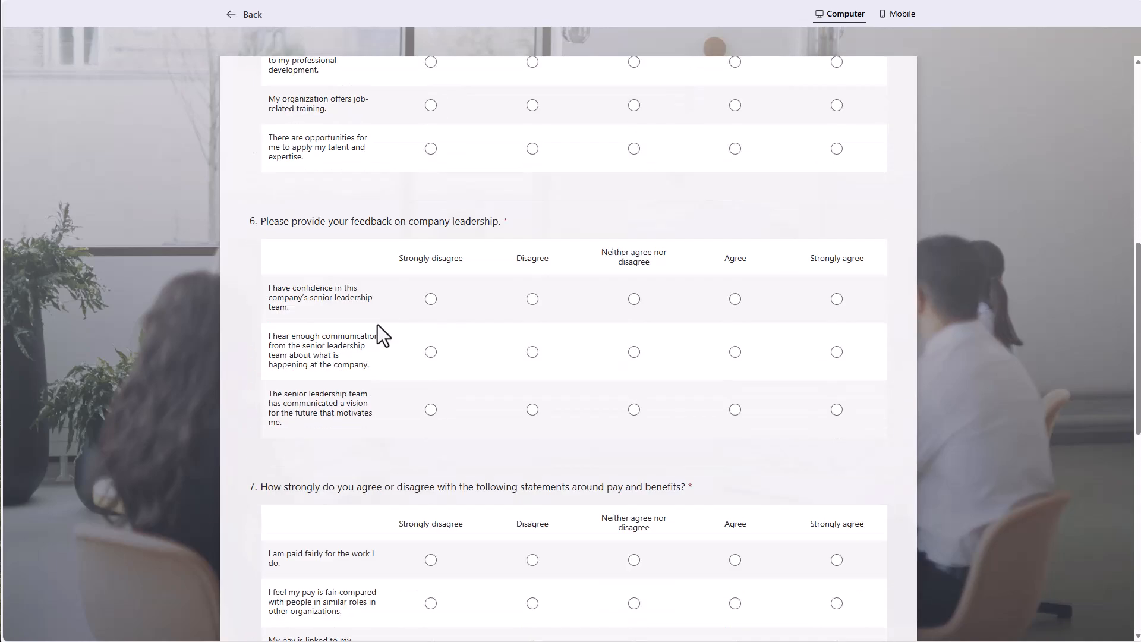
scroll(377, 420, down, 3)
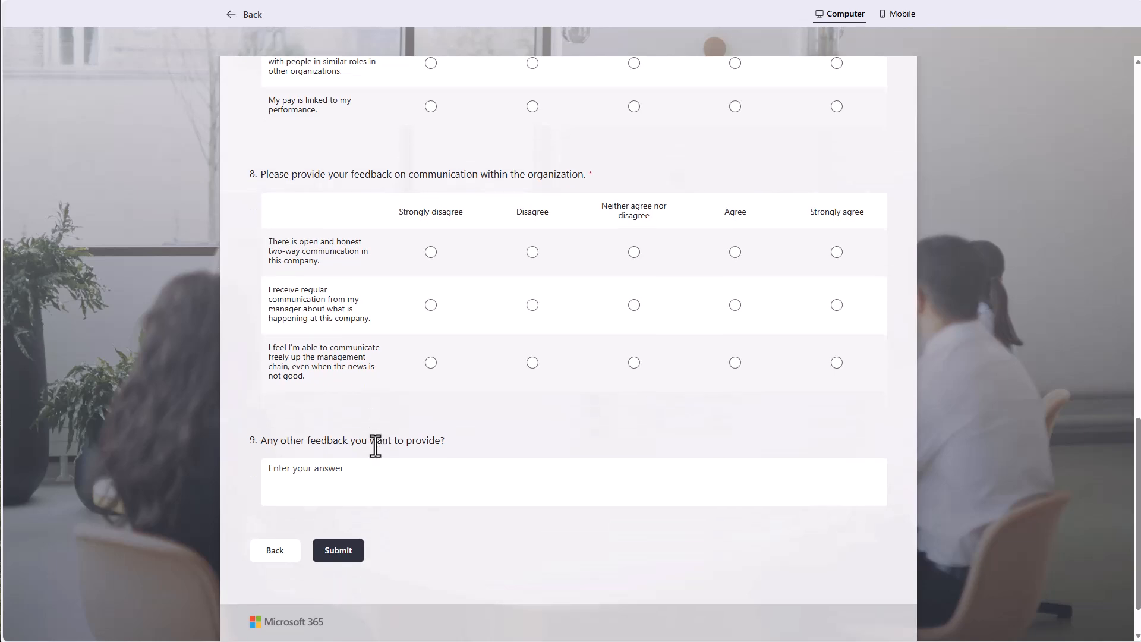
scroll(377, 443, up, 6)
scroll(377, 446, up, 5)
scroll(311, 397, down, 10)
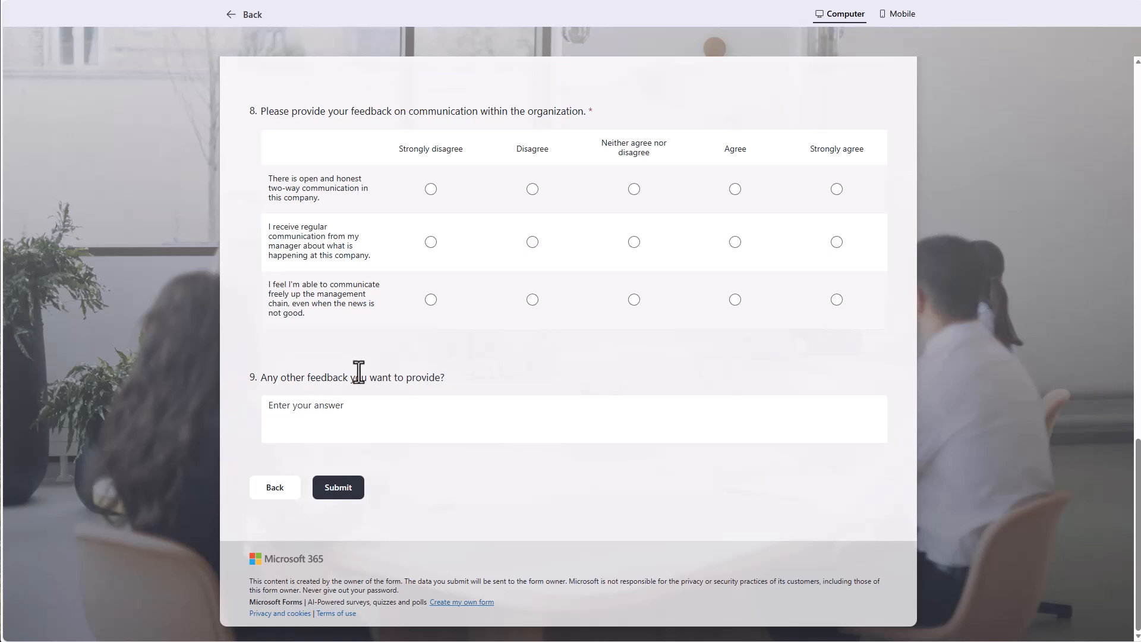
scroll(419, 348, up, 8)
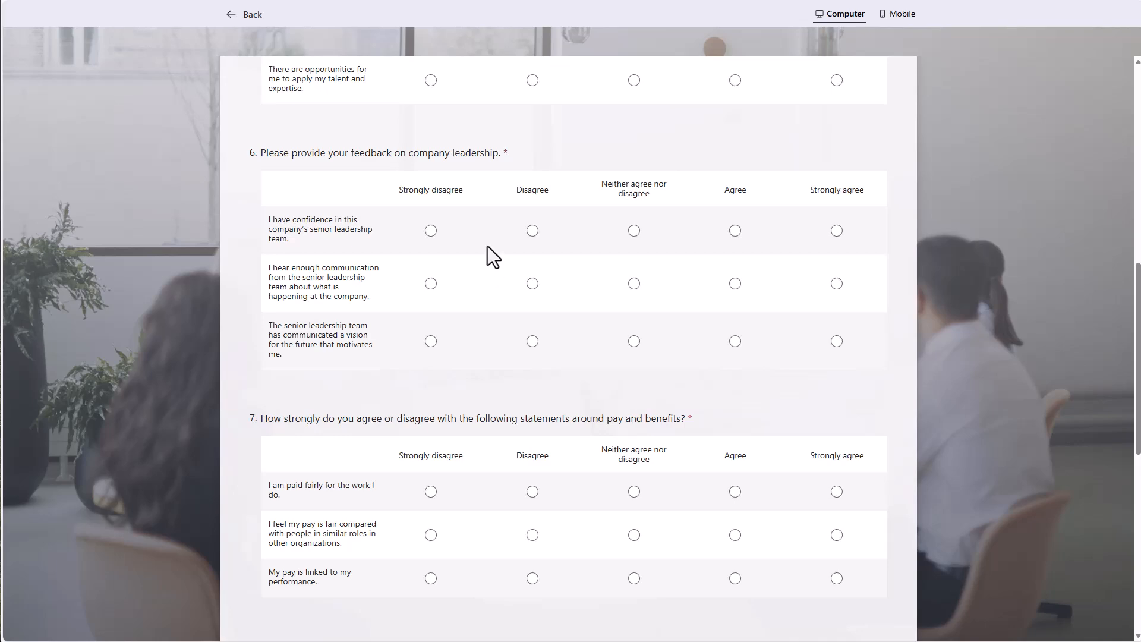
click(247, 24)
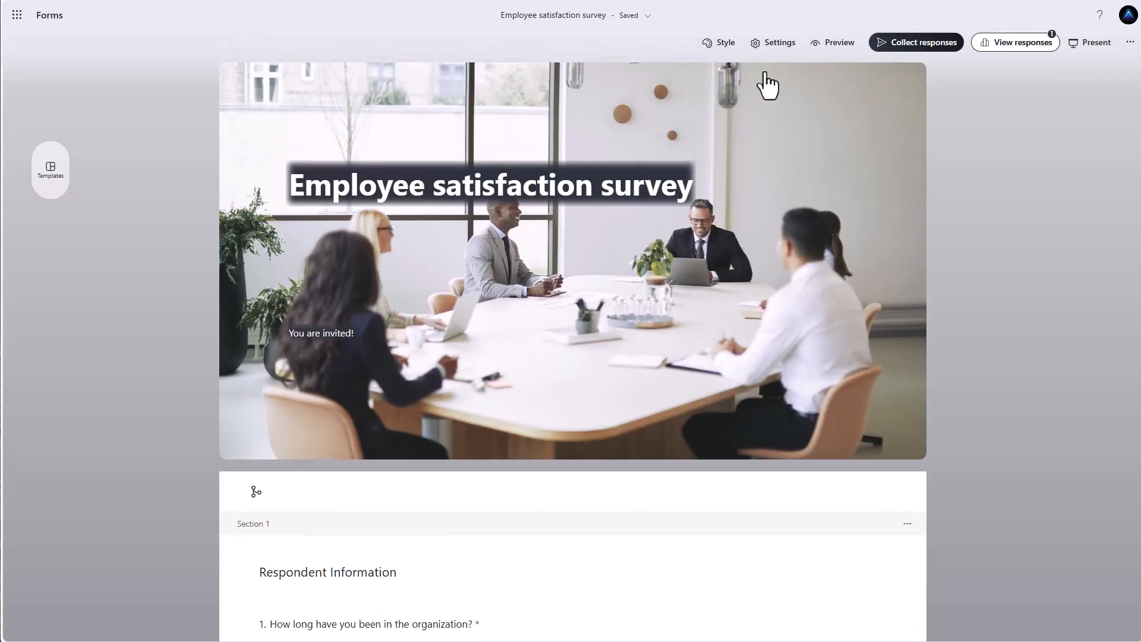
Open the survey's responses overview and view the results in the linked Excel workbook.
click(1014, 47)
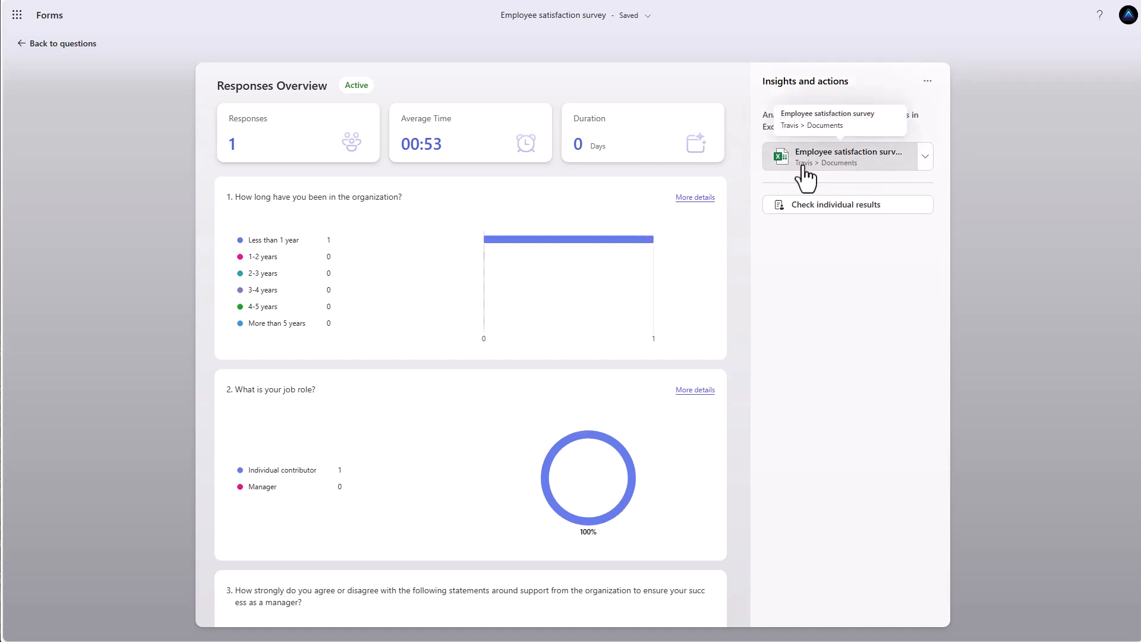
click(854, 167)
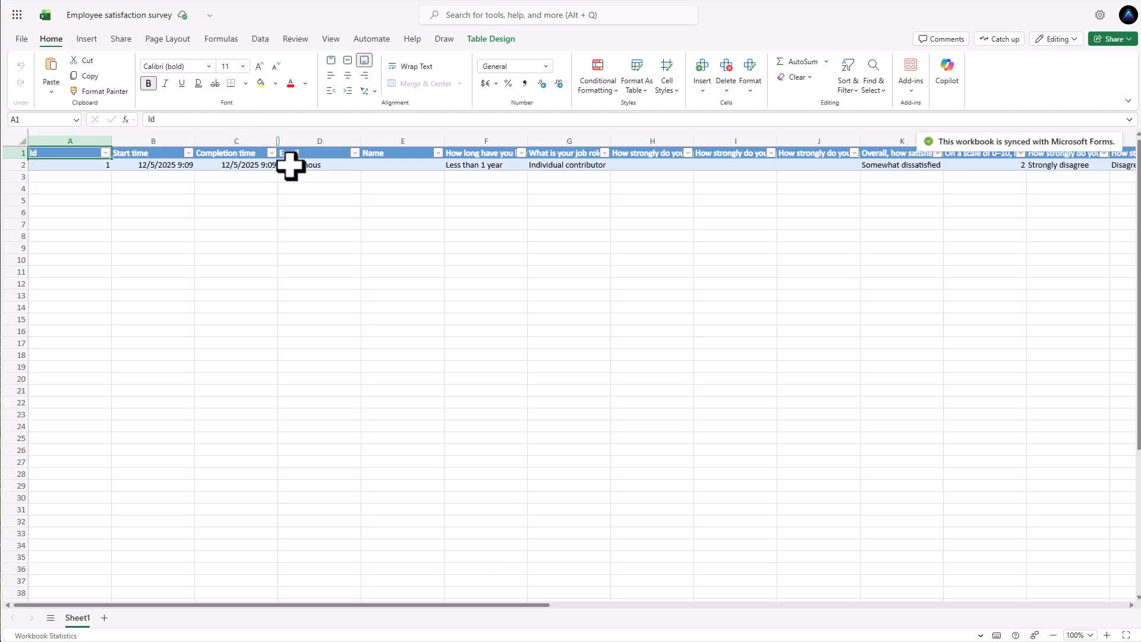
View the version history of the Employee satisfaction survey workbook and return to the document.
click(209, 16)
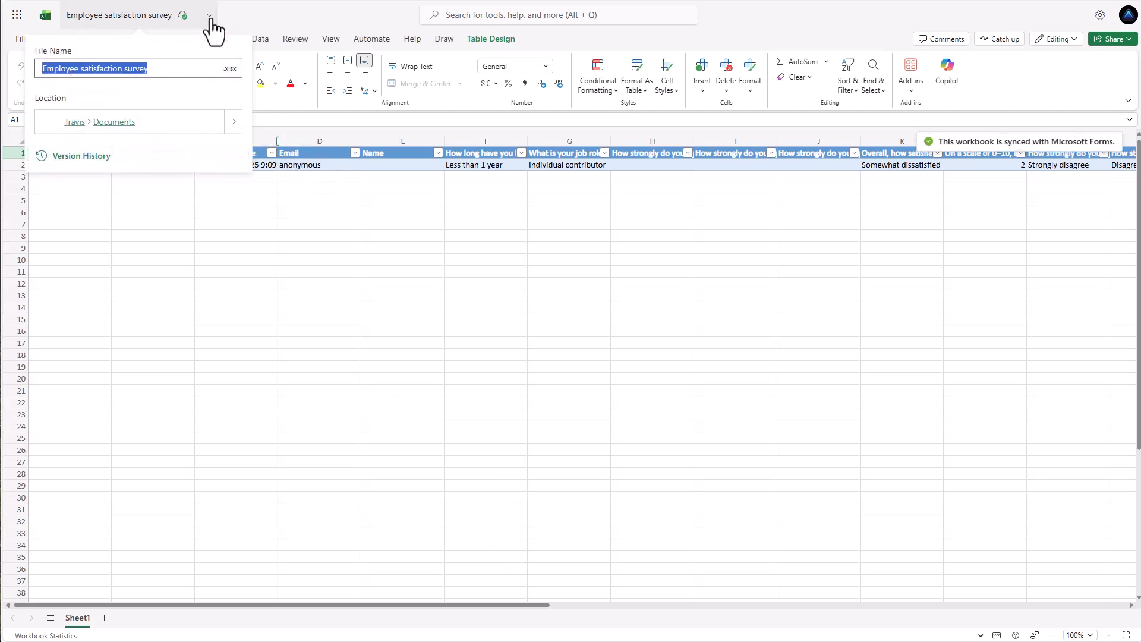
click(84, 158)
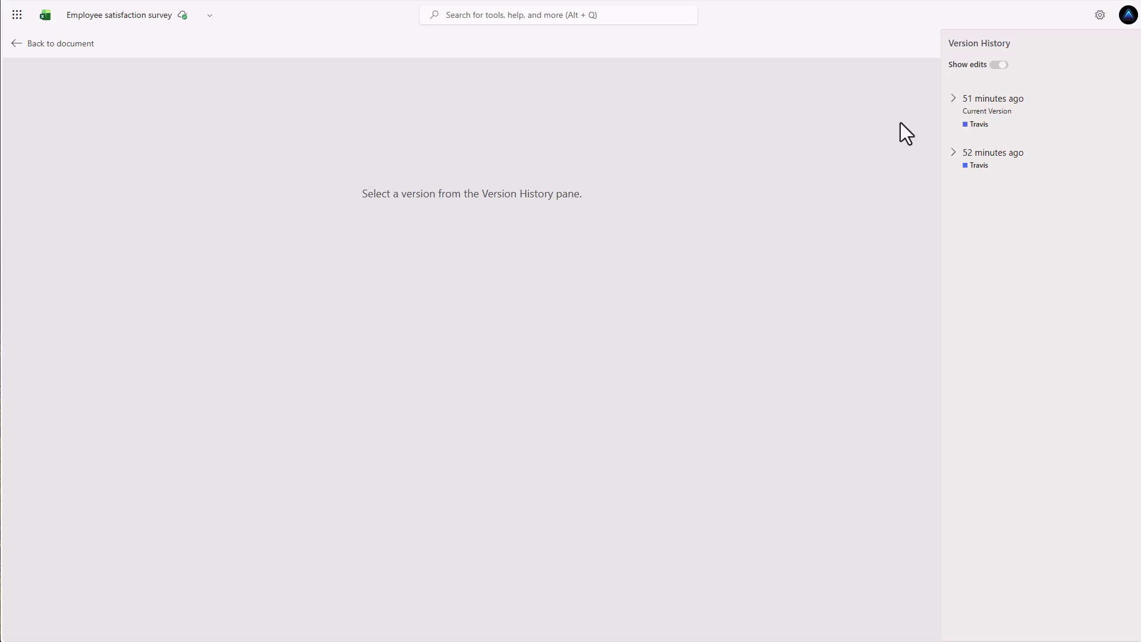
click(20, 51)
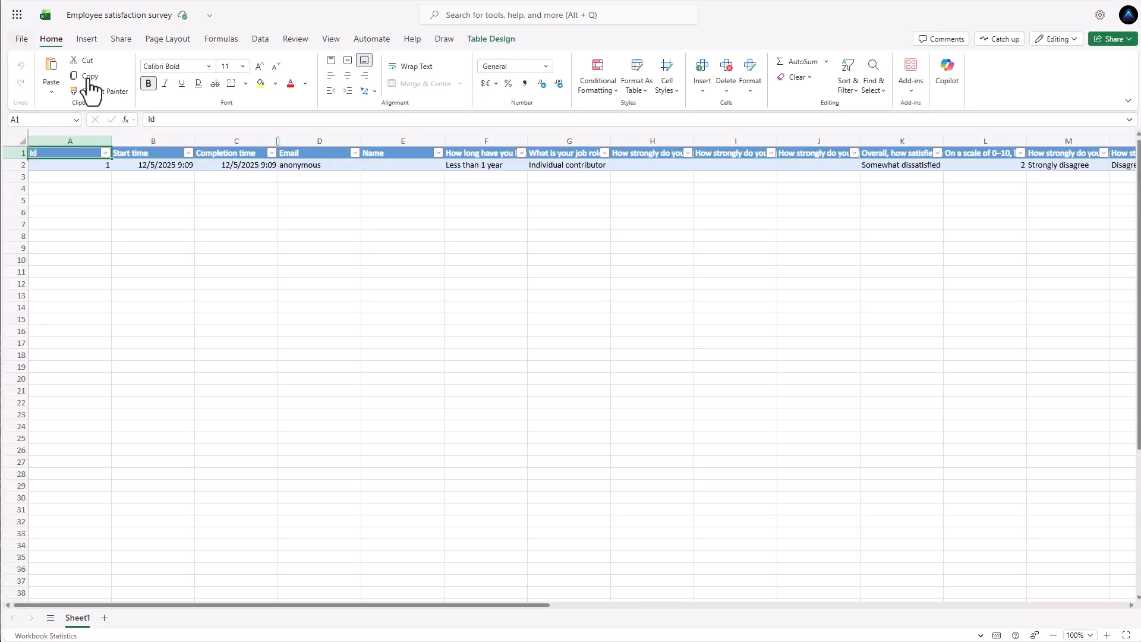
Open the workbook's Documents storage location in OneDrive and locate the Employee satisfaction survey.xlsx file.
click(210, 17)
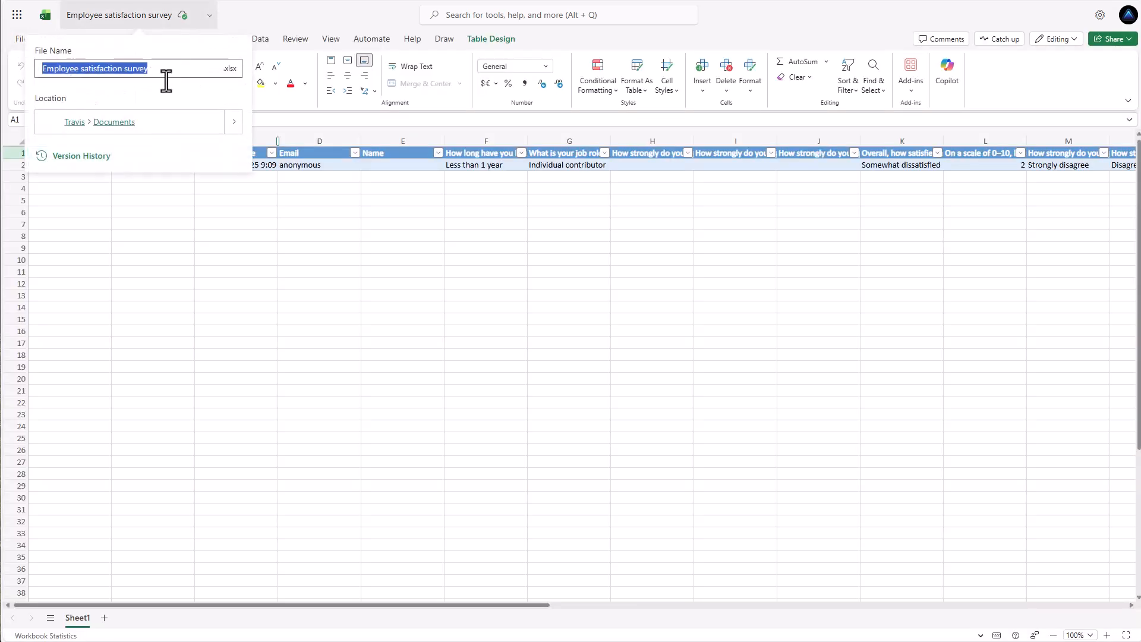
click(119, 123)
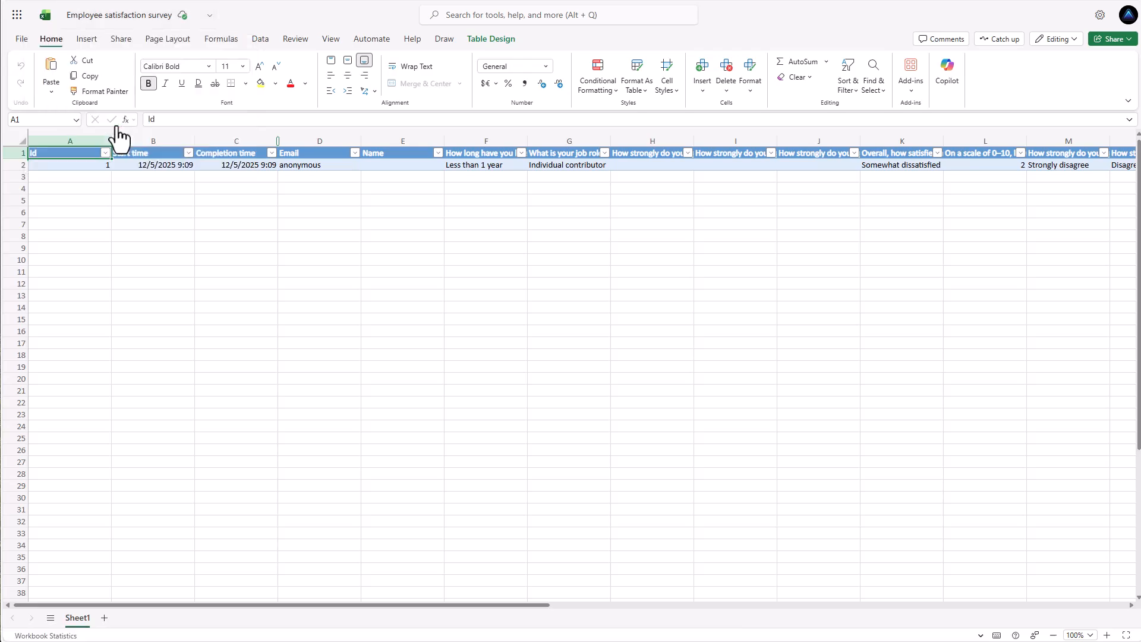
scroll(123, 140, down, 6)
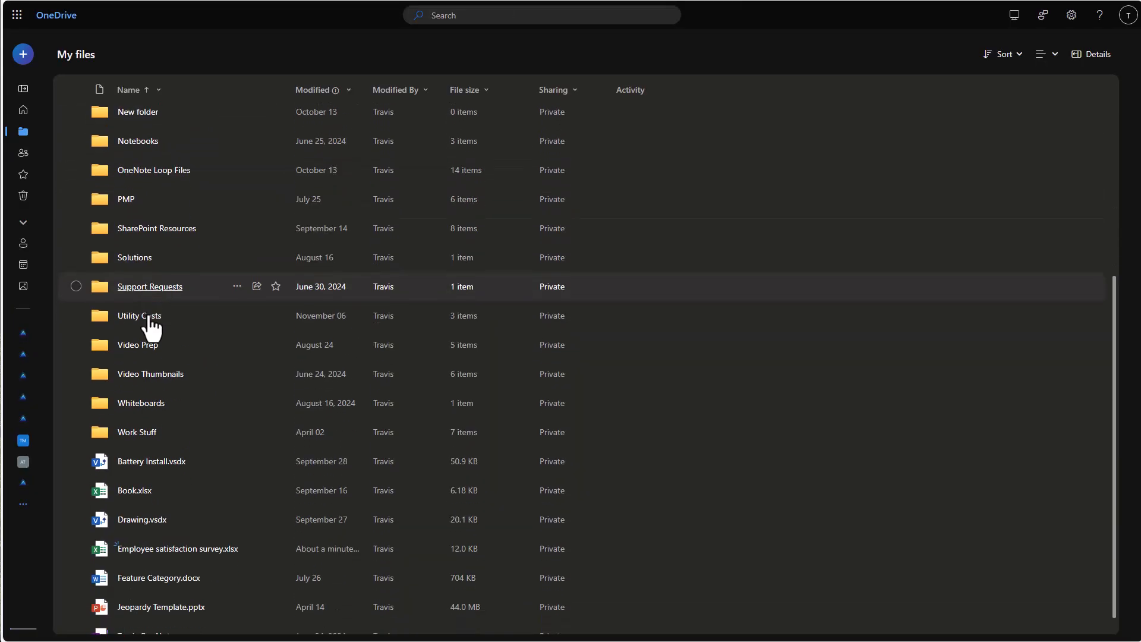
click(158, 533)
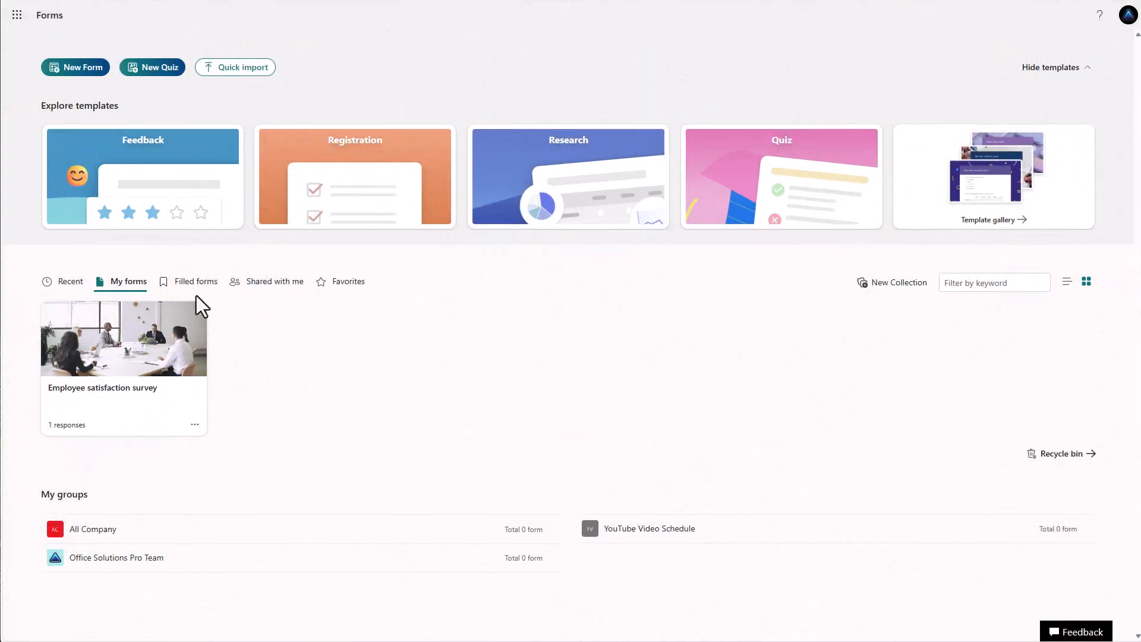
In Microsoft Forms, move the Employee satisfaction survey to the Office Solutions Pro Team group.
click(192, 426)
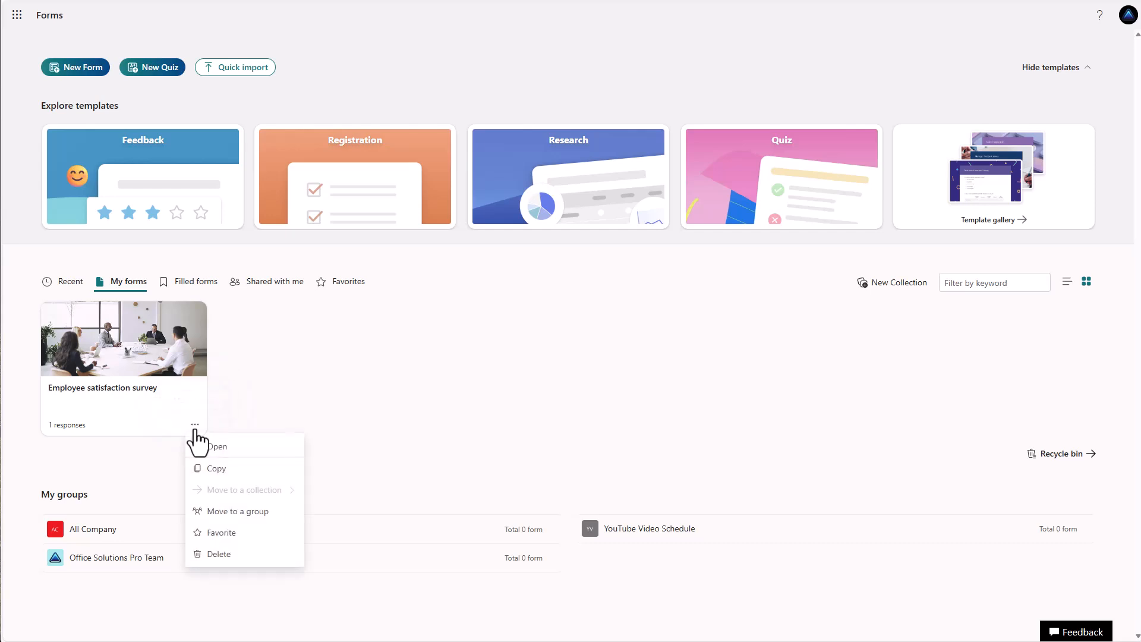
click(241, 512)
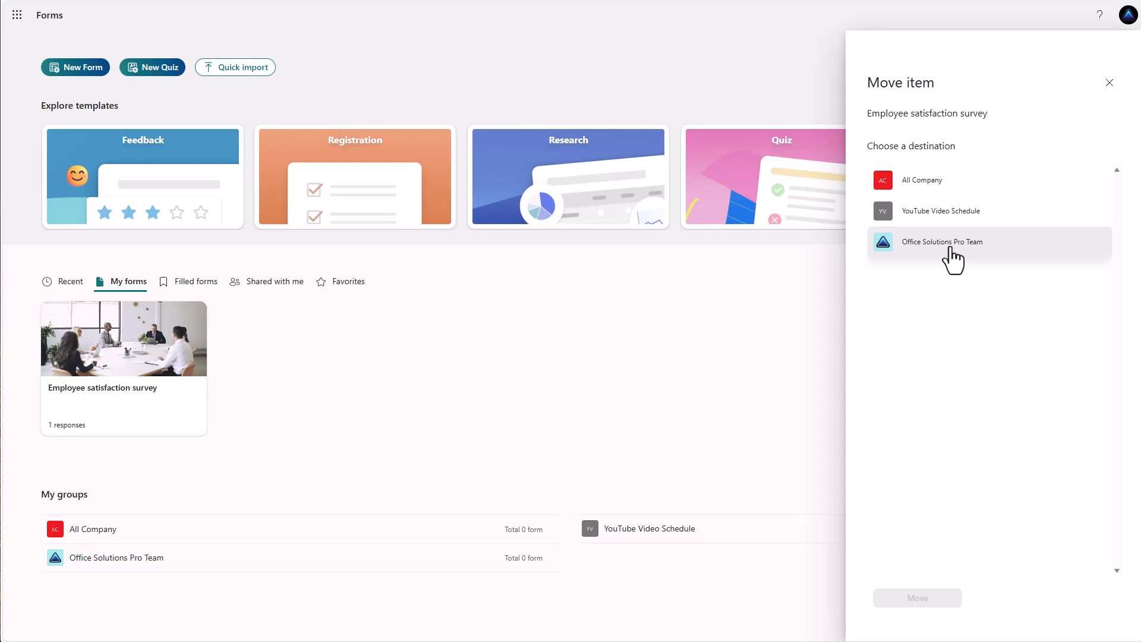
click(951, 252)
click(912, 601)
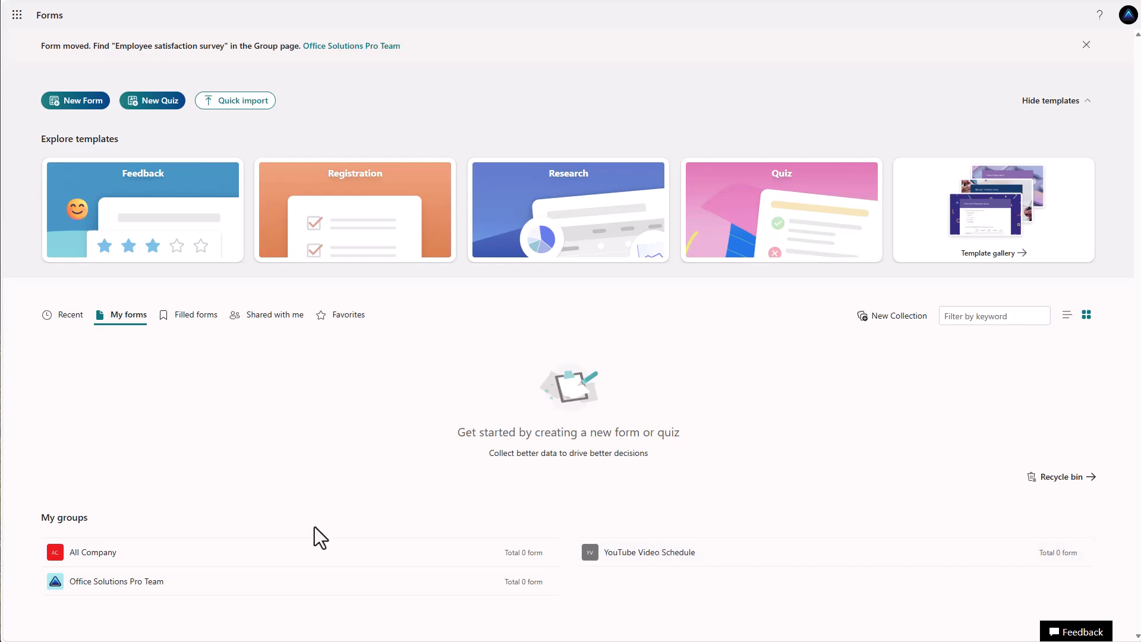
Open the survey from the Office Solutions Pro Team group, open its response results in Excel, and check the workbook's storage location.
click(141, 594)
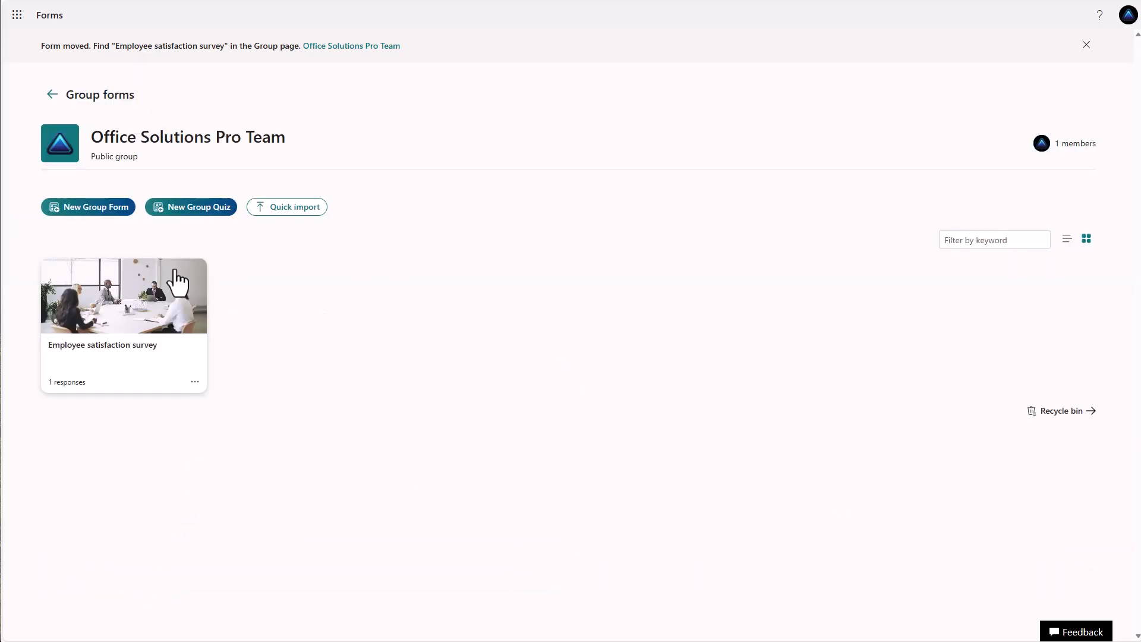
click(115, 336)
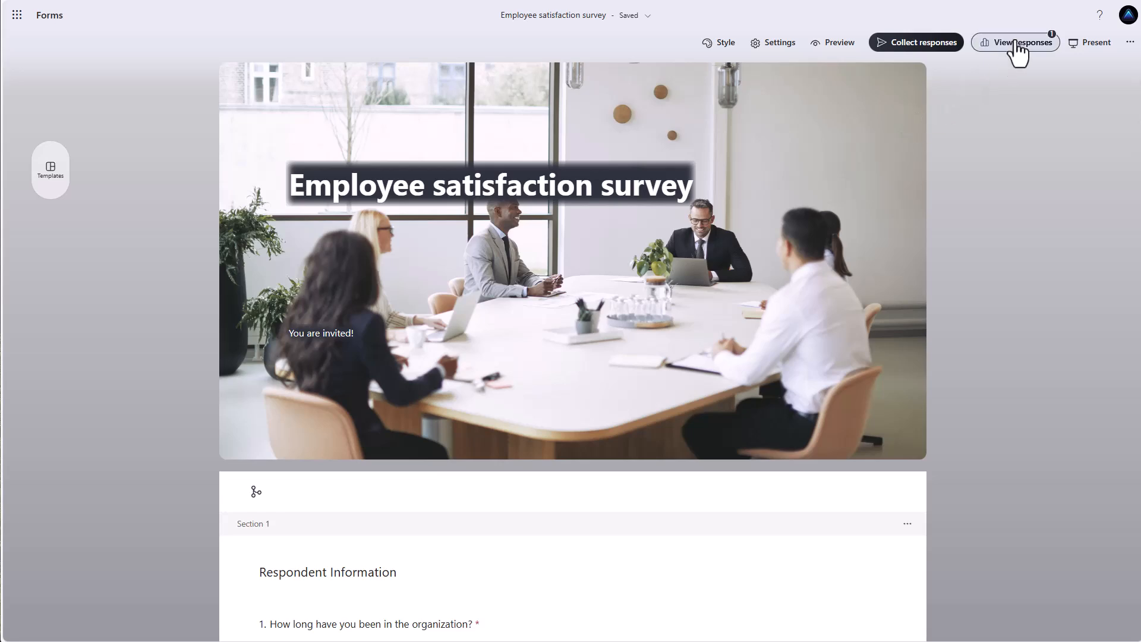
click(1016, 42)
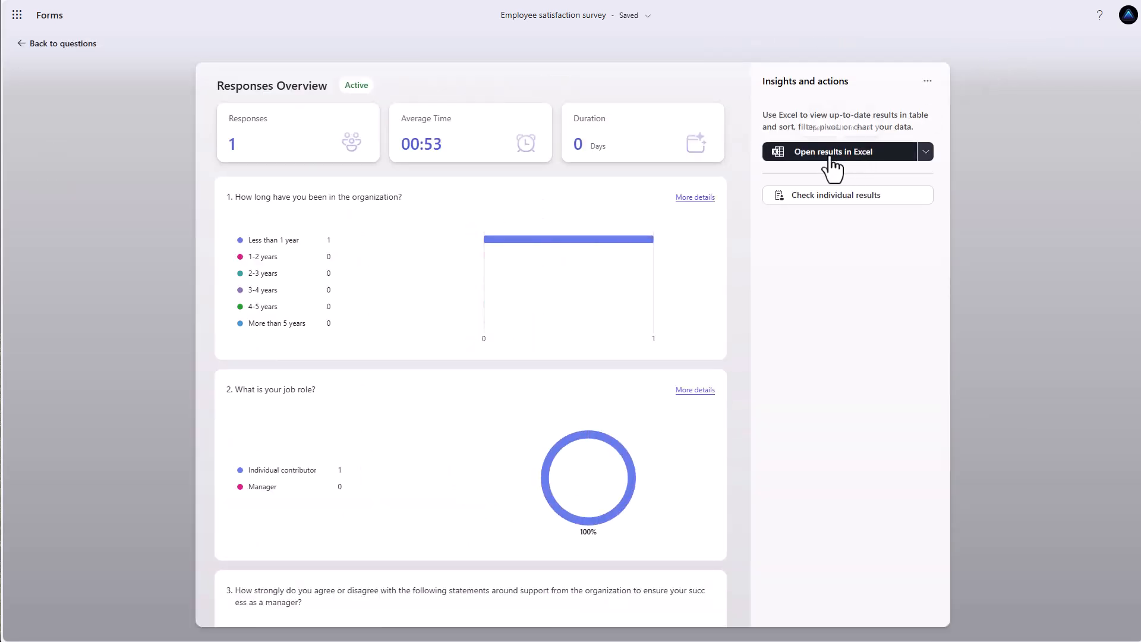
click(838, 154)
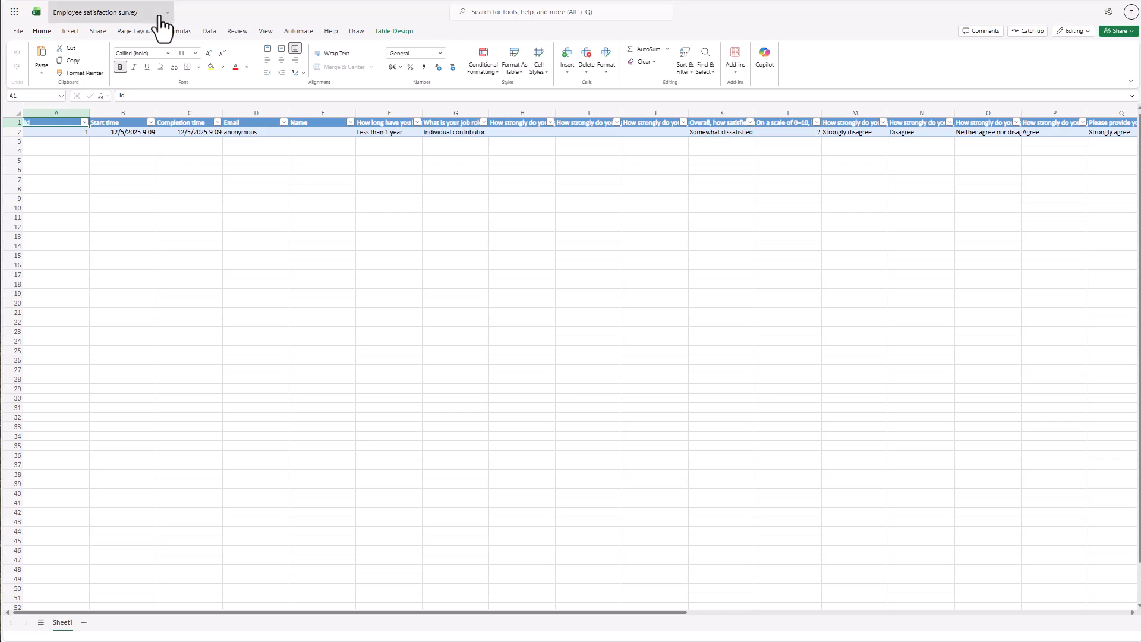
click(157, 18)
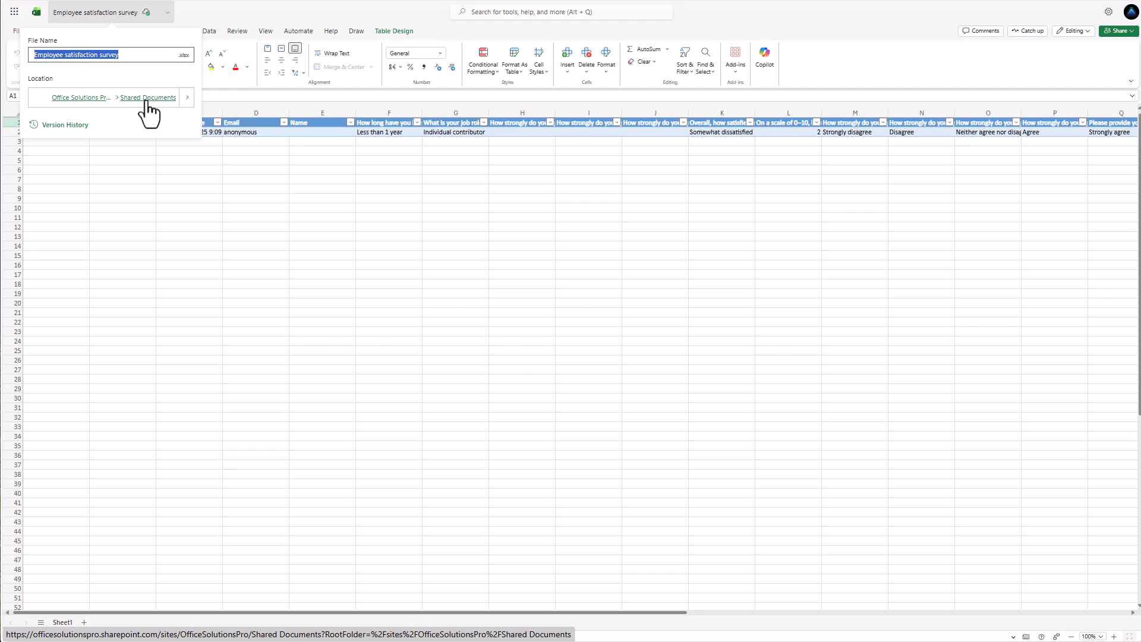
click(339, 155)
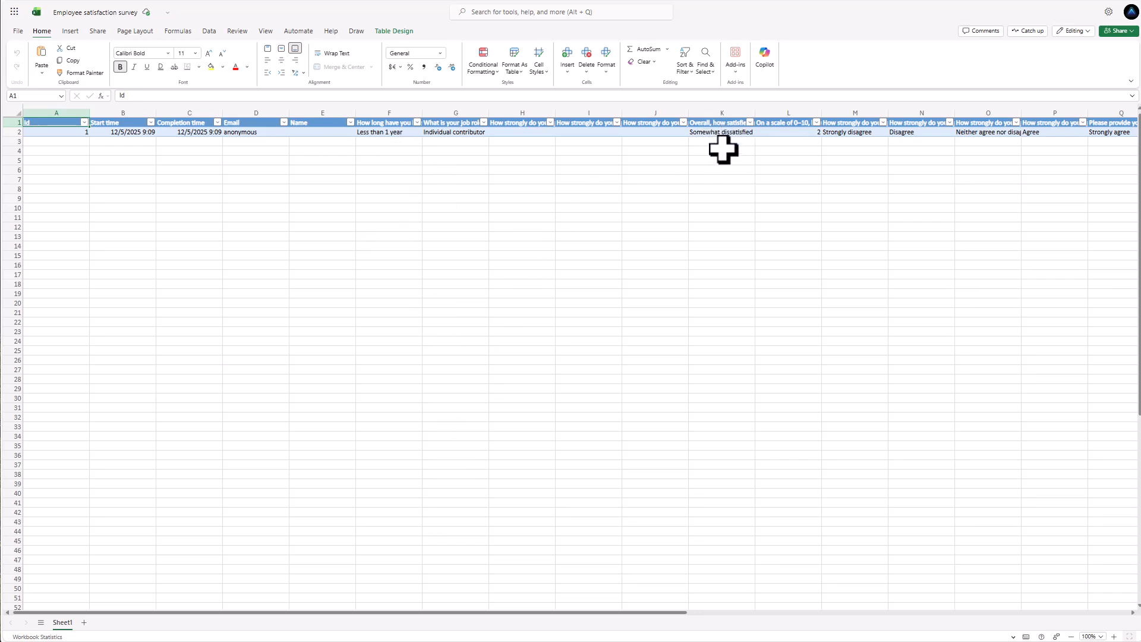
Examine the response's answers in the overall satisfaction and 0–10 scale columns of the results table.
drag(651, 615, 725, 612)
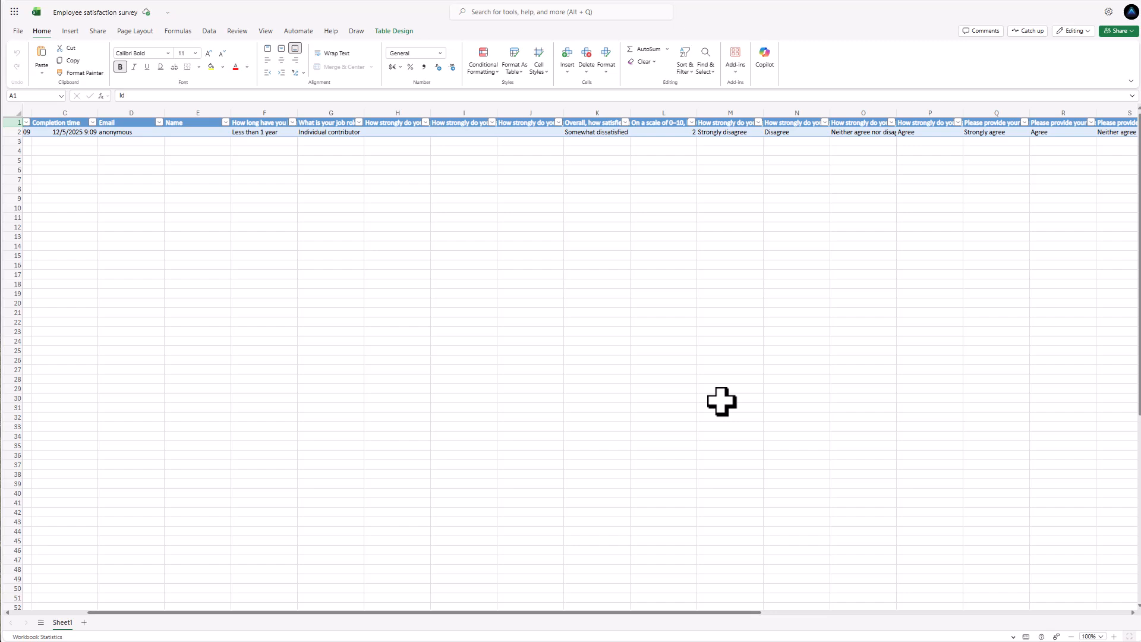
click(586, 132)
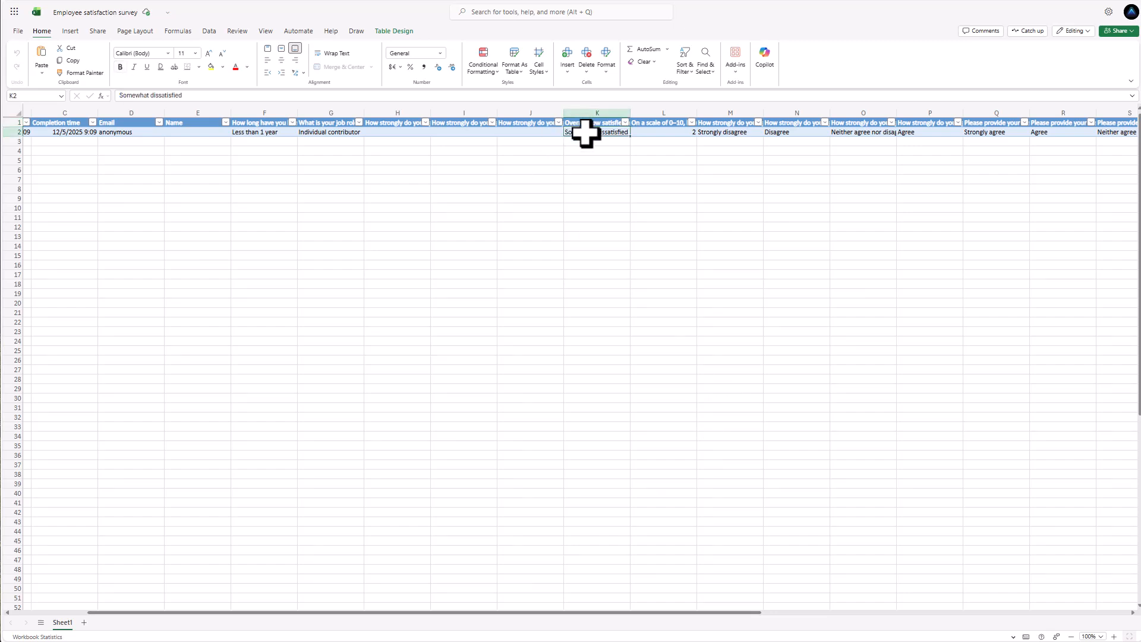
click(701, 133)
click(678, 130)
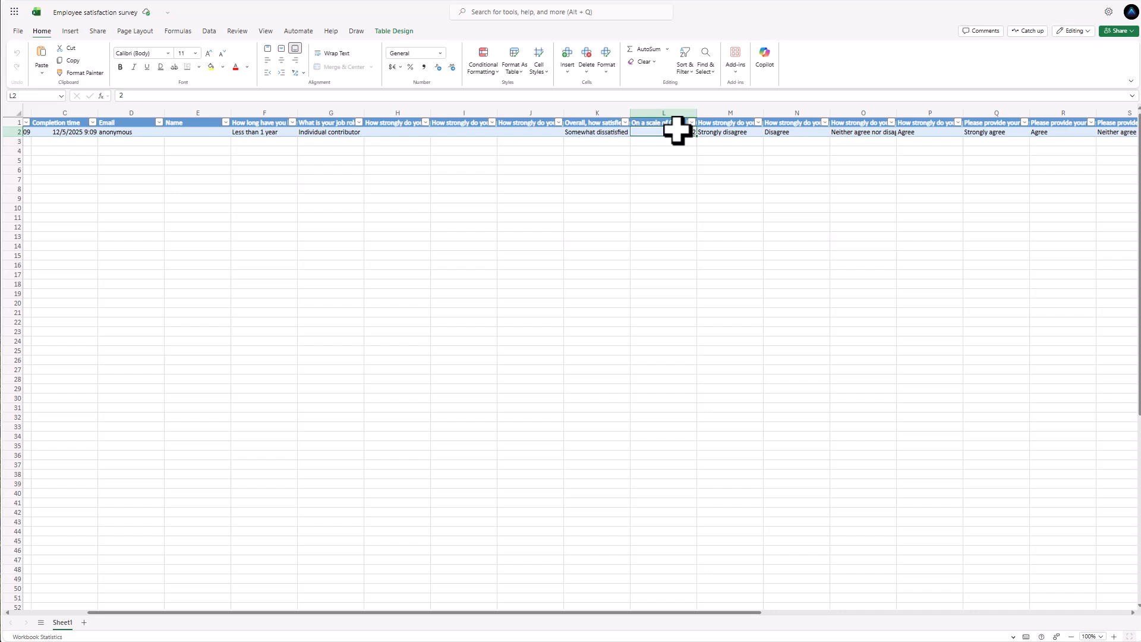